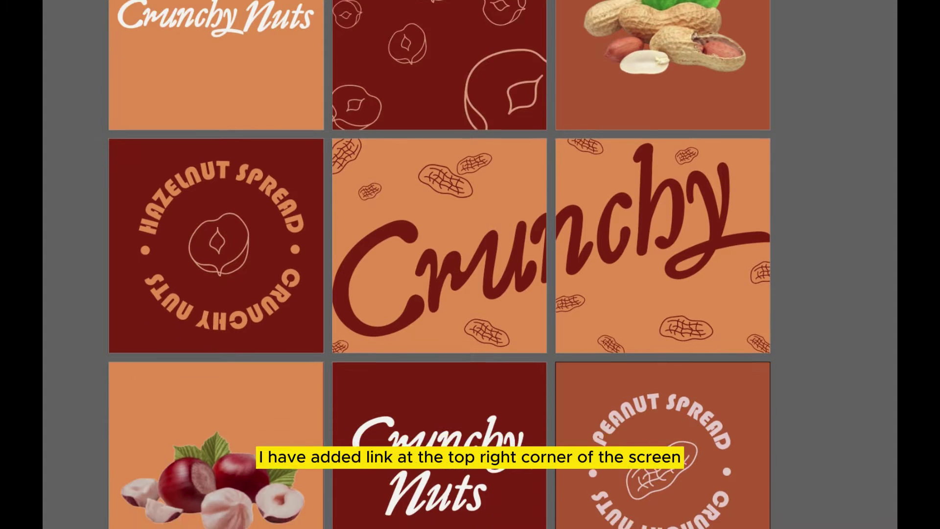
# Step: Draw a brown rectangle spanning the artboard's full width along its upper edge
pyautogui.moveTo(87, 215); pyautogui.dragTo(842, 287)
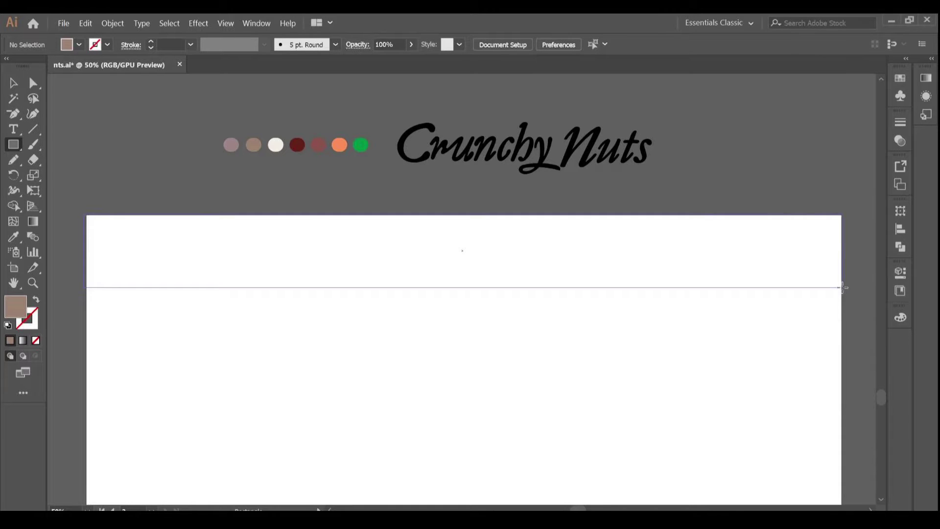
pyautogui.moveTo(842, 287); pyautogui.dragTo(843, 287)
# Step: Reshape the rectangle's lower edge with the Pencil tool into a deep central curve with small cream drips at the left end
pyautogui.press('n')
pyautogui.hscroll(1, 570, 470)
pyautogui.hotkey('ctrl', '-')
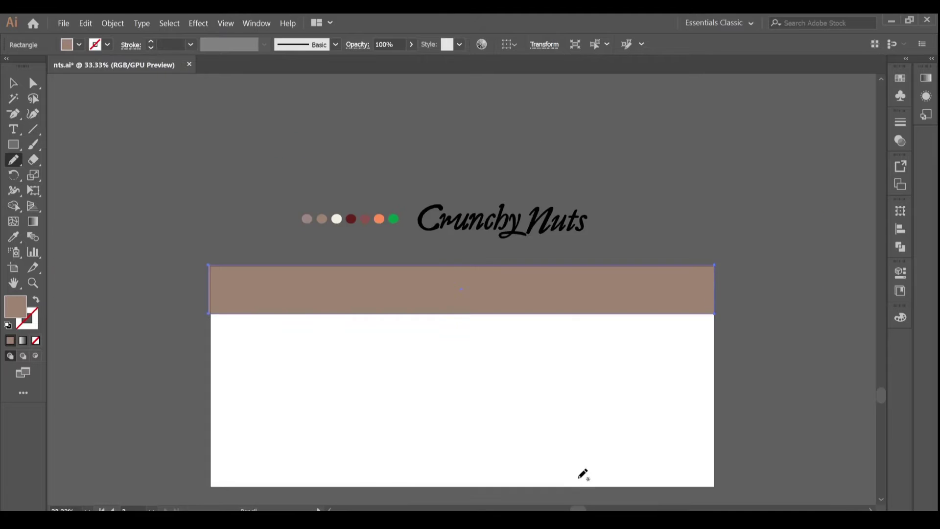
pyautogui.hotkey('ctrl', '+')
pyautogui.scroll(-3, 598, 397)
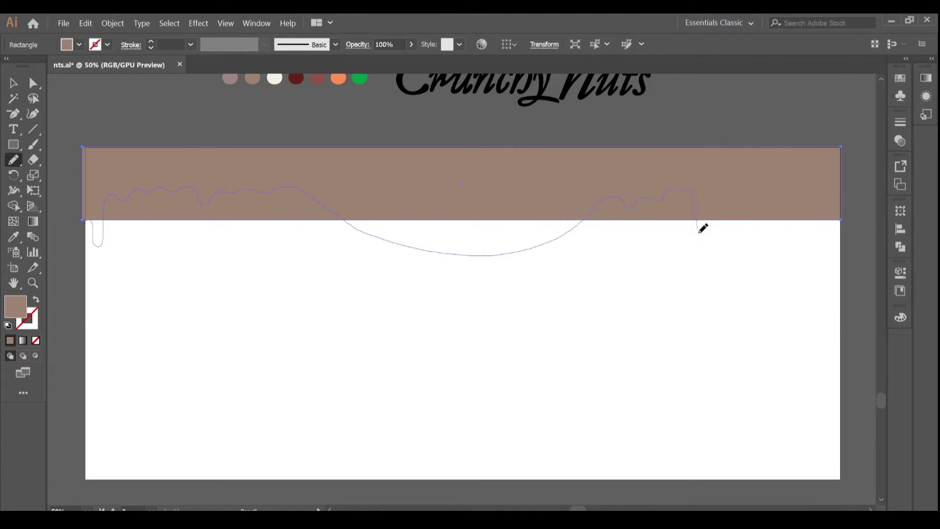
pyautogui.moveTo(832, 199); pyautogui.dragTo(91, 243)
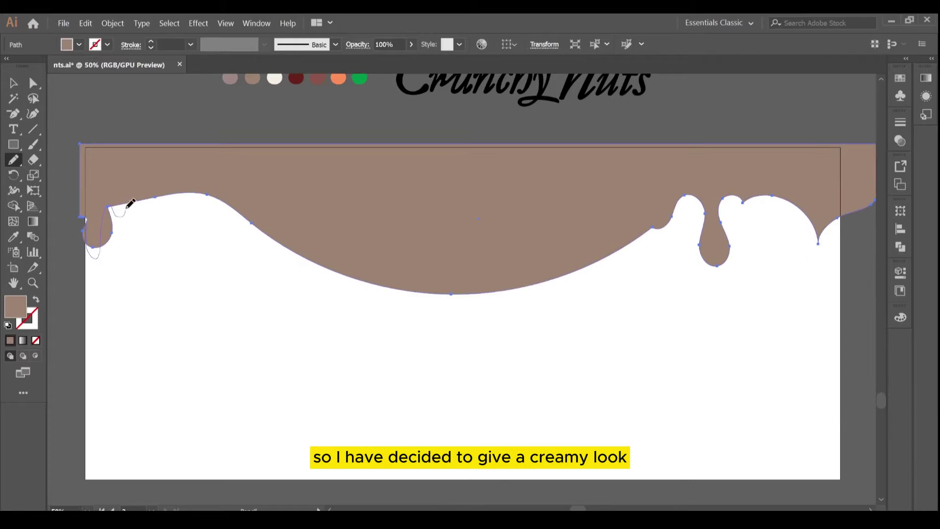
pyautogui.moveTo(213, 194); pyautogui.dragTo(255, 224)
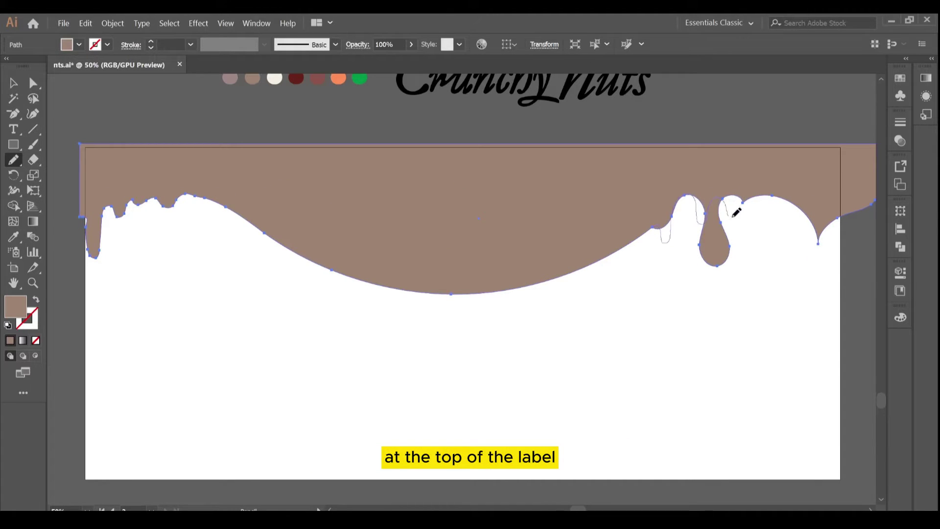
# Step: Redraw the right end of the brown shape's lower edge into matching cream drips with the Pencil tool
pyautogui.moveTo(737, 211)
pyautogui.mouseDown()
pyautogui.moveTo(754, 195)
pyautogui.moveTo(792, 240)
pyautogui.mouseUp()
pyautogui.moveTo(844, 197); pyautogui.dragTo(862, 218)
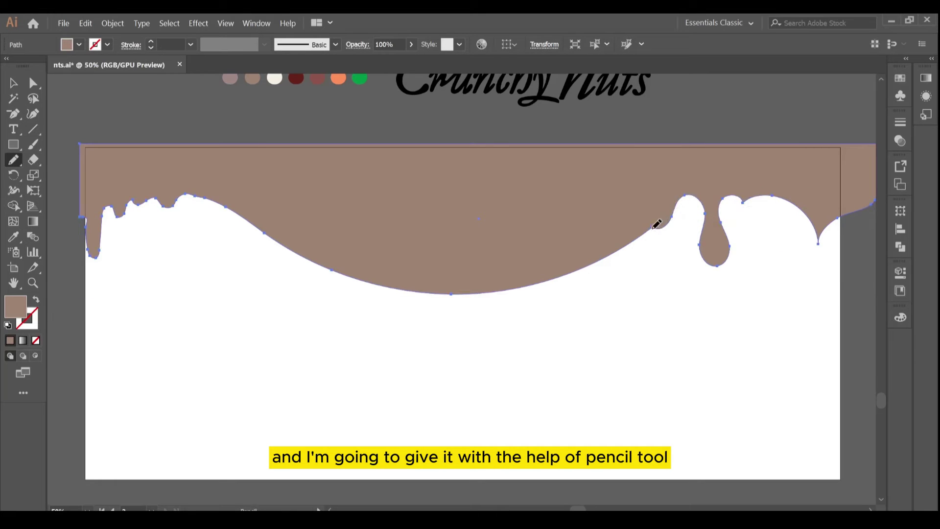
pyautogui.moveTo(704, 196)
pyautogui.mouseDown()
pyautogui.moveTo(718, 253)
pyautogui.moveTo(742, 210)
pyautogui.moveTo(805, 199)
pyautogui.mouseUp()
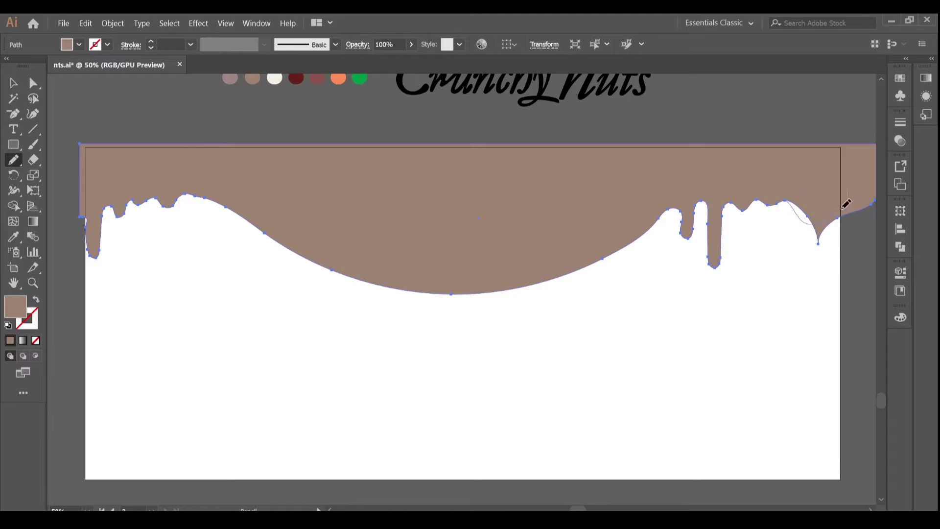
pyautogui.click(17, 83)
pyautogui.click(423, 113)
pyautogui.hotkey('ctrl', '-')
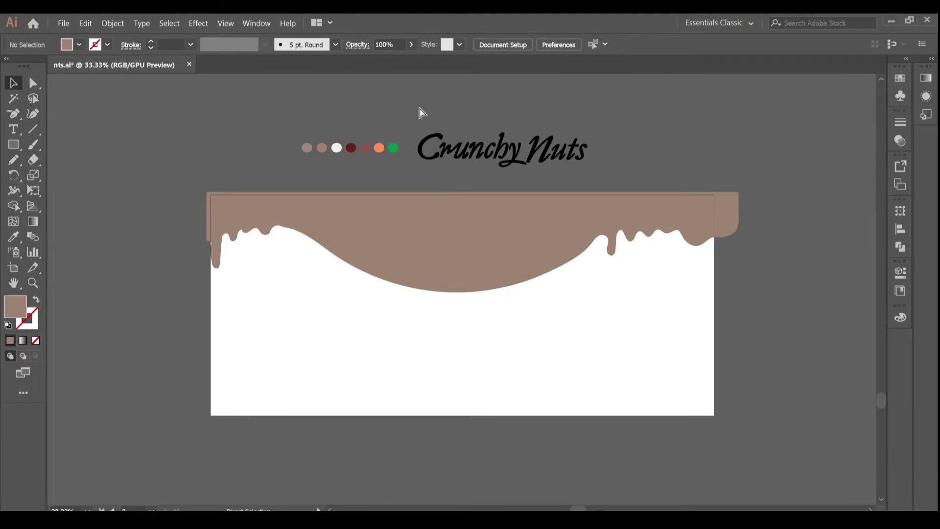
# Step: Line up the drip shape with the artboard's left edge and sample the brown palette swatch as its fill
pyautogui.hotkey('ctrl', '+')
pyautogui.click(91, 219)
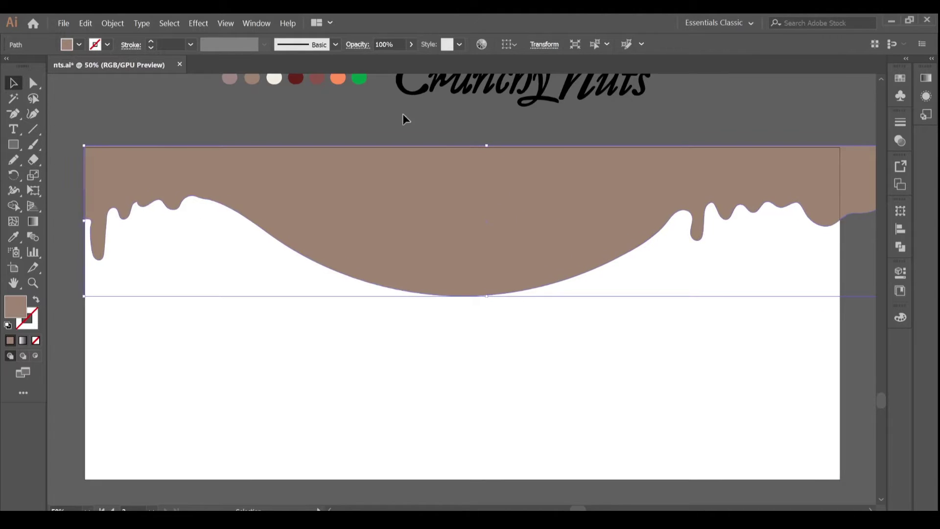
pyautogui.hotkey('ctrl', '-')
pyautogui.hotkey('ctrl', '+')
pyautogui.press('i')
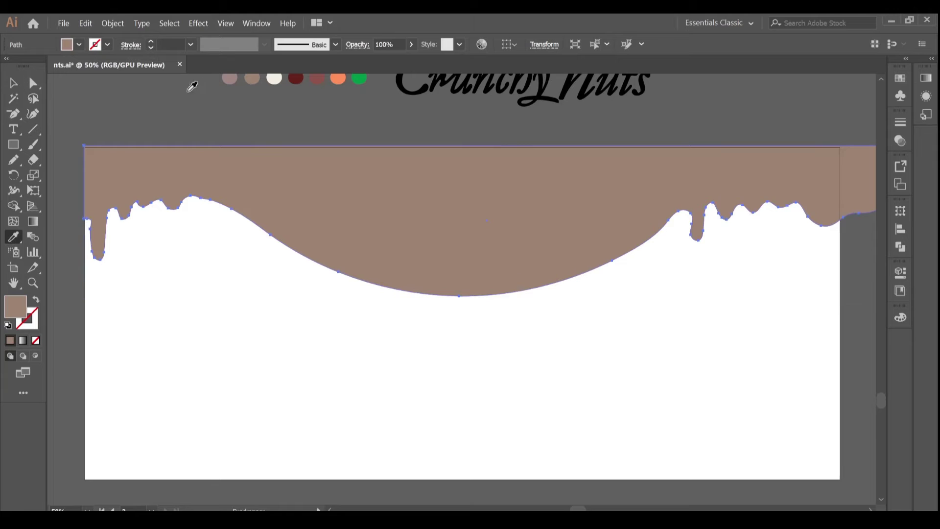
pyautogui.click(260, 85)
# Step: Draw a rectangle covering the whole artboard and fill it with the cream palette colour
pyautogui.press('v')
pyautogui.click(288, 370)
pyautogui.moveTo(83, 146); pyautogui.dragTo(755, 444)
pyautogui.hscroll(-6, 462, 289)
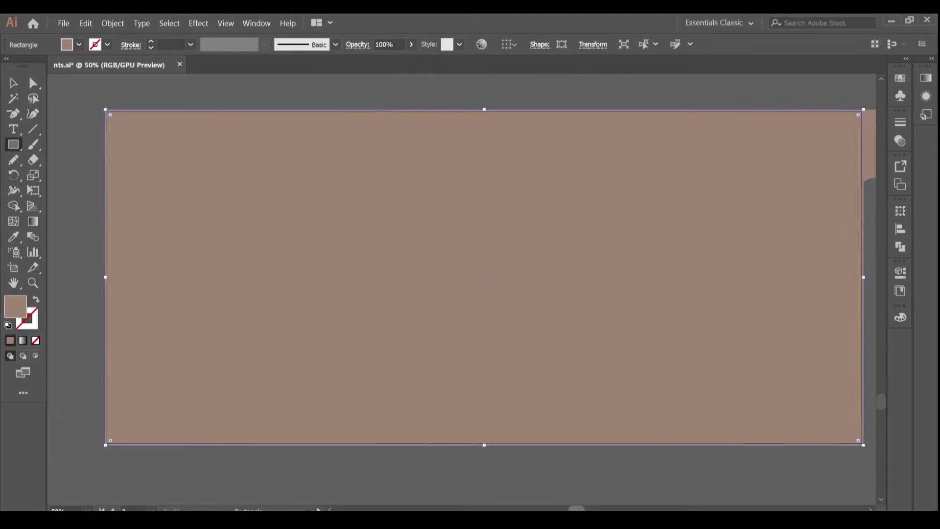
pyautogui.scroll(4, 462, 289)
pyautogui.press('i')
pyautogui.click(315, 112)
# Step: Send the cream rectangle to the back, behind the drip shape
pyautogui.press('v')
pyautogui.rightClick(364, 340)
pyautogui.moveTo(394, 279)
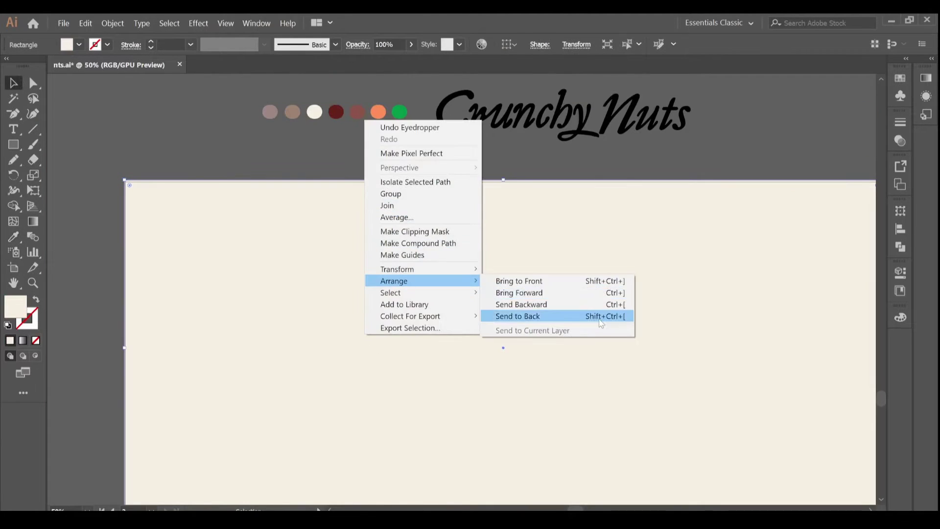
pyautogui.click(537, 315)
pyautogui.click(122, 114)
# Step: Change the drip shape's fill to a lighter, warmer brown
pyautogui.hotkey('ctrl', '-')
pyautogui.doubleClick(418, 253)
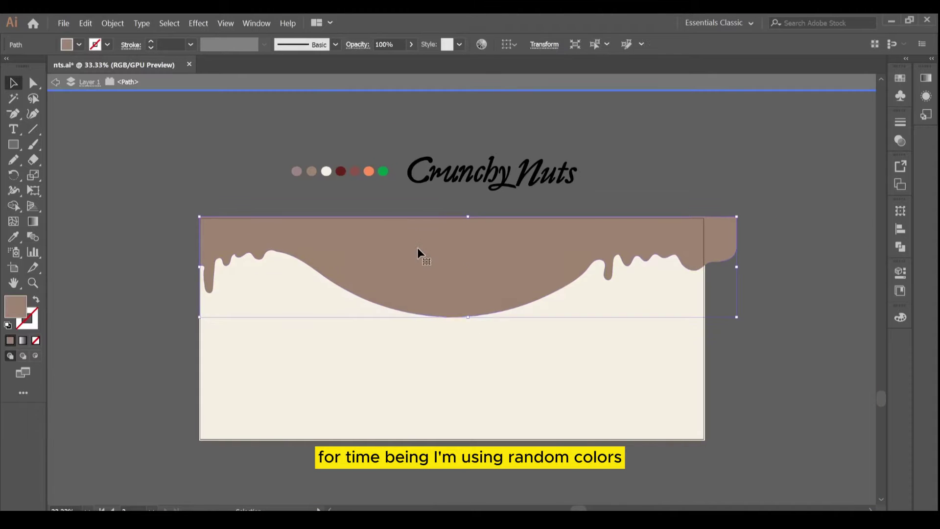
pyautogui.doubleClick(15, 306)
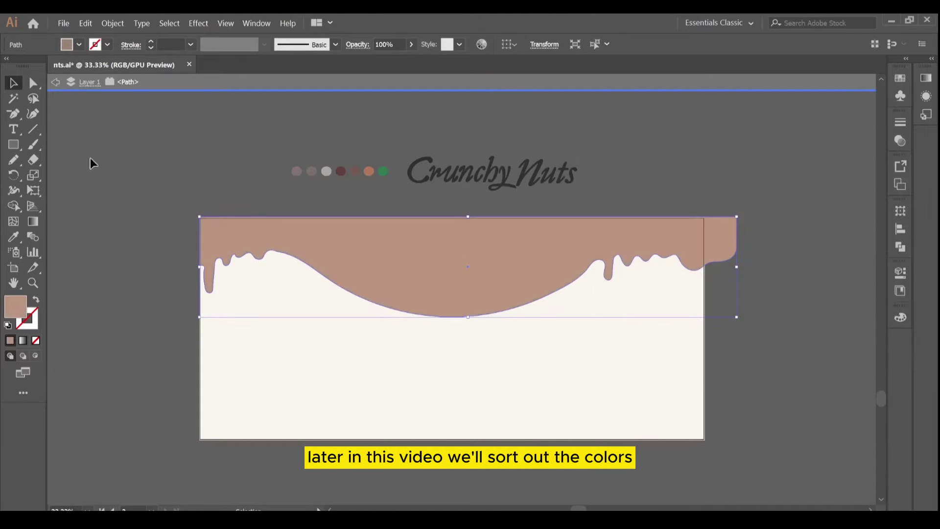
# Step: Add the text "HAZELNUT SPREAD" at 38 pt just below the drip's central curve
pyautogui.hotkey('ctrl', '+')
pyautogui.hscroll(4, 700, 360)
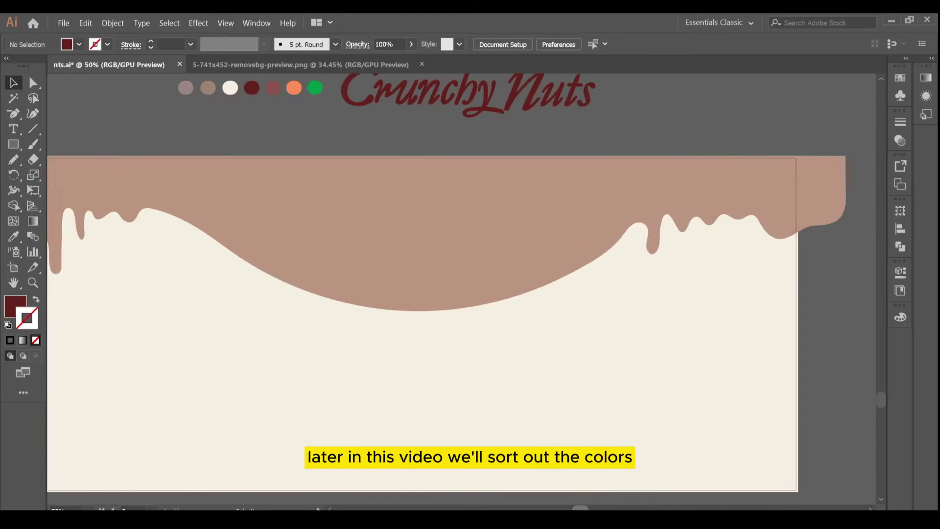
pyautogui.hscroll(-2, 490, 166)
pyautogui.click(13, 129)
pyautogui.click(382, 341)
pyautogui.scroll(20, 573, 42)
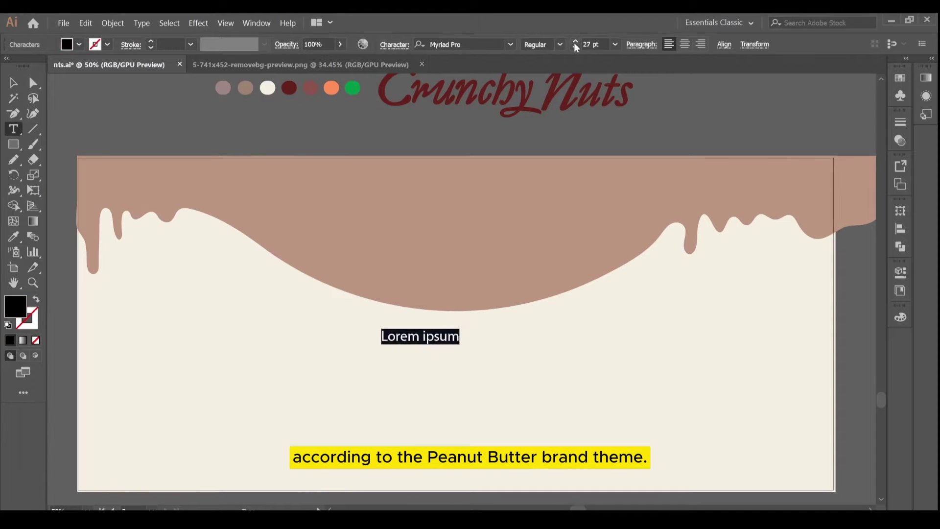
pyautogui.write('HAZEL')
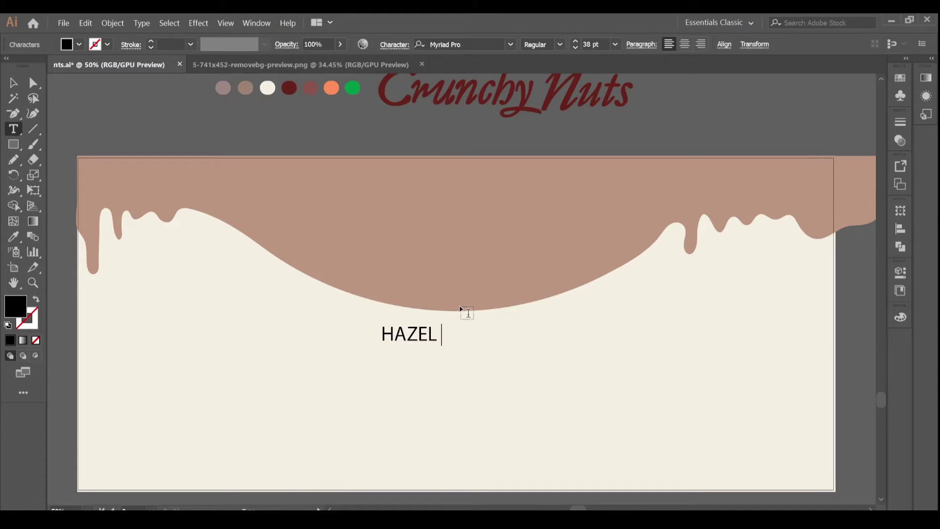
pyautogui.write('NUT spre')
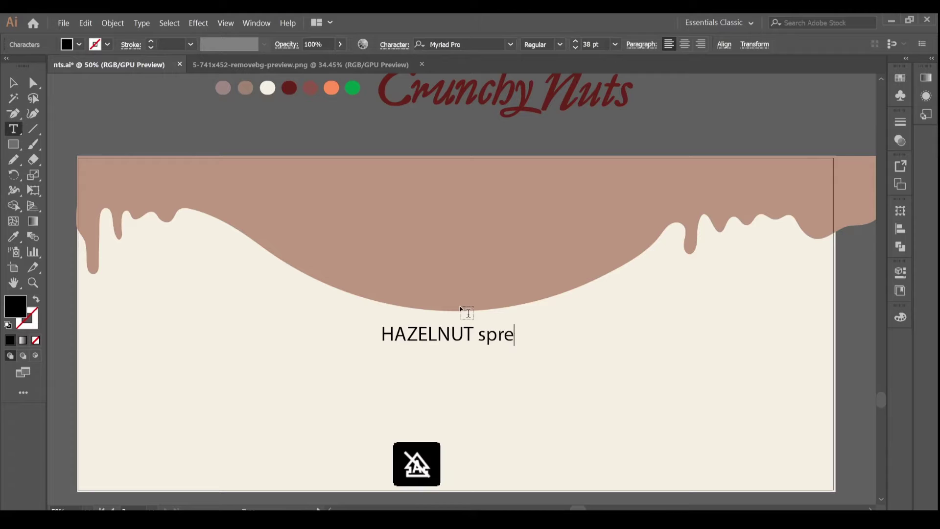
pyautogui.write('AD')
# Step: Resize the HAZELNUT SPREAD text to 43 pt and shift it slightly left
pyautogui.hotkey('ctrl', 'a')
pyautogui.scroll(5, 577, 42)
pyautogui.hotkey('ctrl', '-')
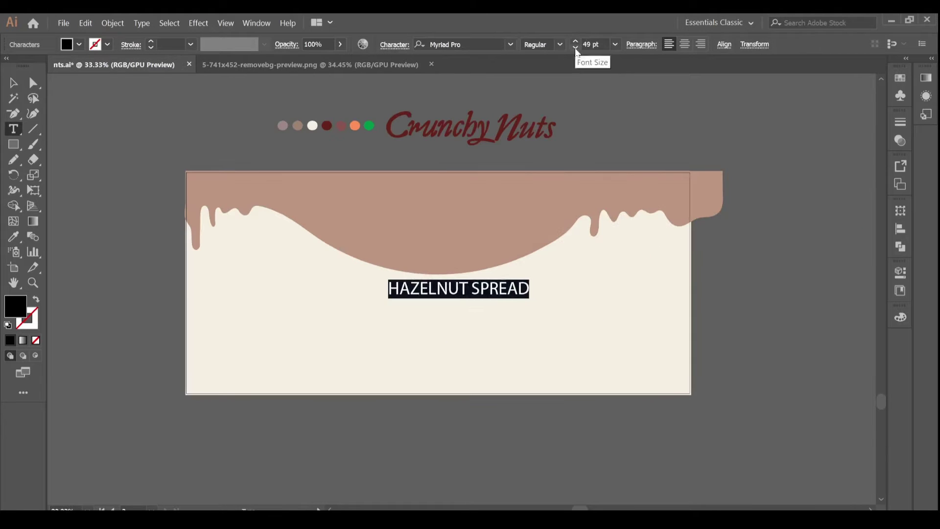
pyautogui.click(17, 84)
pyautogui.moveTo(455, 289); pyautogui.dragTo(446, 290)
# Step: Try the EmojiOne font on the HAZELNUT SPREAD text
pyautogui.doubleClick(500, 289)
pyautogui.hotkey('ctrl', 'a')
pyautogui.click(510, 45)
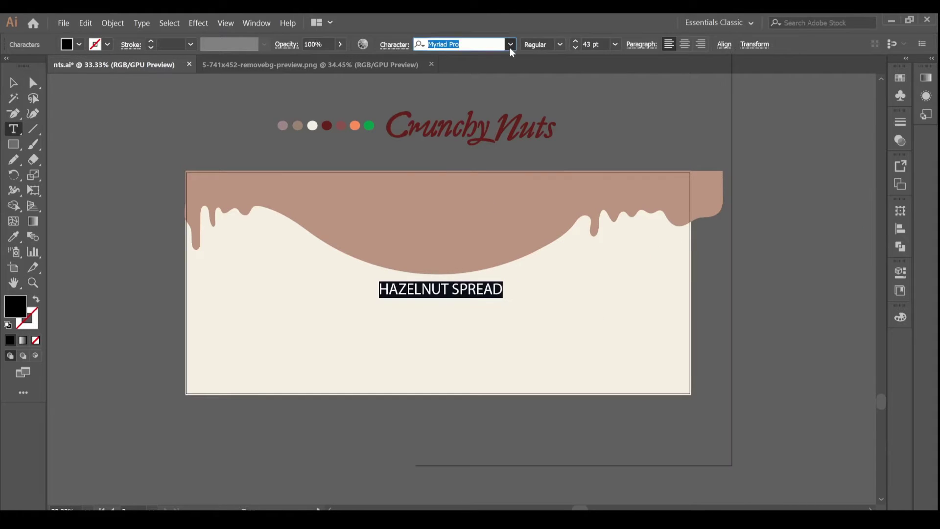
pyautogui.press('Escape')
pyautogui.click(510, 45)
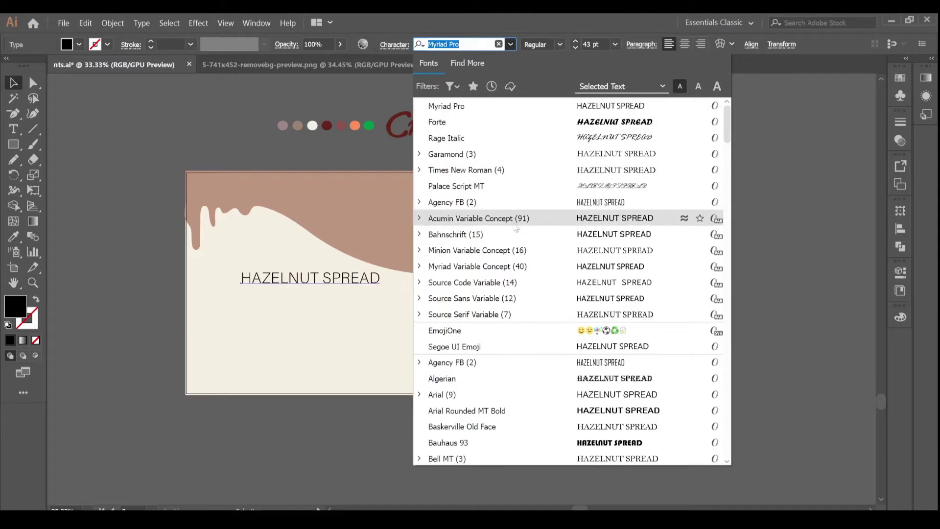
pyautogui.click(523, 330)
# Step: Set the HAZELNUT SPREAD text in Minion Variable Concept with the Bold style
pyautogui.doubleClick(313, 278)
pyautogui.hotkey('ctrl', 'a')
pyautogui.click(510, 44)
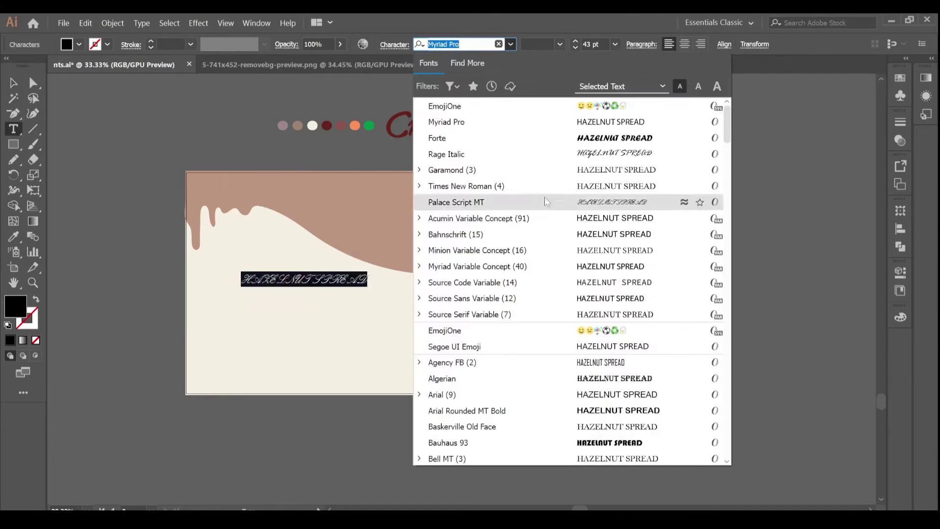
pyautogui.scroll(-2, 607, 342)
pyautogui.scroll(-4, 619, 416)
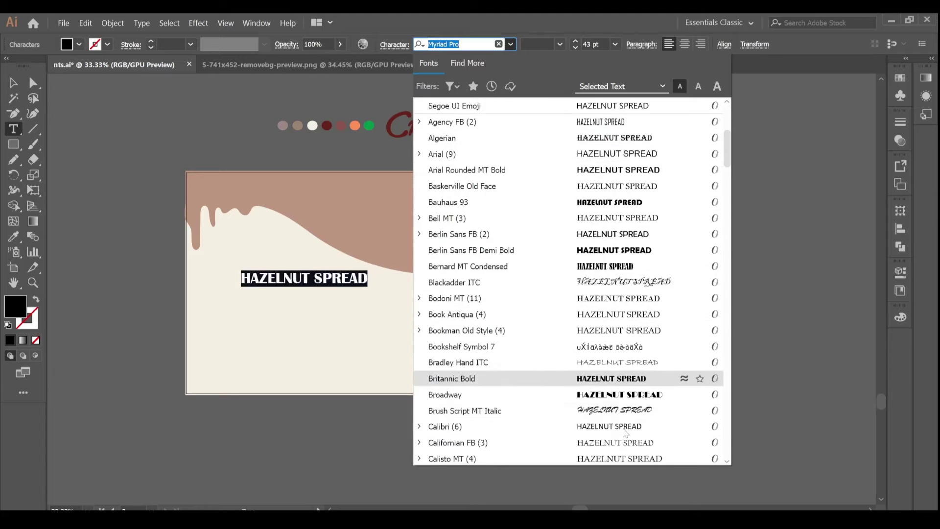
pyautogui.click(621, 443)
pyautogui.keyDown('ctrl'); pyautogui.click(614, 415); pyautogui.keyUp('ctrl')
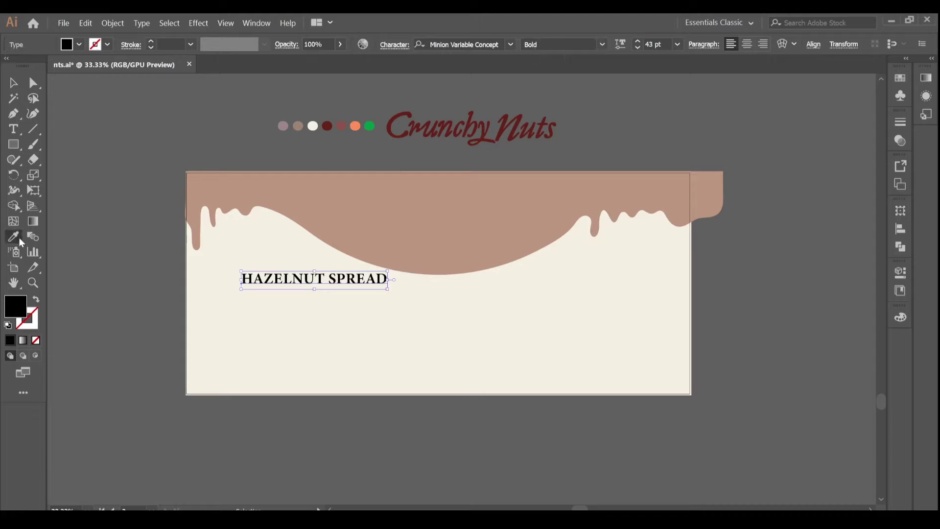
# Step: Recolour HAZELNUT SPREAD with the dark red palette swatch and position it centrally beneath the drip's curve
pyautogui.click(324, 128)
pyautogui.press('v')
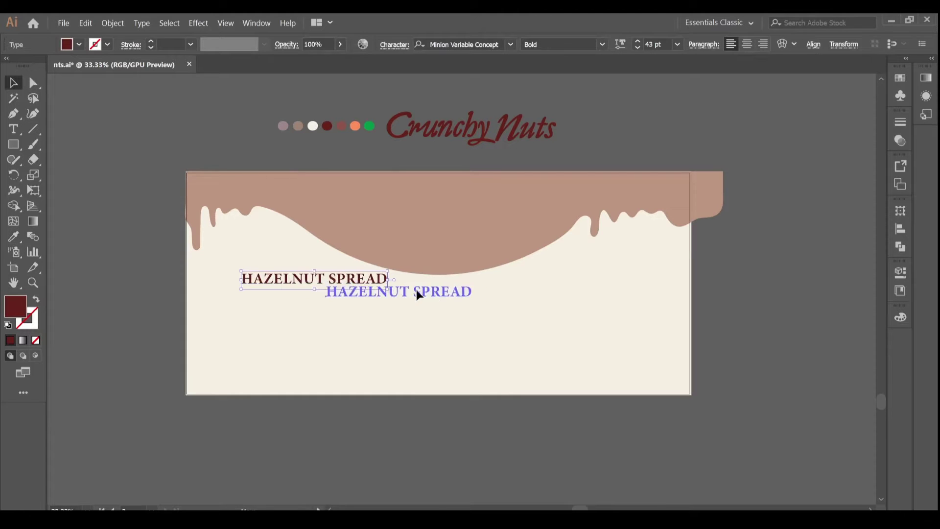
pyautogui.moveTo(419, 294); pyautogui.dragTo(451, 294)
# Step: Move the Crunchy Nuts logo onto the middle of the brown drip shape, above HAZELNUT SPREAD
pyautogui.moveTo(437, 140); pyautogui.dragTo(404, 238)
pyautogui.hotkey('ctrl', '+')
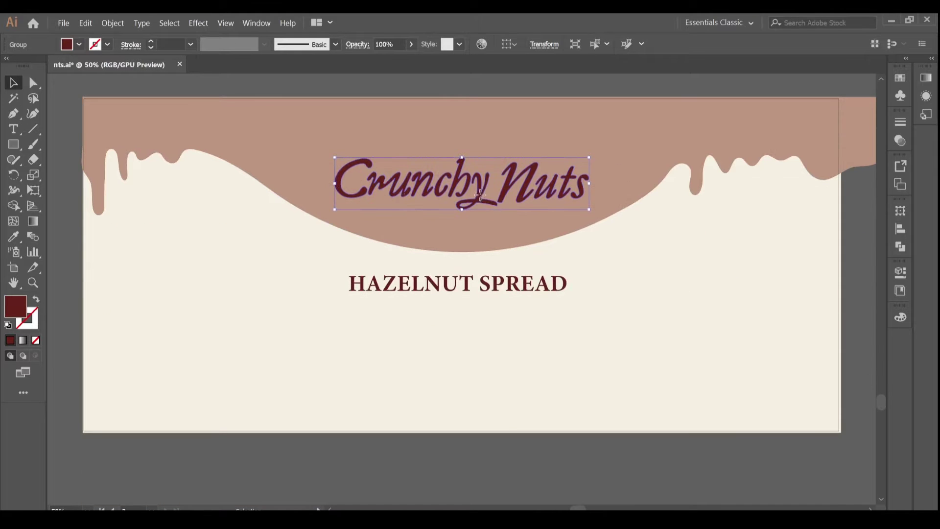
pyautogui.scroll(-1, 485, 193)
pyautogui.click(528, 205)
pyautogui.scroll(2, 526, 205)
pyautogui.moveTo(480, 199); pyautogui.dragTo(478, 197)
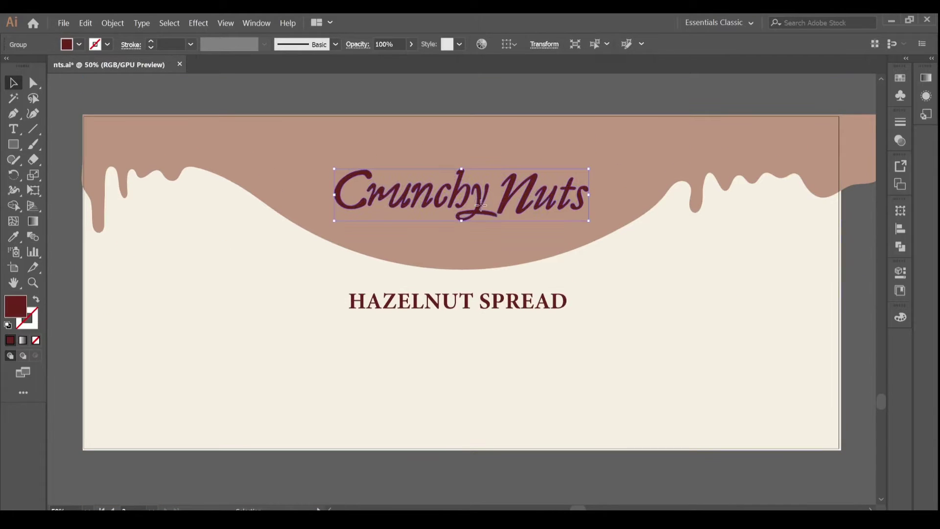
# Step: Align the HAZELNUT SPREAD text and the Crunchy Nuts logo on their horizontal centres
pyautogui.click(482, 245)
pyautogui.click(465, 305)
pyautogui.keyDown('shift'); pyautogui.click(480, 200); pyautogui.keyUp('shift')
pyautogui.click(430, 40)
pyautogui.click(72, 263)
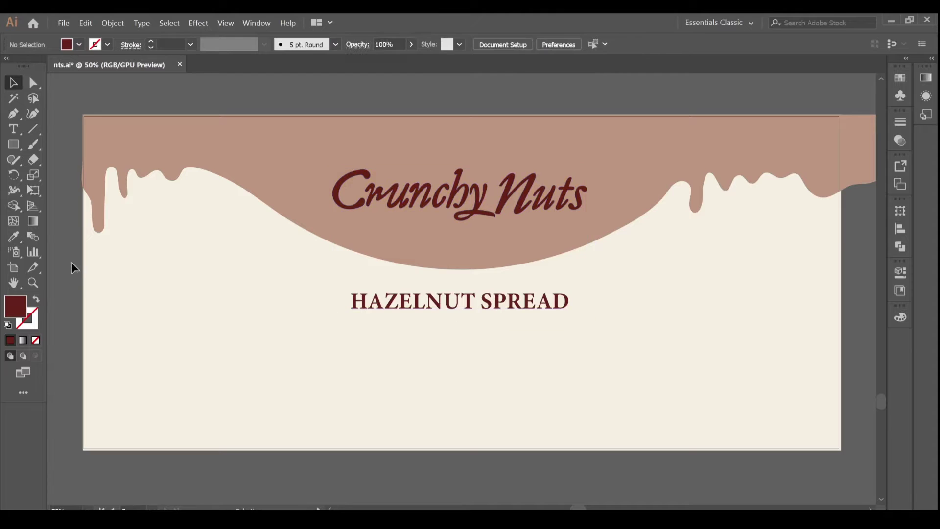
# Step: Duplicate the HAZELNUT SPREAD text below the original and replace the copy's wording with "MILK CREAM"
pyautogui.click(375, 286)
pyautogui.moveTo(443, 308); pyautogui.dragTo(434, 353)
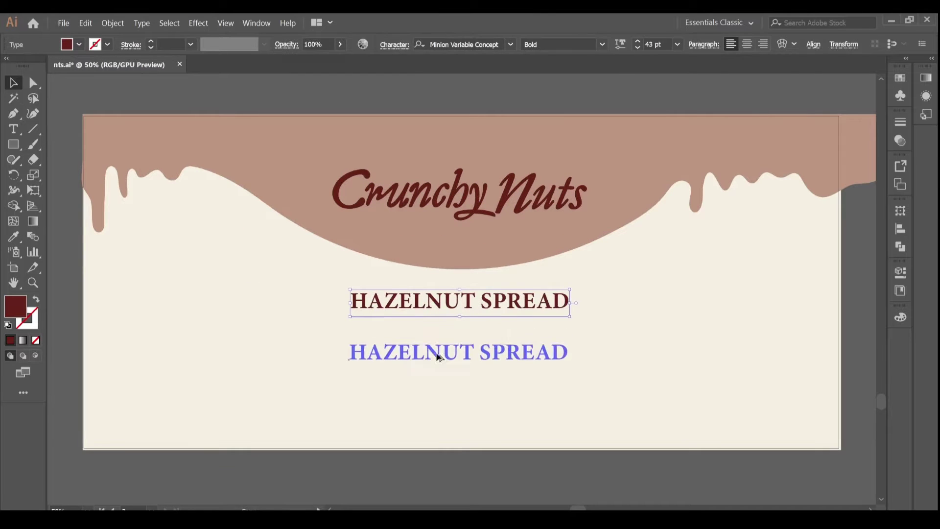
pyautogui.tripleClick(434, 351)
pyautogui.press('capslock')
pyautogui.press('BackSpace')
pyautogui.write('MILK CREAM')
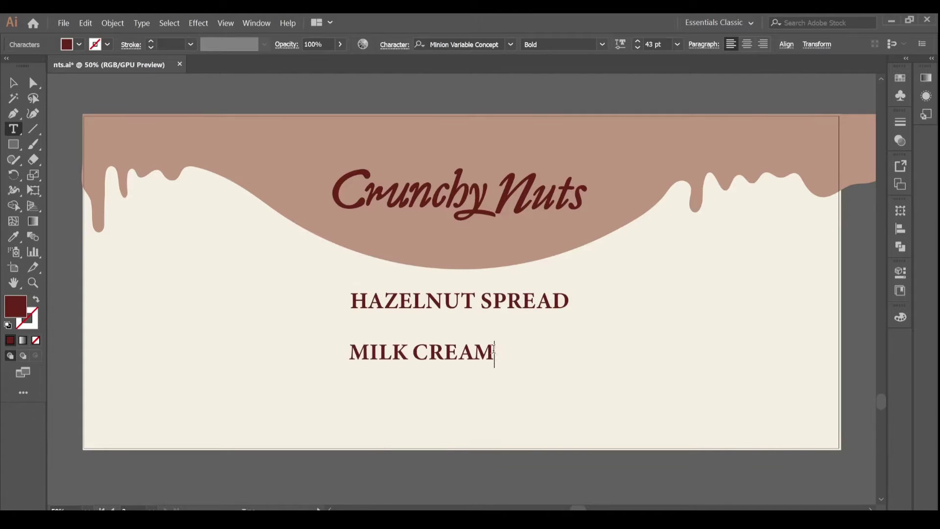
# Step: Set MILK CREAM to the Display Medium style at 30 pt and move it up beneath HAZELNUT SPREAD
pyautogui.hotkey('ctrl', 'a')
pyautogui.click(602, 44)
pyautogui.click(576, 134)
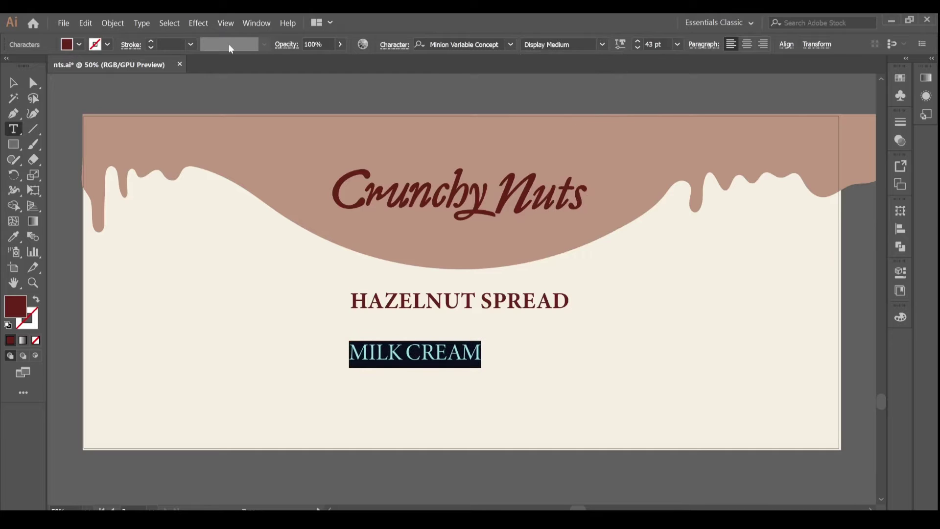
pyautogui.click(637, 48)
pyautogui.click(637, 48)
pyautogui.click(638, 47)
pyautogui.click(637, 47)
pyautogui.click(13, 83)
pyautogui.moveTo(405, 356); pyautogui.dragTo(461, 337)
pyautogui.click(610, 339)
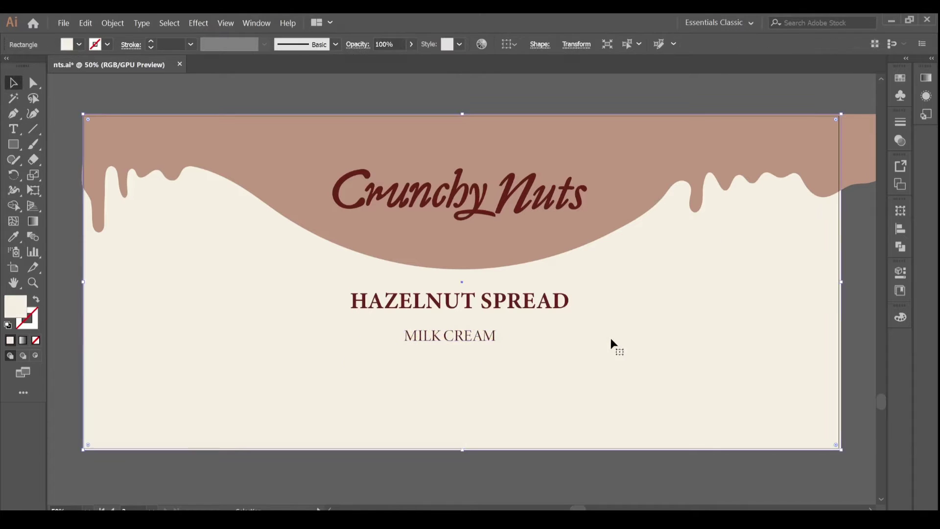
# Step: Change MILK CREAM's font style to Medium and centre it horizontally with the logo and HAZELNUT SPREAD
pyautogui.click(462, 338)
pyautogui.click(602, 44)
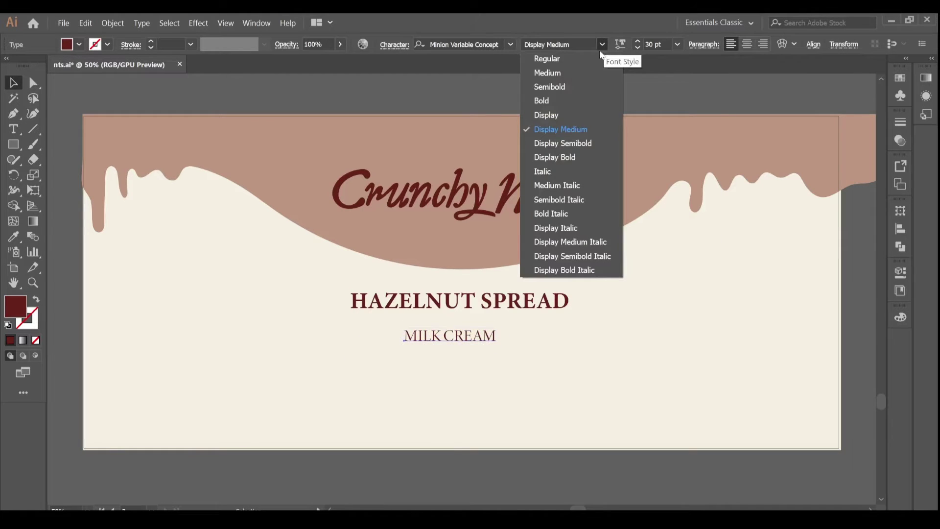
pyautogui.click(597, 78)
pyautogui.hotkey('ctrl', 'a')
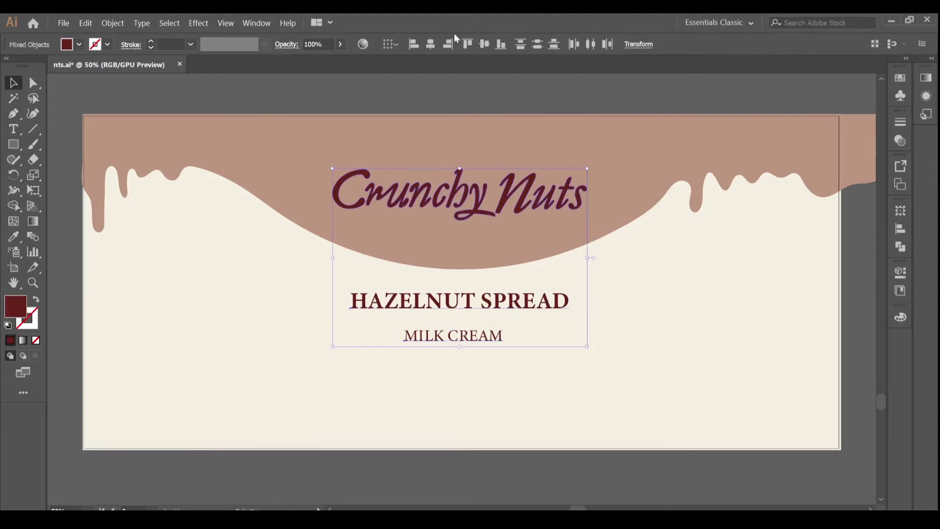
pyautogui.click(651, 475)
# Step: Nudge the MILK CREAM text straight down to widen the gap below HAZELNUT SPREAD
pyautogui.click(458, 336)
pyautogui.press('Down')
pyautogui.press('Down')
pyautogui.press('Down')
pyautogui.press('Down')
pyautogui.press('Down')
pyautogui.press('Down')
pyautogui.press('Down')
pyautogui.press('Down')
pyautogui.press('Down')
pyautogui.press('Down')
pyautogui.press('Down')
pyautogui.press('Down')
pyautogui.press('Down')
pyautogui.press('Down')
pyautogui.press('Down')
pyautogui.press('Down')
pyautogui.press('Down')
pyautogui.press('Down')
pyautogui.press('Down')
pyautogui.press('Down')
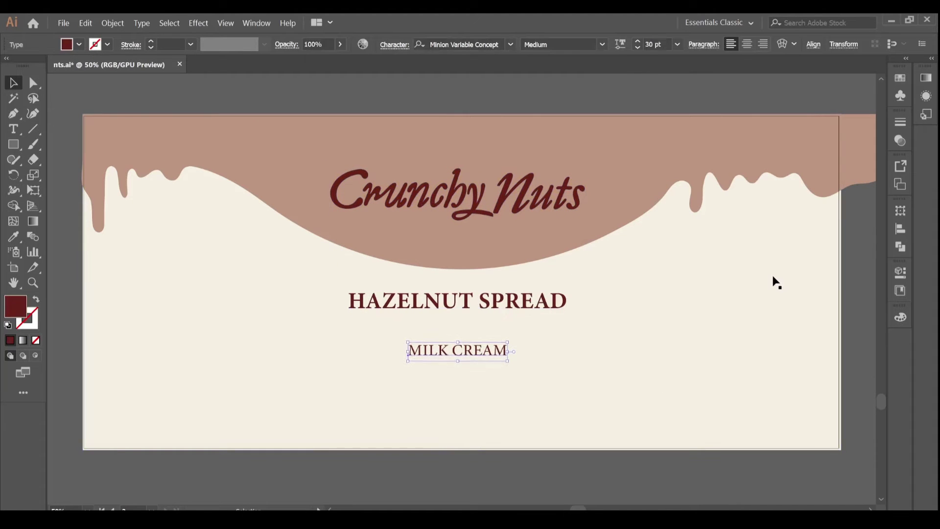
# Step: Change the dripping cream shape's fill to a lighter tan
pyautogui.click(235, 157)
pyautogui.doubleClick(15, 305)
pyautogui.moveTo(659, 220); pyautogui.dragTo(659, 208)
pyautogui.click(911, 181)
pyautogui.click(63, 178)
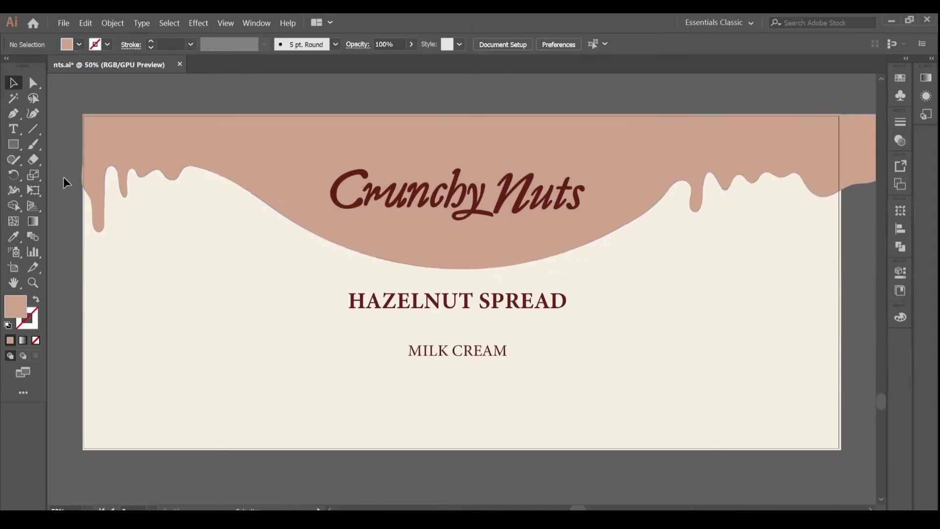
# Step: Draw a short horizontal line between HAZELNUT SPREAD and MILK CREAM with a 1 pt stroke in the text's dark red
pyautogui.hotkey('ctrl', '-')
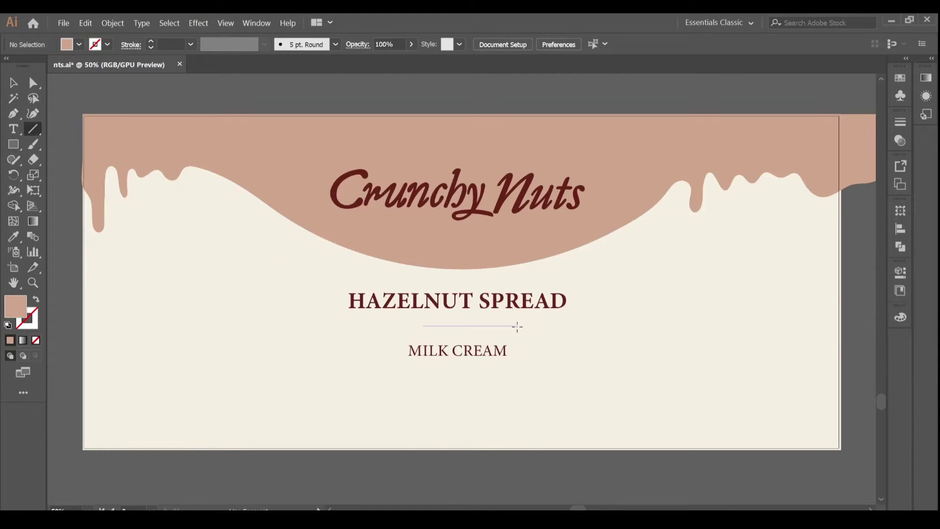
pyautogui.moveTo(513, 327); pyautogui.dragTo(483, 326)
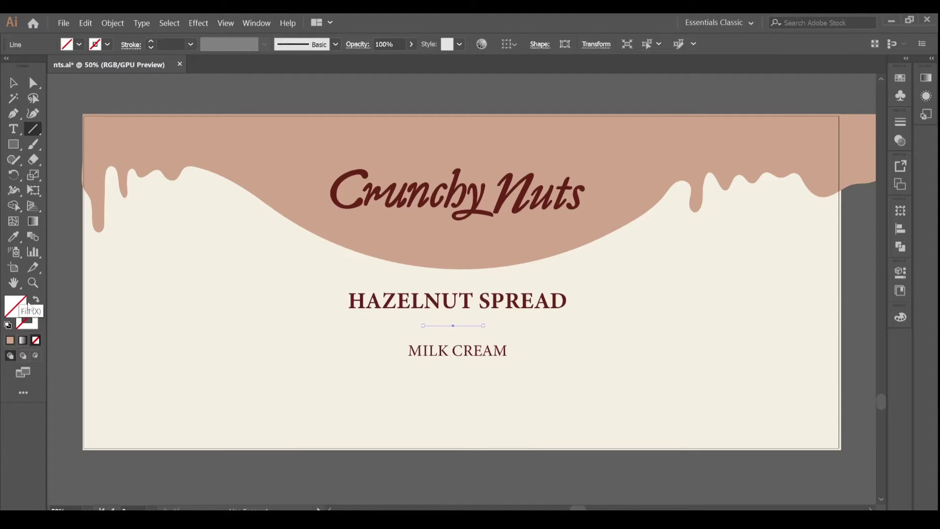
pyautogui.click(29, 316)
pyautogui.press('i')
pyautogui.click(151, 42)
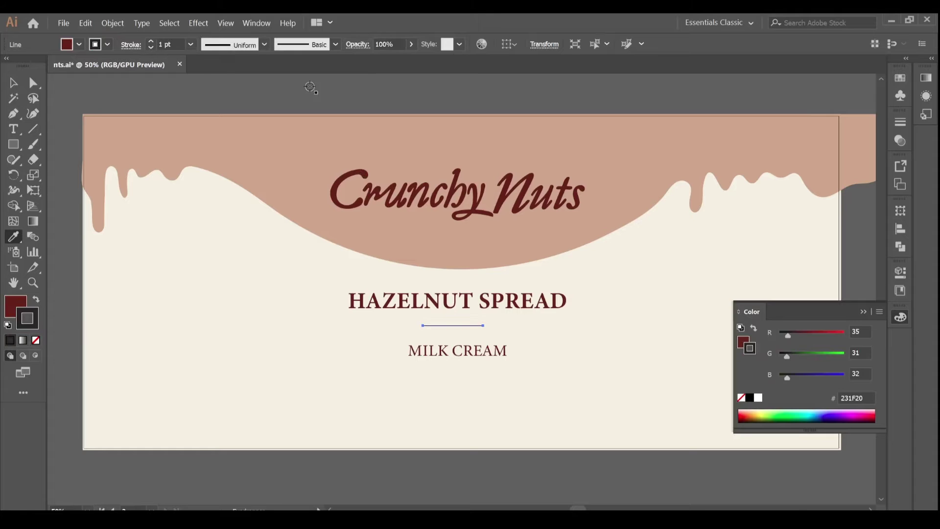
pyautogui.click(864, 311)
pyautogui.press('v')
pyautogui.click(431, 424)
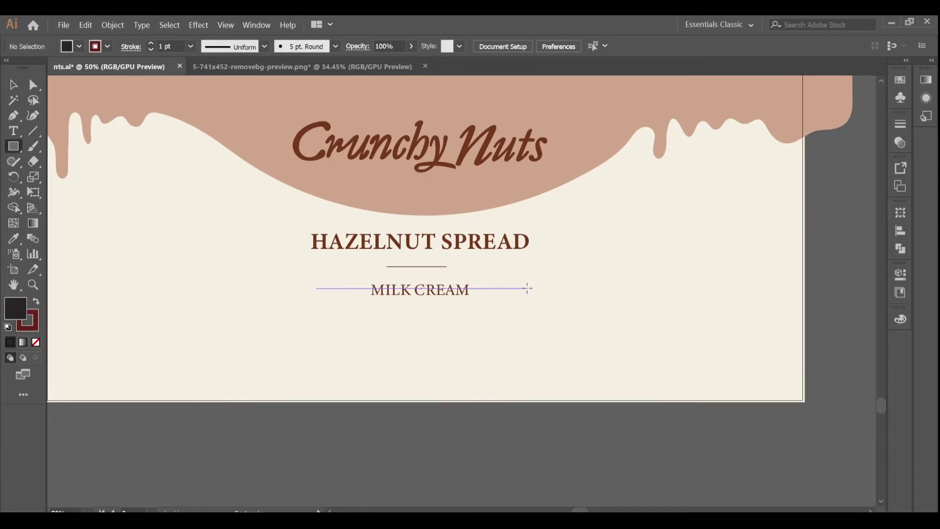
# Step: Draw a thin horizontal bar across MILK CREAM and subtract a rectangle from its middle, leaving a short dash on each side of the text
pyautogui.moveTo(521, 288); pyautogui.dragTo(521, 288)
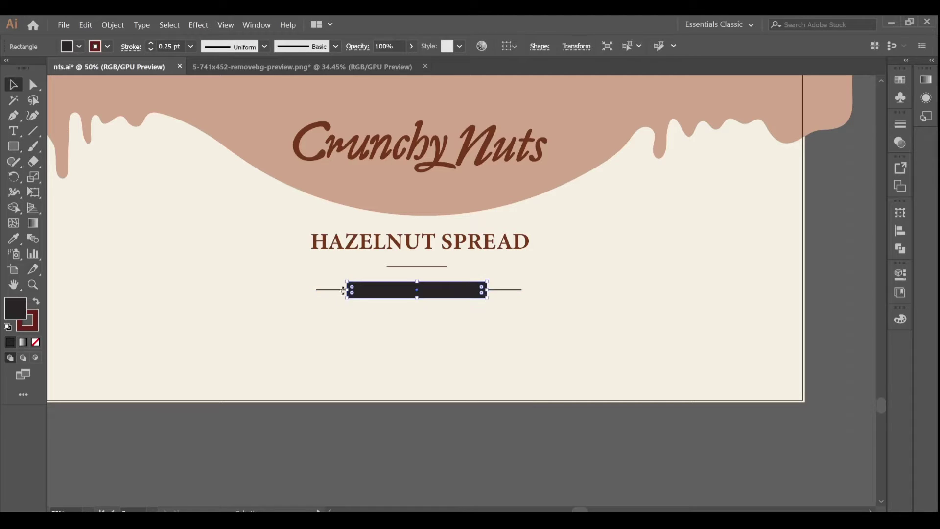
pyautogui.press('v')
pyautogui.click(900, 249)
pyautogui.click(774, 242)
pyautogui.click(526, 449)
pyautogui.click(862, 207)
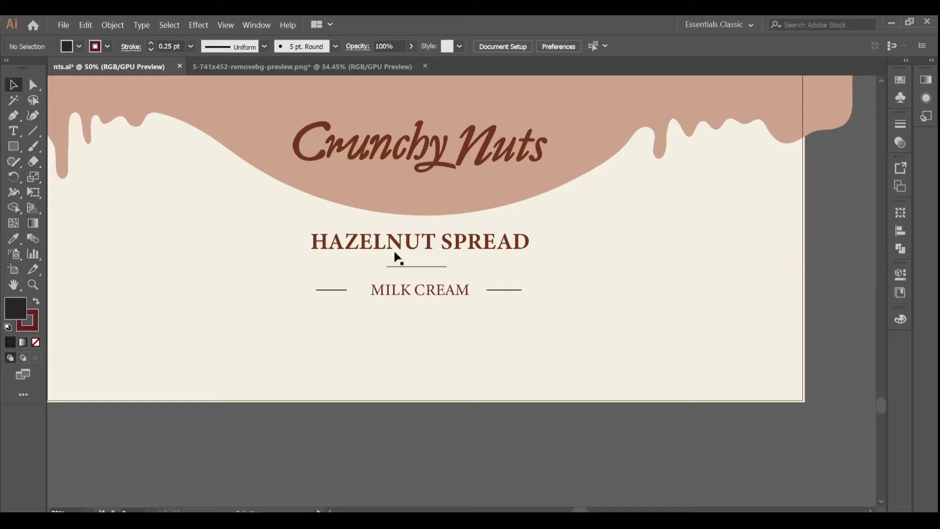
# Step: Draw a vertical divider line below MILK CREAM and centre it horizontally with that text
pyautogui.click(407, 267)
pyautogui.click(33, 131)
pyautogui.moveTo(416, 373); pyautogui.dragTo(416, 373)
pyautogui.press('v')
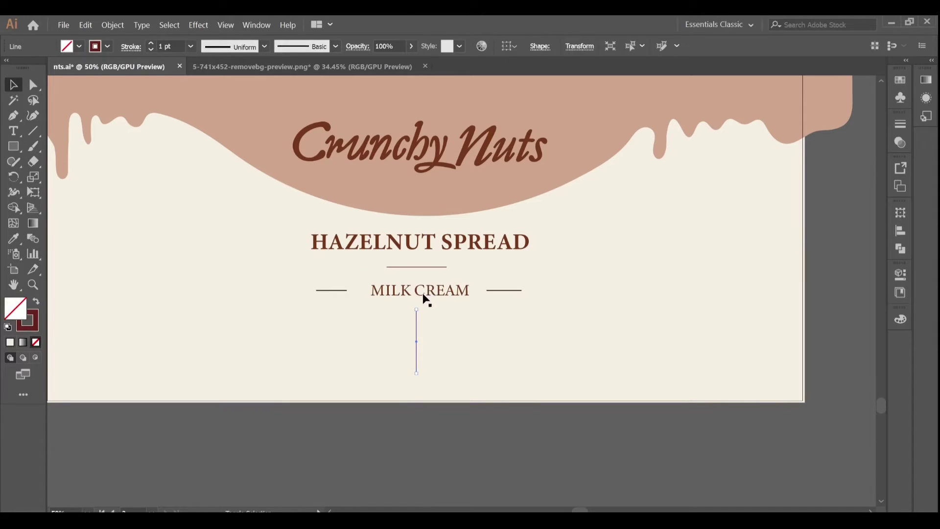
pyautogui.keyDown('shift'); pyautogui.click(423, 295); pyautogui.keyUp('shift')
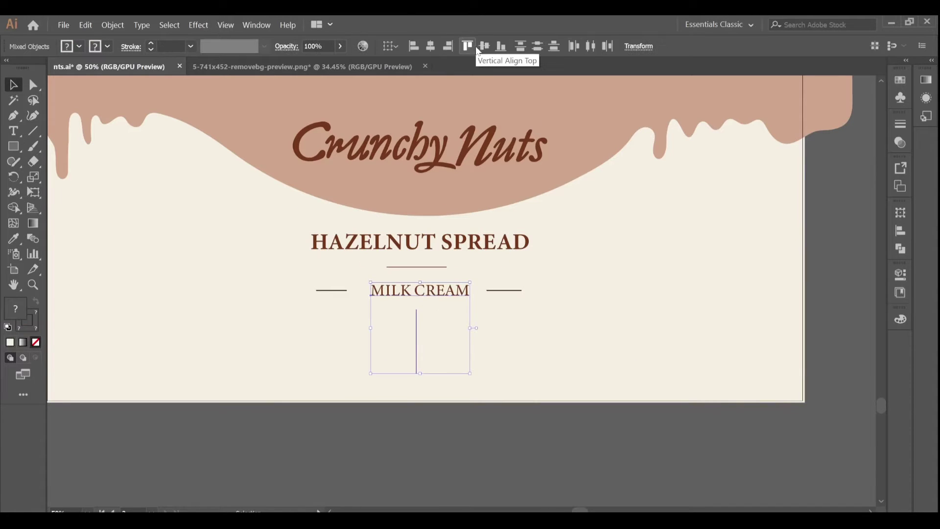
pyautogui.click(468, 46)
pyautogui.hotkey('ctrl', 'z')
pyautogui.click(431, 46)
pyautogui.click(832, 313)
# Step: Duplicate MILK CREAM to the left of the vertical divider and replace the copy's wording with "210 g"
pyautogui.moveTo(440, 297); pyautogui.dragTo(372, 351)
pyautogui.tripleClick(375, 349)
pyautogui.hotkey('ctrl', 'z')
pyautogui.click(18, 86)
pyautogui.tripleClick(372, 349)
pyautogui.write('210')
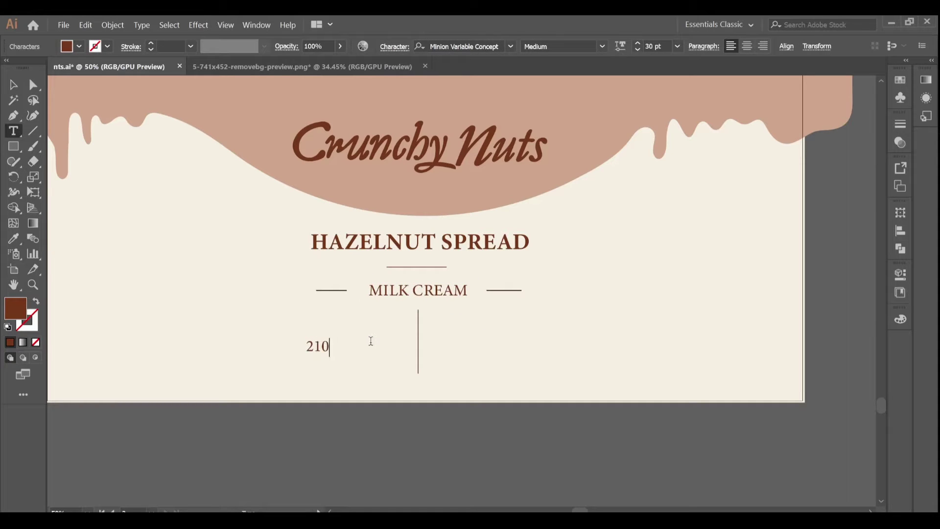
pyautogui.write(' g')
pyautogui.press('Escape')
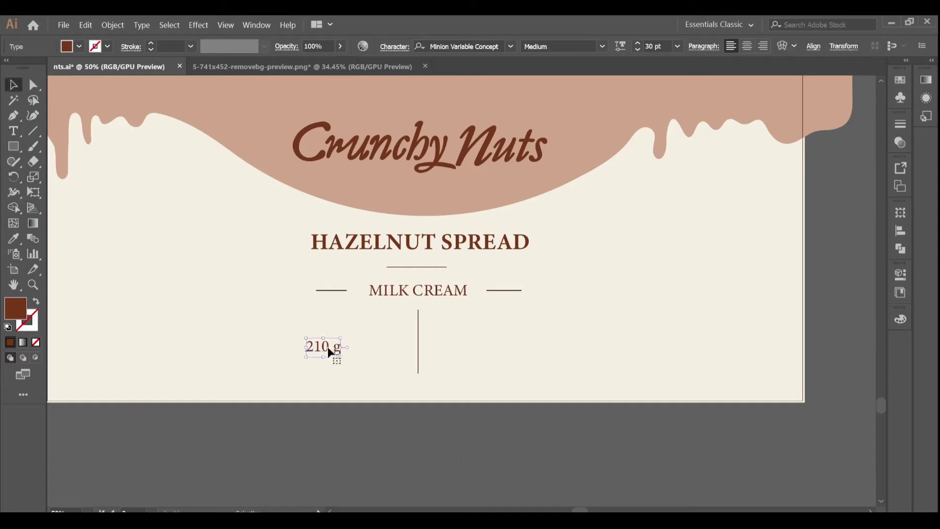
# Step: Duplicate MILK CREAM above the 210 g text and replace the copy's wording with "NET WT"
pyautogui.moveTo(407, 295); pyautogui.dragTo(354, 352)
pyautogui.tripleClick(347, 325)
pyautogui.press('capslock')
pyautogui.write('NT')
pyautogui.click(355, 351)
pyautogui.write('ET WT')
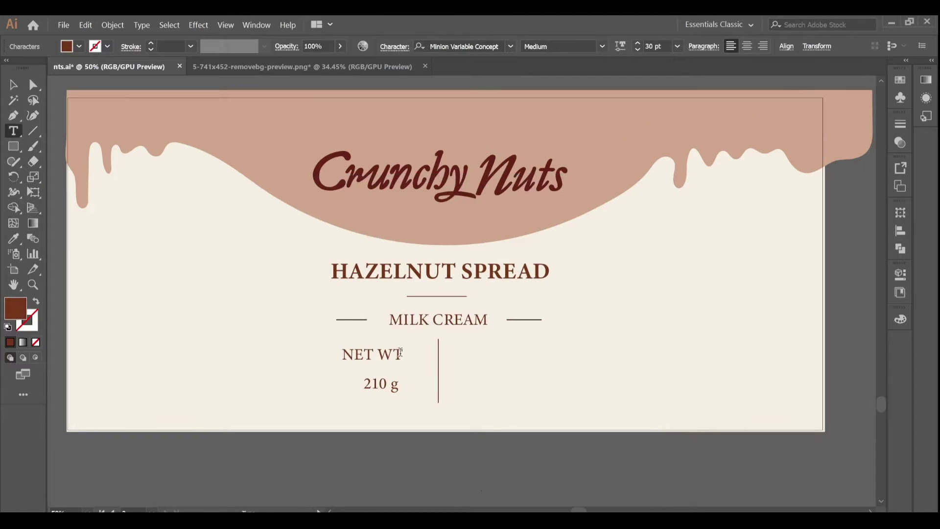
# Step: Set NET WT to 27 pt and shift it slightly right above the weight text
pyautogui.tripleClick(400, 352)
pyautogui.click(637, 49)
pyautogui.press('Escape')
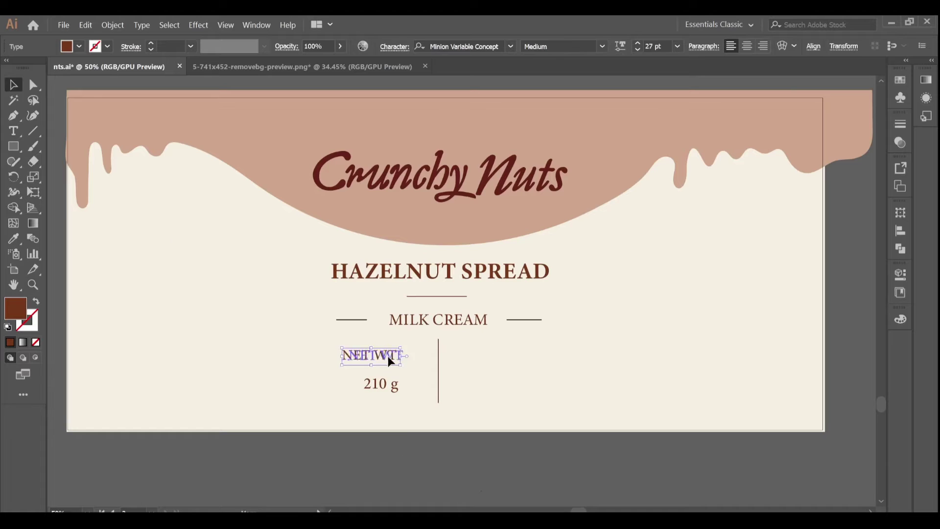
pyautogui.moveTo(388, 356); pyautogui.dragTo(388, 356)
# Step: Change the weight text to "250g" and centre it horizontally with NET WT
pyautogui.doubleClick(383, 386)
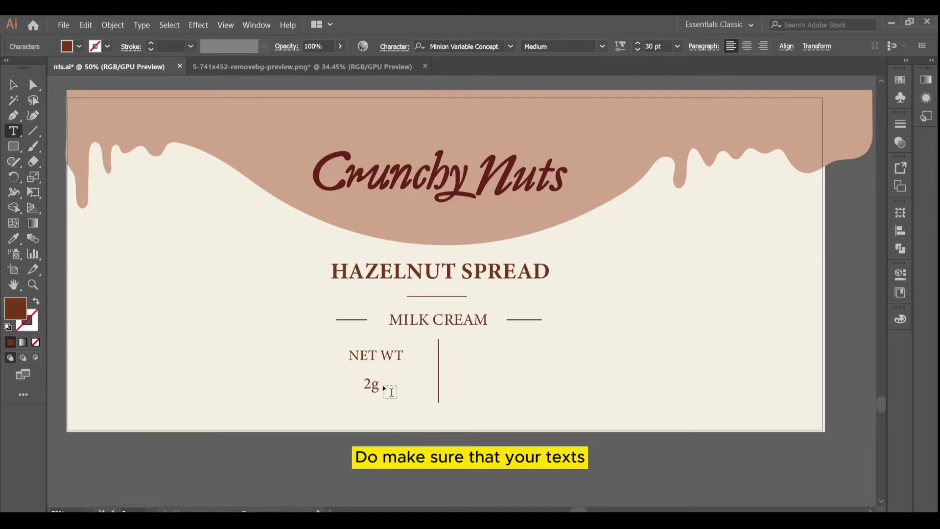
pyautogui.click(18, 85)
pyautogui.keyDown('shift'); pyautogui.click(364, 355); pyautogui.keyUp('shift')
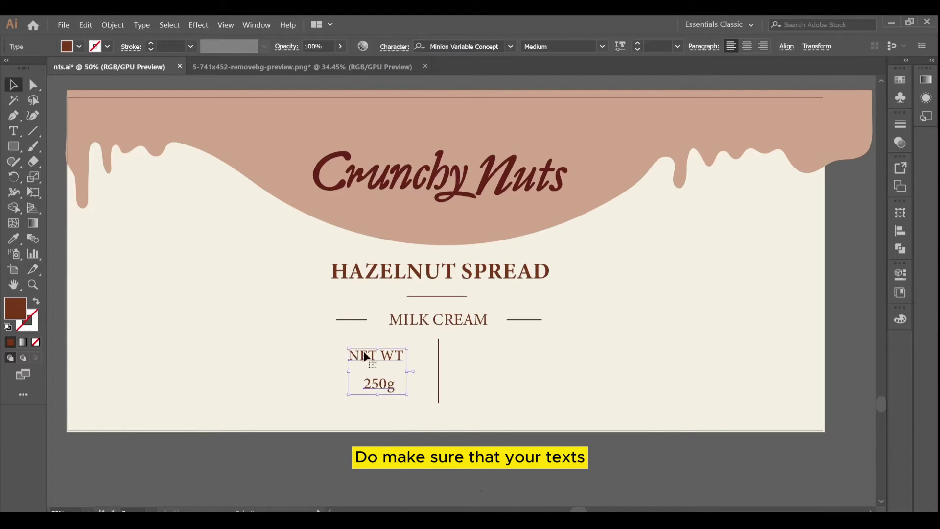
pyautogui.click(645, 208)
# Step: Duplicate NET WT to the right of the vertical divider and replace the copy's wording with "UNSWEETEND"
pyautogui.moveTo(383, 384); pyautogui.dragTo(497, 352)
pyautogui.keyDown('shift'); pyautogui.click(383, 354); pyautogui.keyUp('shift')
pyautogui.click(540, 487)
pyautogui.click(410, 375)
pyautogui.doubleClick(498, 352)
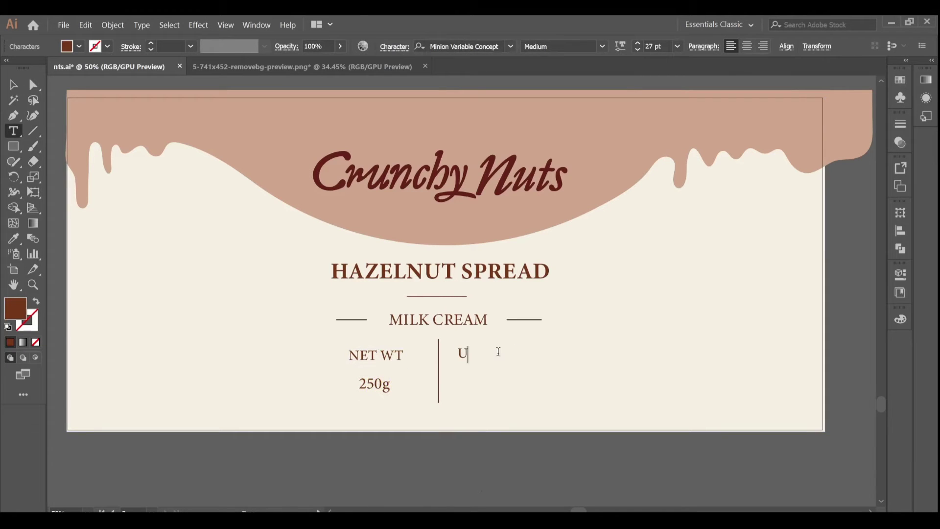
pyautogui.click(486, 443)
# Step: Set the UNSWEETEND text to 22 pt
pyautogui.doubleClick(511, 357)
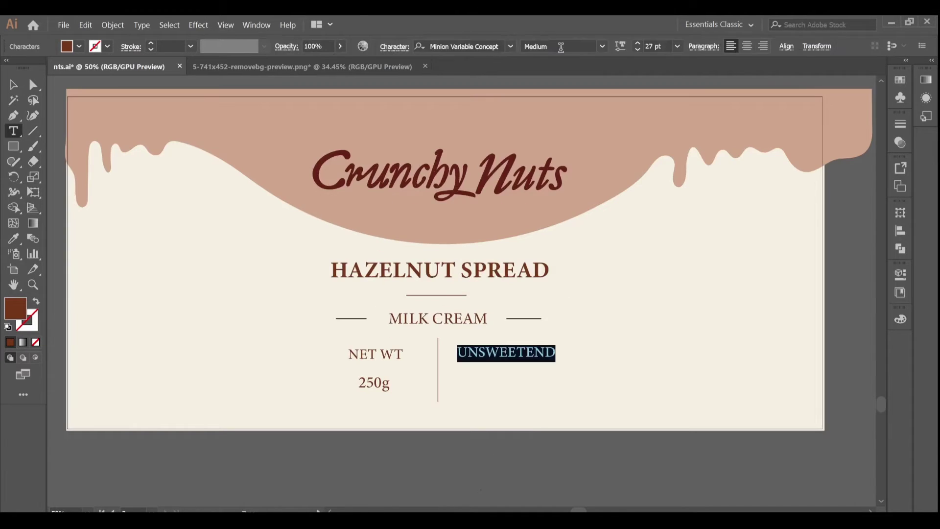
pyautogui.doubleClick(637, 49)
pyautogui.doubleClick(637, 50)
pyautogui.click(637, 50)
pyautogui.click(547, 449)
# Step: Duplicate UNSWEETEND directly below the original and replace the copy's wording with "NO PALM OIL"
pyautogui.click(506, 354)
pyautogui.click(14, 85)
pyautogui.moveTo(528, 353); pyautogui.dragTo(500, 380)
pyautogui.doubleClick(499, 379)
pyautogui.hotkey('ctrl', 'a')
pyautogui.write('NO')
pyautogui.press('capslock')
pyautogui.write('PAL')
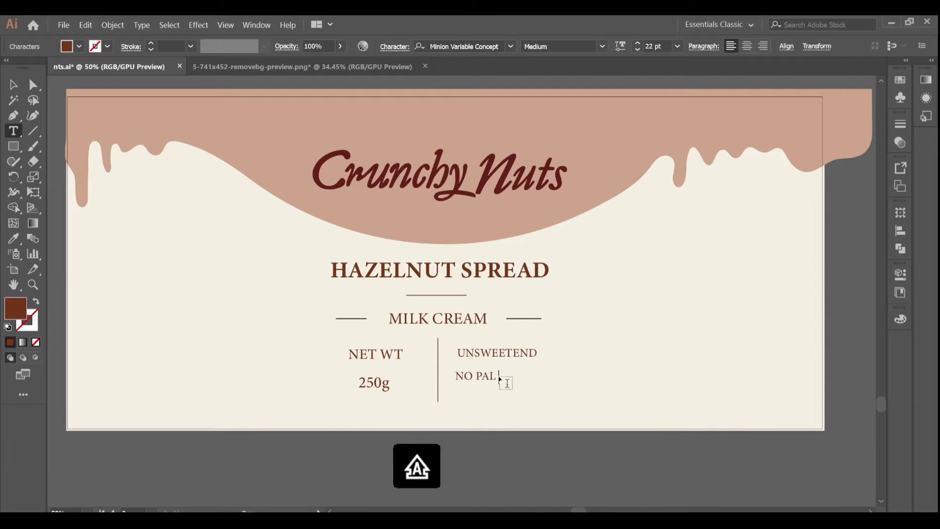
pyautogui.write('M OIL')
pyautogui.click(14, 85)
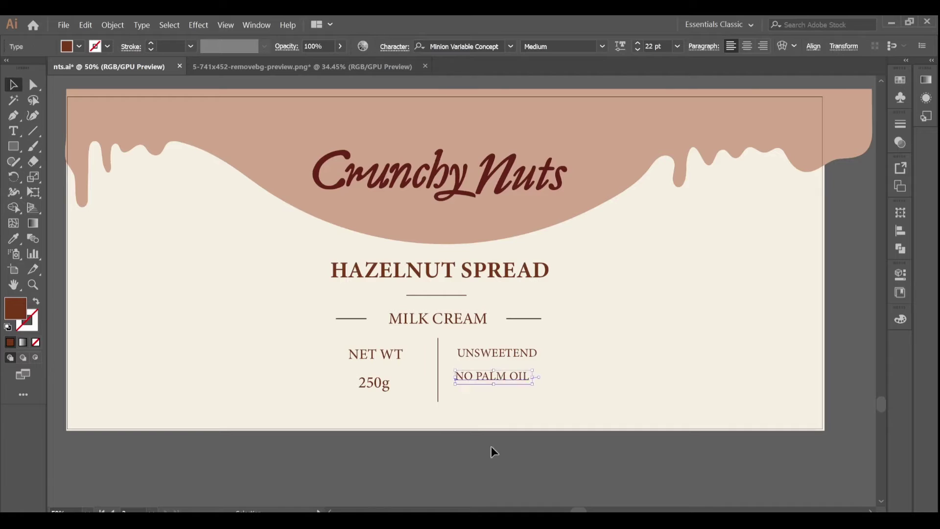
pyautogui.click(494, 447)
# Step: Tighten the spacing by moving NET WT and 250g closer together and UNSWEETEND down towards NO PALM OIL
pyautogui.hotkey('ctrl', '+')
pyautogui.moveTo(364, 378); pyautogui.dragTo(364, 390)
pyautogui.moveTo(359, 417); pyautogui.dragTo(361, 411)
pyautogui.click(461, 396)
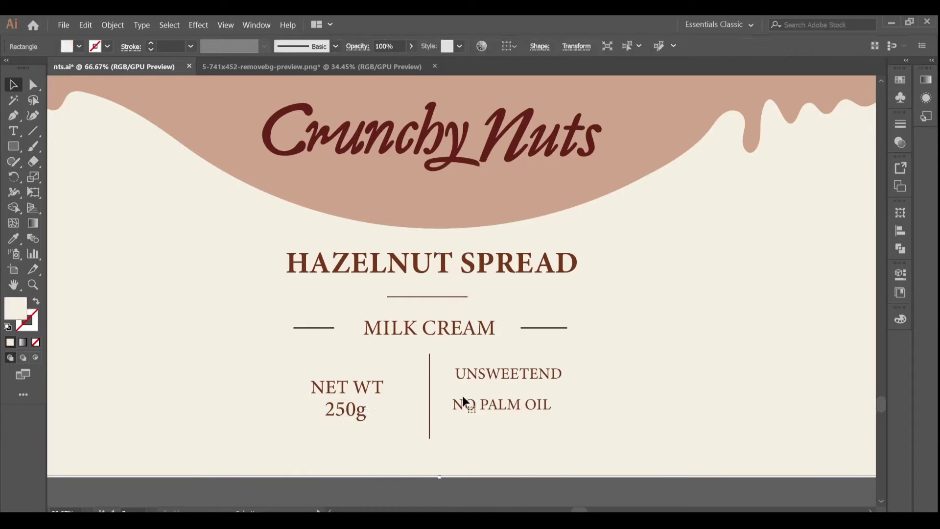
pyautogui.moveTo(493, 374); pyautogui.dragTo(488, 383)
pyautogui.press('capslock')
# Step: Reduce NO PALM OIL and UNSWEETEND to a matching font size of 21 pt
pyautogui.click(510, 403)
pyautogui.click(637, 50)
pyautogui.click(637, 50)
pyautogui.click(637, 50)
pyautogui.click(637, 43)
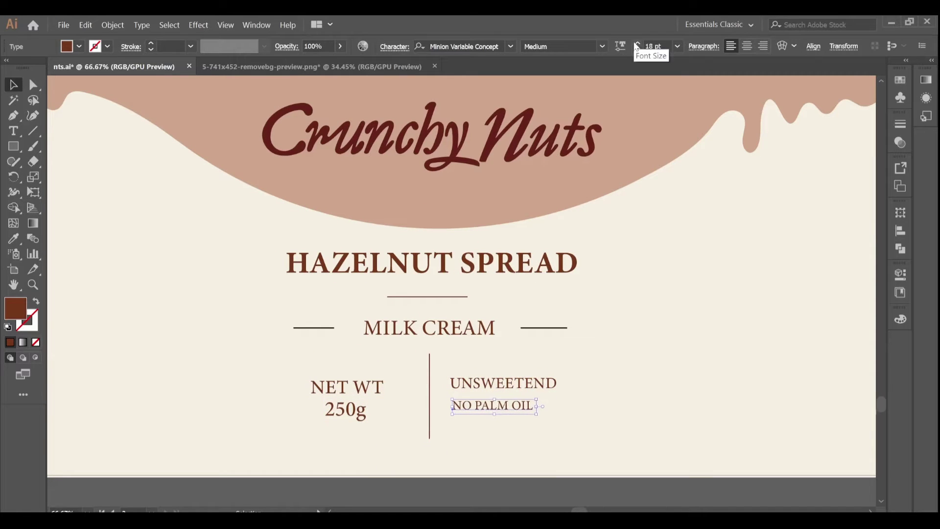
pyautogui.click(637, 43)
pyautogui.click(514, 384)
pyautogui.click(637, 50)
pyautogui.click(637, 49)
pyautogui.click(637, 50)
pyautogui.hotkey('ctrl', '-')
pyautogui.click(462, 377)
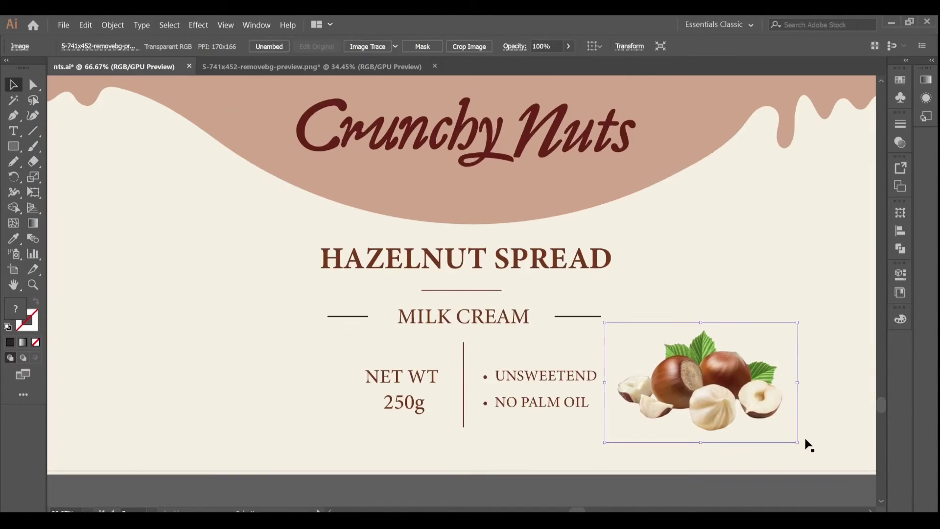
# Step: Move the hazelnut image to the left of NET WT, close beside the text
pyautogui.hotkey('ctrl', '-')
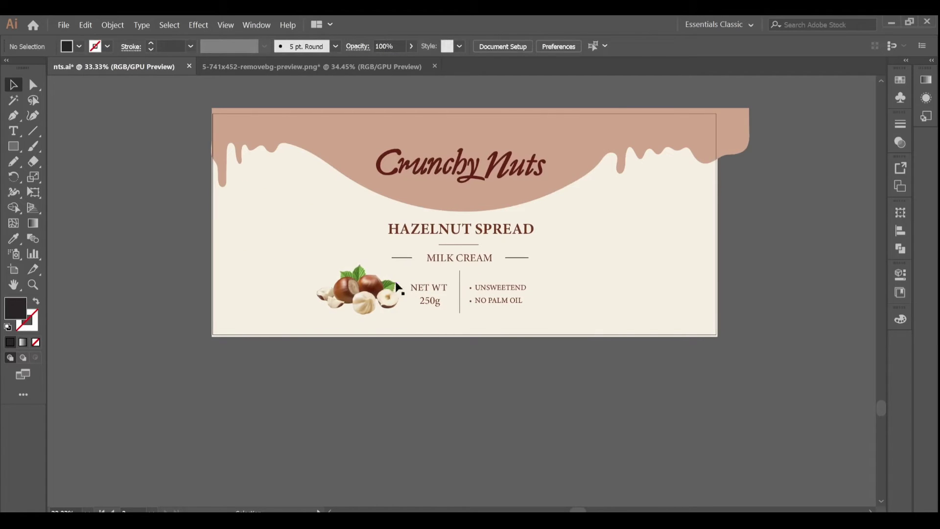
pyautogui.moveTo(395, 283); pyautogui.dragTo(400, 284)
pyautogui.click(667, 319)
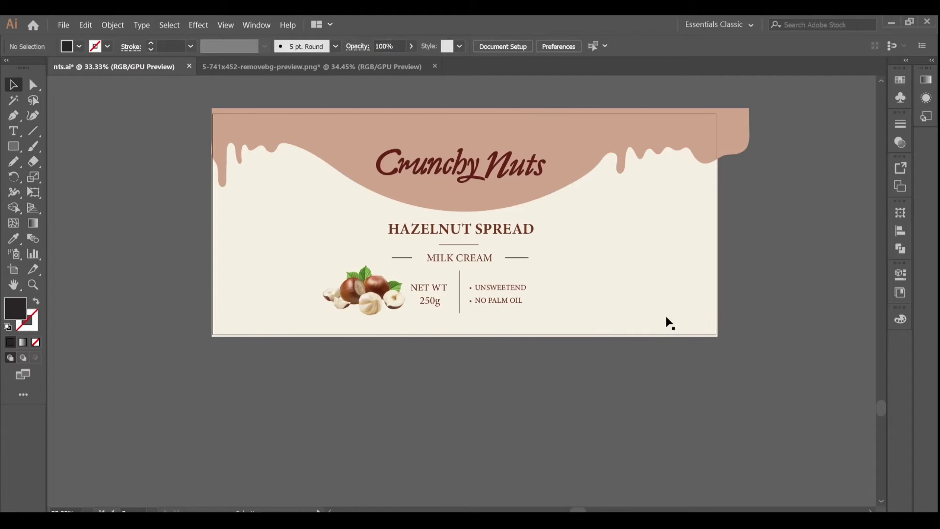
# Step: Nudge the NET WT and 250g texts right towards the vertical divider
pyautogui.hotkey('ctrl', '+')
pyautogui.hotkey('ctrl', '+')
pyautogui.hotkey('ctrl', '+')
pyautogui.click(415, 284)
pyautogui.press('Right')
pyautogui.press('Right')
pyautogui.press('Right')
pyautogui.press('Right')
pyautogui.press('Right')
pyautogui.press('Right')
# Step: Nudge the bulleted UNSWEETEND and NO PALM OIL list left towards the vertical divider
pyautogui.click(517, 281)
pyautogui.press('Left')
pyautogui.press('Left')
pyautogui.press('Left')
pyautogui.press('Left')
pyautogui.press('Left')
# Step: Move the hazelnut image to the right of the bulleted list and scale it down slightly
pyautogui.click(414, 283)
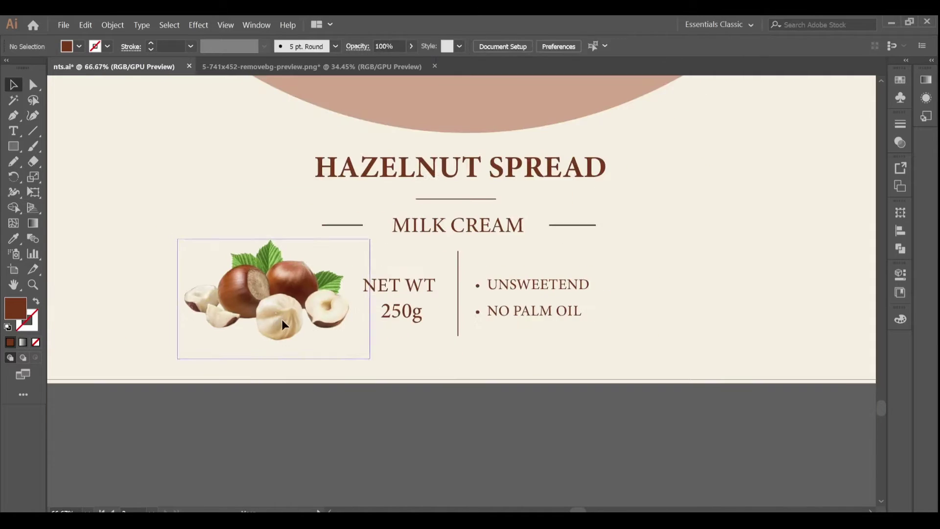
pyautogui.hotkey('ctrl', '-')
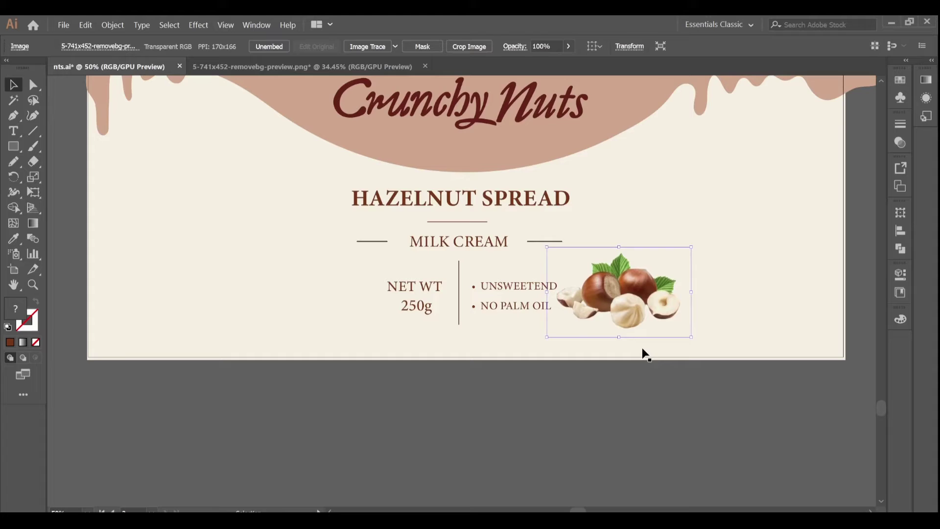
pyautogui.click(672, 410)
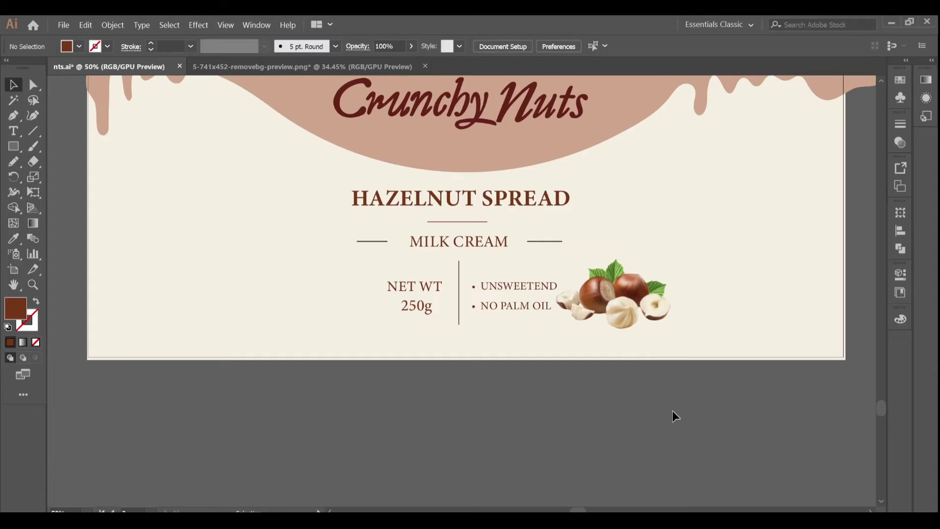
# Step: Shift the dripping cream shape left, and nudge the logo, centre texts, lines and hazelnut image left together
pyautogui.hotkey('ctrl', '-')
pyautogui.click(618, 194)
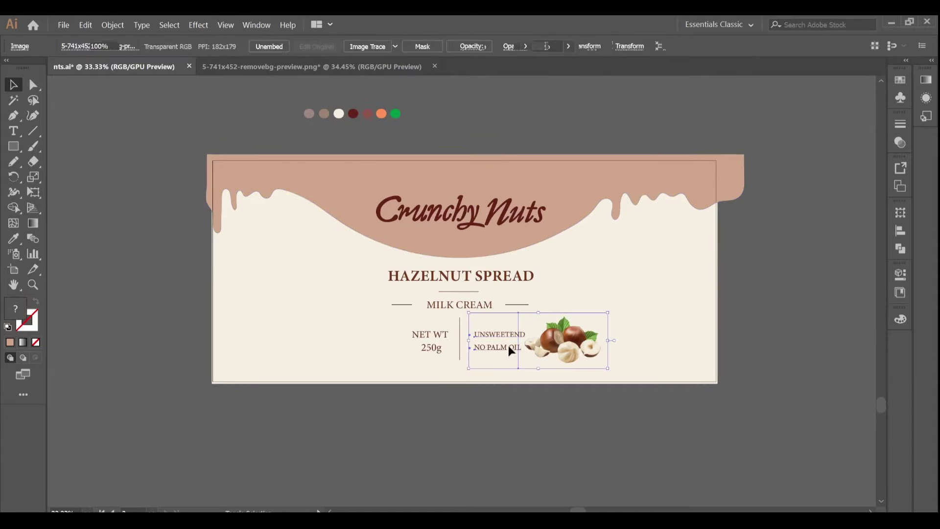
pyautogui.keyDown('shift'); pyautogui.click(439, 345); pyautogui.keyUp('shift')
pyautogui.keyDown('shift'); pyautogui.click(456, 304); pyautogui.keyUp('shift')
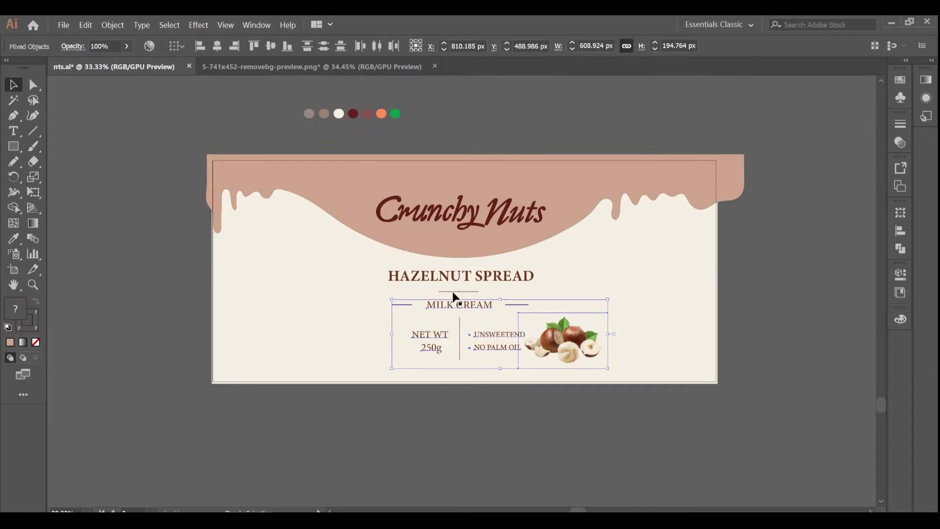
pyautogui.keyDown('shift'); pyautogui.click(455, 278); pyautogui.keyUp('shift')
pyautogui.keyDown('shift'); pyautogui.click(471, 221); pyautogui.keyUp('shift')
pyautogui.press('Left')
pyautogui.press('Left')
pyautogui.press('Left')
pyautogui.press('Left')
pyautogui.press('Left')
pyautogui.press('Left')
pyautogui.click(659, 406)
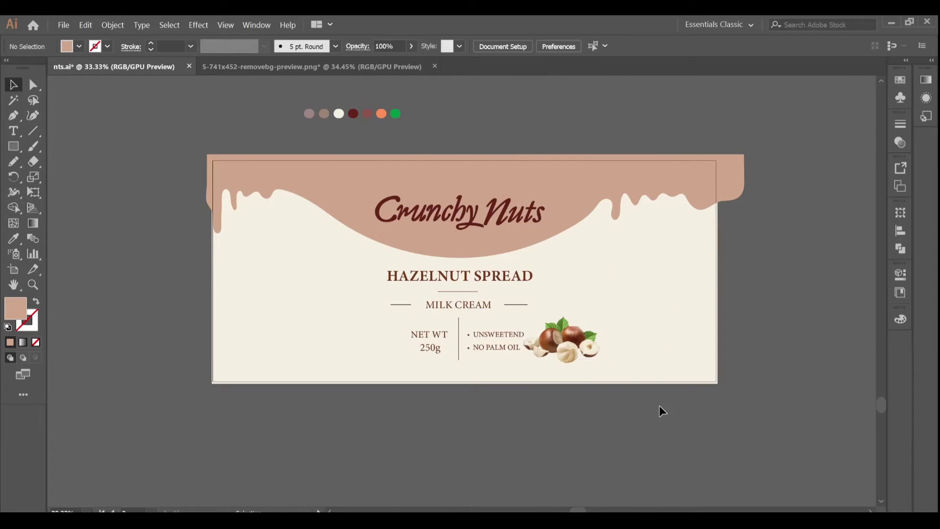
# Step: Nudge the bulleted list further left, away from the hazelnut image
pyautogui.hotkey('ctrl', '+')
pyautogui.click(532, 378)
pyautogui.press('Left')
pyautogui.press('Left')
pyautogui.press('Left')
pyautogui.press('Left')
pyautogui.press('Left')
pyautogui.press('Left')
pyautogui.press('Left')
pyautogui.press('Left')
pyautogui.press('Left')
pyautogui.press('Left')
pyautogui.click(500, 456)
# Step: Nudge the NET WT and 250g texts slightly left to balance the spacing around the vertical divider
pyautogui.click(413, 379)
pyautogui.press('Left')
pyautogui.press('Left')
pyautogui.press('Left')
pyautogui.click(510, 456)
pyautogui.click(456, 363)
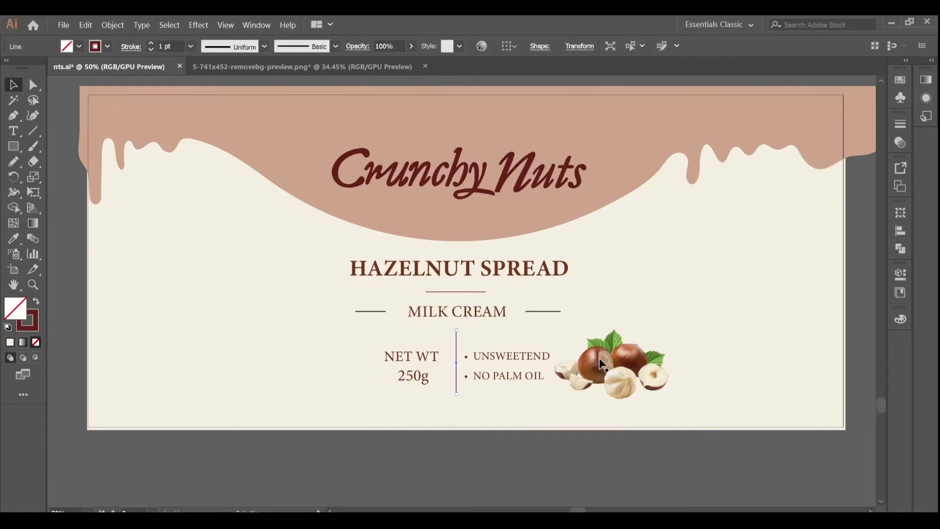
pyautogui.hotkey('ctrl', 'shift', 'a')
pyautogui.hotkey('ctrl', '-')
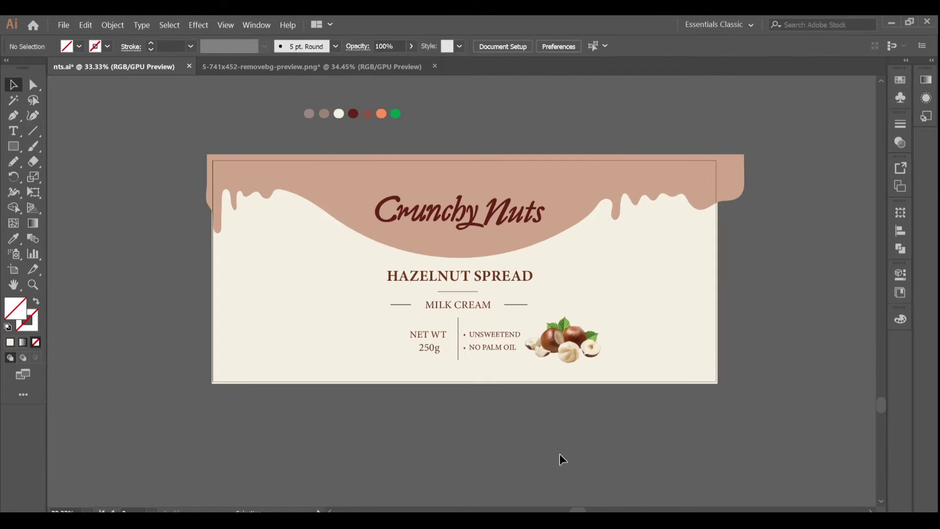
# Step: Change the font style of UNSWEETEND and NO PALM OIL to Bold
pyautogui.hotkey('ctrl', '+')
pyautogui.click(522, 375)
pyautogui.doubleClick(512, 356)
pyautogui.doubleClick(513, 356)
pyautogui.click(608, 47)
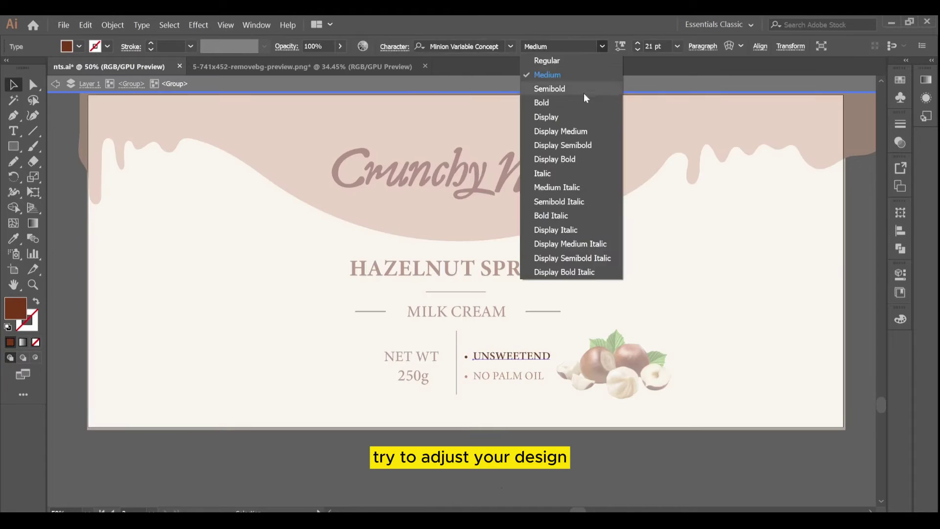
pyautogui.click(573, 102)
pyautogui.press('Escape')
pyautogui.click(516, 374)
pyautogui.doubleClick(516, 377)
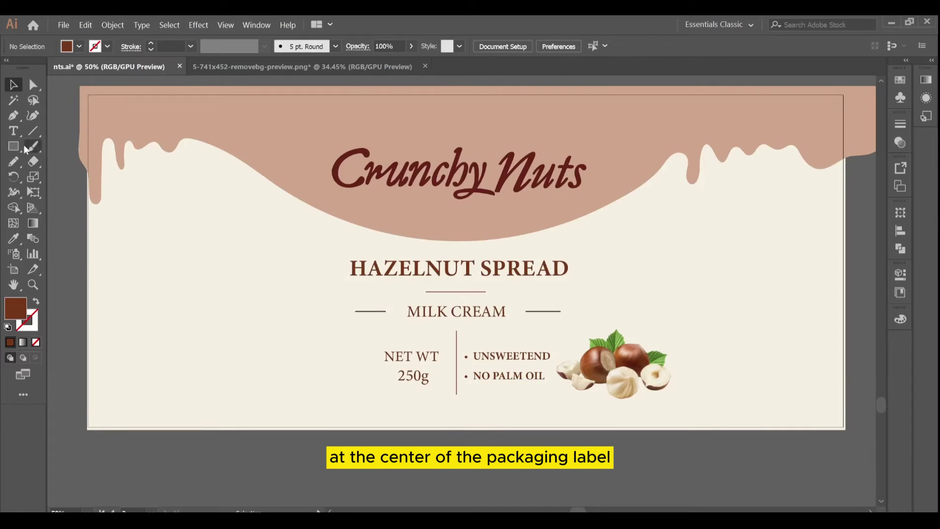
# Step: Try to circle the word NO in NO PALM OIL with a freehand Pencil loop
pyautogui.click(151, 44)
pyautogui.moveTo(480, 384)
pyautogui.mouseDown()
pyautogui.moveTo(496, 381)
pyautogui.moveTo(542, 427)
pyautogui.moveTo(529, 428)
pyautogui.mouseUp()
pyautogui.click(13, 85)
pyautogui.press('Delete')
pyautogui.hotkey('ctrl', '+')
pyautogui.hotkey('ctrl', '+')
pyautogui.click(559, 416)
pyautogui.click(17, 162)
pyautogui.press('Delete')
pyautogui.click(150, 44)
pyautogui.click(13, 84)
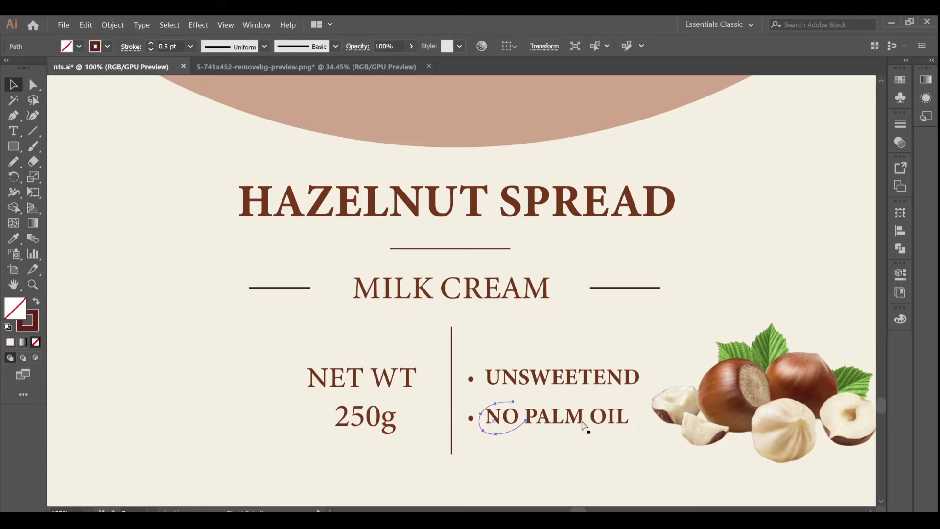
pyautogui.press('Delete')
# Step: Change the font style of the UNSWEETEND and NO PALM OIL bullets from Bold to Regular
pyautogui.doubleClick(577, 380)
pyautogui.doubleClick(576, 380)
pyautogui.click(602, 46)
pyautogui.click(538, 71)
pyautogui.click(13, 85)
pyautogui.doubleClick(310, 311)
pyautogui.doubleClick(500, 418)
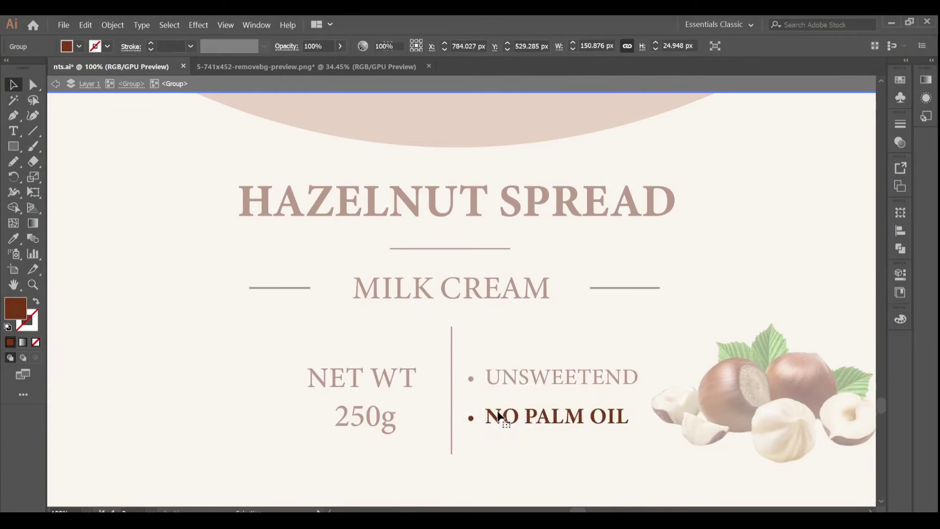
pyautogui.doubleClick(500, 419)
pyautogui.click(13, 85)
pyautogui.doubleClick(311, 310)
# Step: Try a new freehand Pencil loop around the word NO with the stroke thickened to 0.75 pt
pyautogui.click(15, 161)
pyautogui.moveTo(519, 405); pyautogui.dragTo(534, 415)
pyautogui.click(150, 44)
pyautogui.click(151, 44)
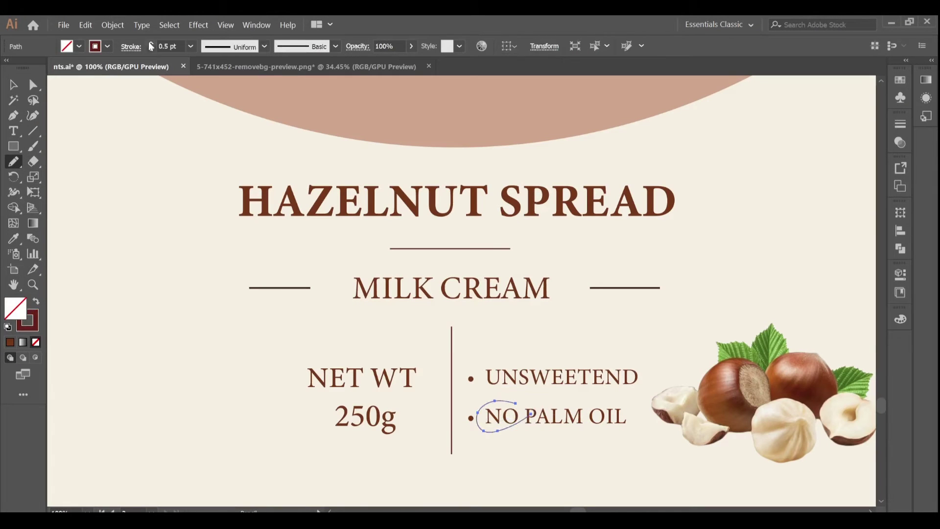
pyautogui.click(150, 45)
pyautogui.click(14, 84)
pyautogui.click(103, 108)
pyautogui.scroll(-2, 372, 347)
pyautogui.scroll(2, 373, 347)
pyautogui.click(541, 403)
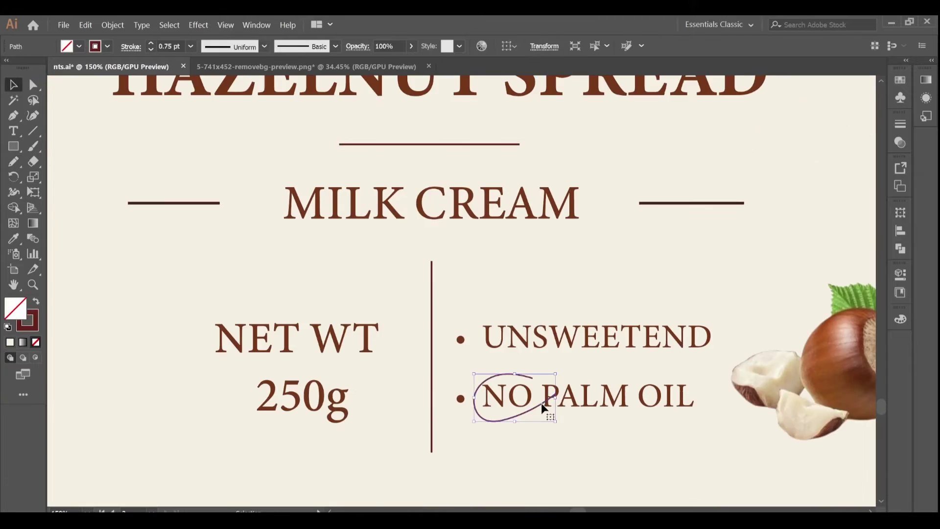
pyautogui.press('Delete')
# Step: Draw a rectangle around the word NO inside the NO PALM OIL group, with no fill and a 1 pt brown stroke
pyautogui.doubleClick(543, 399)
pyautogui.doubleClick(542, 399)
pyautogui.click(13, 146)
pyautogui.moveTo(480, 379); pyautogui.dragTo(537, 416)
pyautogui.hotkey('ctrl', '-')
pyautogui.hotkey('ctrl', '-')
pyautogui.hotkey('ctrl', '-')
pyautogui.hotkey('ctrl', '-')
pyautogui.hotkey('ctrl', '+')
pyautogui.hotkey('ctrl', '+')
pyautogui.hotkey('ctrl', '+')
pyautogui.hotkey('ctrl', '+')
pyautogui.click(35, 301)
pyautogui.click(13, 85)
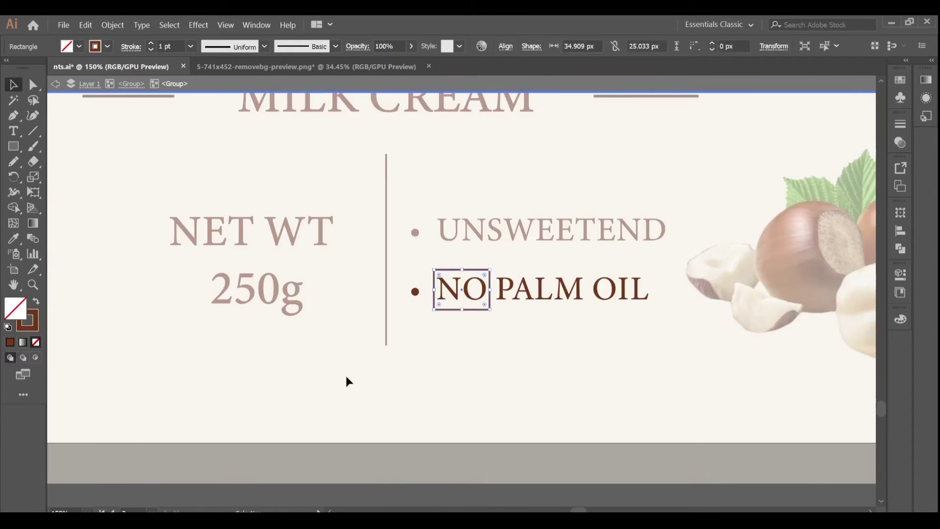
# Step: Enlarge the rectangle around the word NO slightly, to about 36.5 by 26.2 px
pyautogui.hotkey('ctrl', '-')
pyautogui.hotkey('ctrl', '-')
pyautogui.hotkey('ctrl', '-')
pyautogui.hotkey('ctrl', '-')
pyautogui.doubleClick(345, 377)
pyautogui.doubleClick(718, 217)
pyautogui.moveTo(718, 217); pyautogui.dragTo(701, 212)
pyautogui.doubleClick(653, 370)
pyautogui.hotkey('ctrl', '+')
pyautogui.hotkey('ctrl', '+')
pyautogui.hotkey('ctrl', '+')
pyautogui.hotkey('ctrl', '+')
pyautogui.click(474, 278)
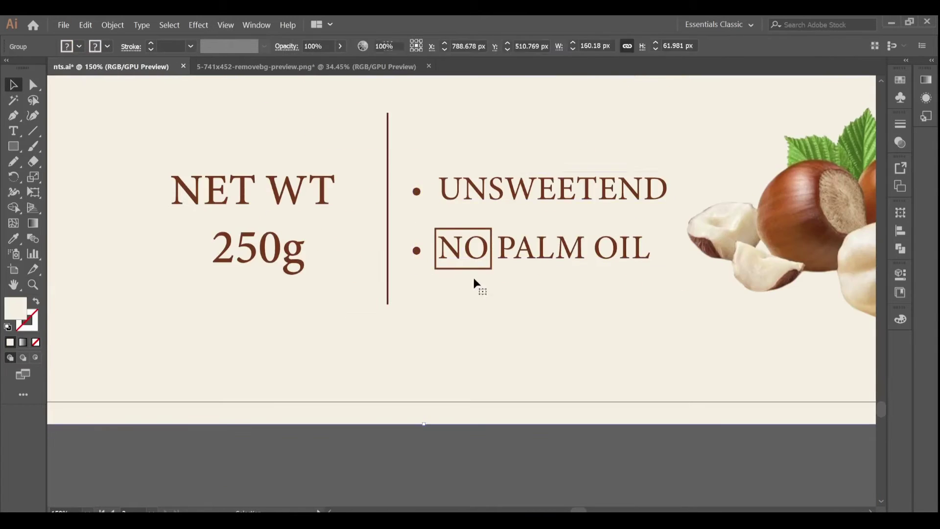
pyautogui.click(454, 229)
pyautogui.doubleClick(453, 228)
pyautogui.click(442, 269)
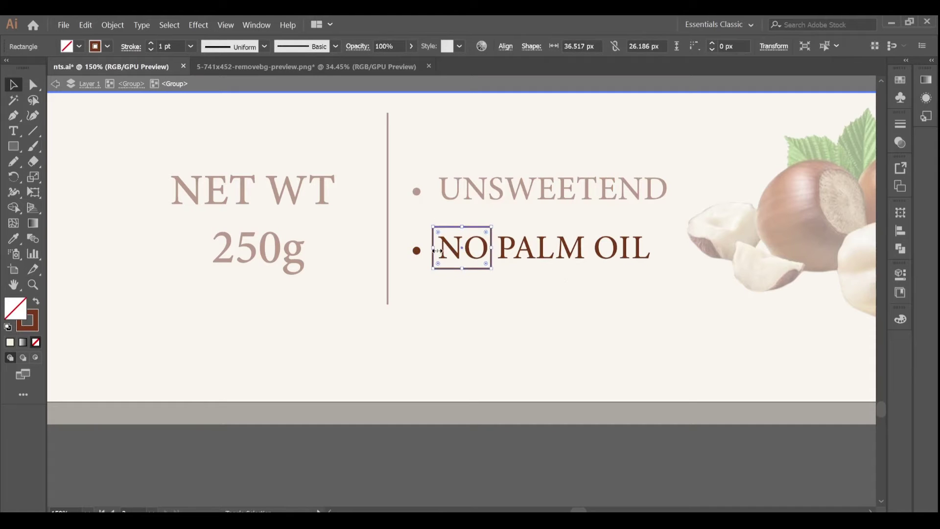
pyautogui.press('Escape')
pyautogui.hotkey('ctrl', '0')
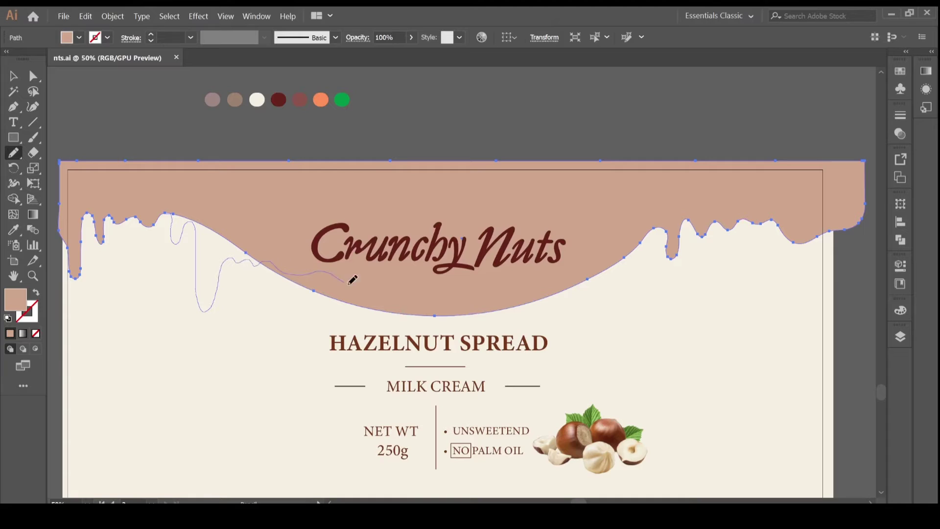
# Step: Redraw the lower edge of the cream shape with the Pencil tool as irregular, smooth drips around the logo
pyautogui.moveTo(671, 226); pyautogui.dragTo(671, 226)
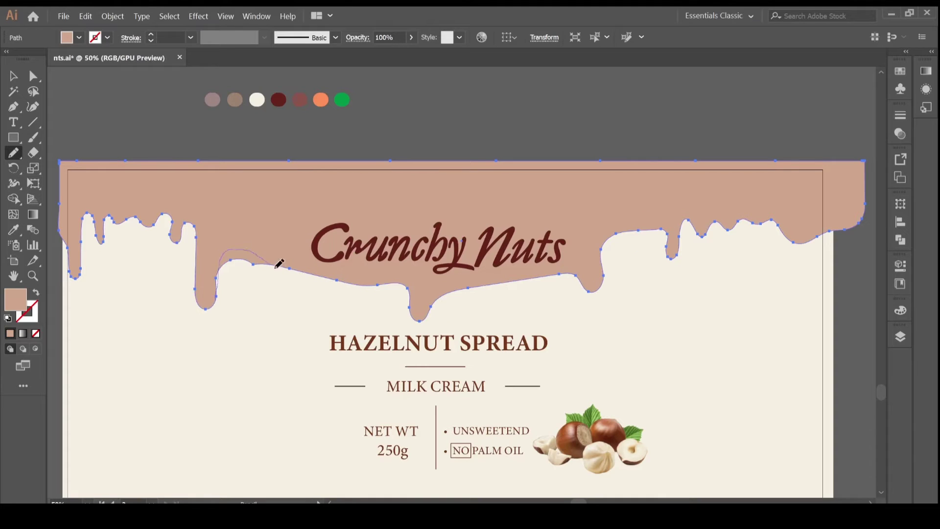
pyautogui.moveTo(507, 277); pyautogui.dragTo(509, 276)
pyautogui.scroll(-1, 505, 289)
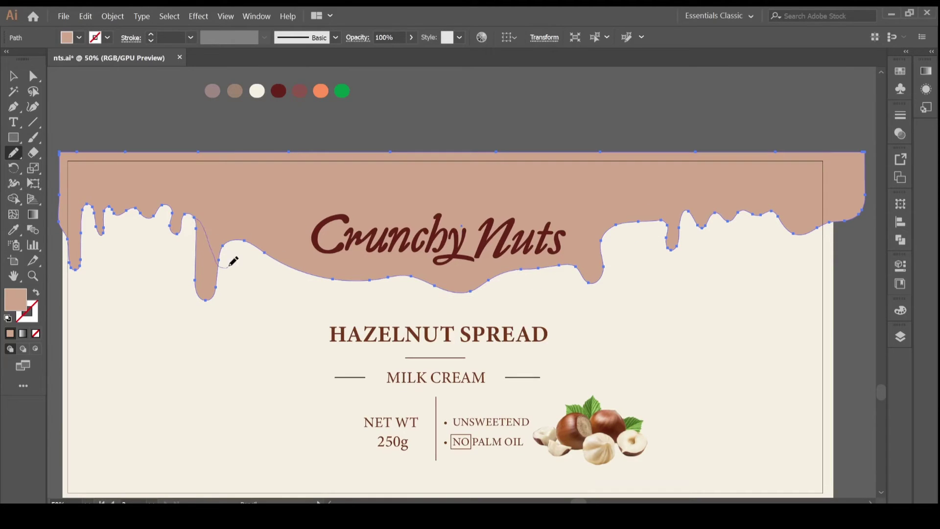
pyautogui.moveTo(233, 261); pyautogui.dragTo(245, 241)
pyautogui.moveTo(630, 272); pyautogui.dragTo(650, 225)
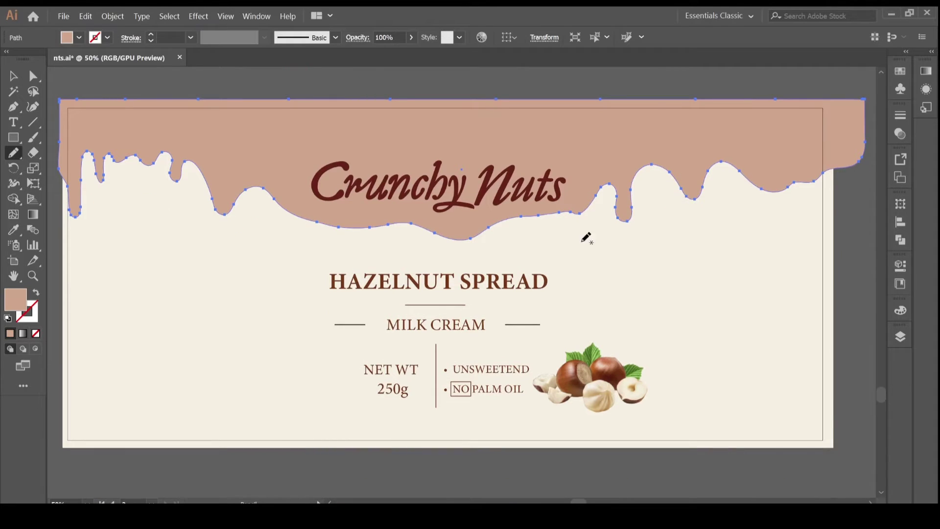
pyautogui.moveTo(189, 155); pyautogui.dragTo(670, 172)
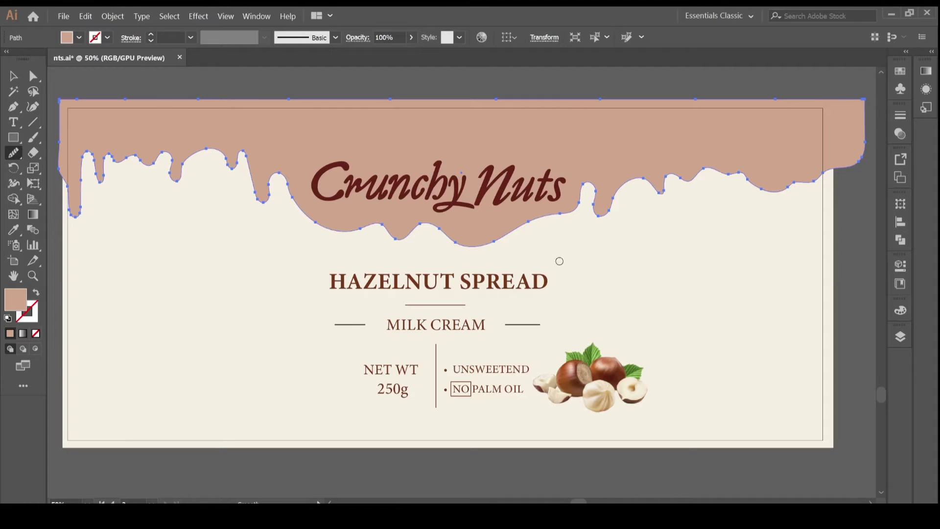
pyautogui.press('v')
pyautogui.click(837, 318)
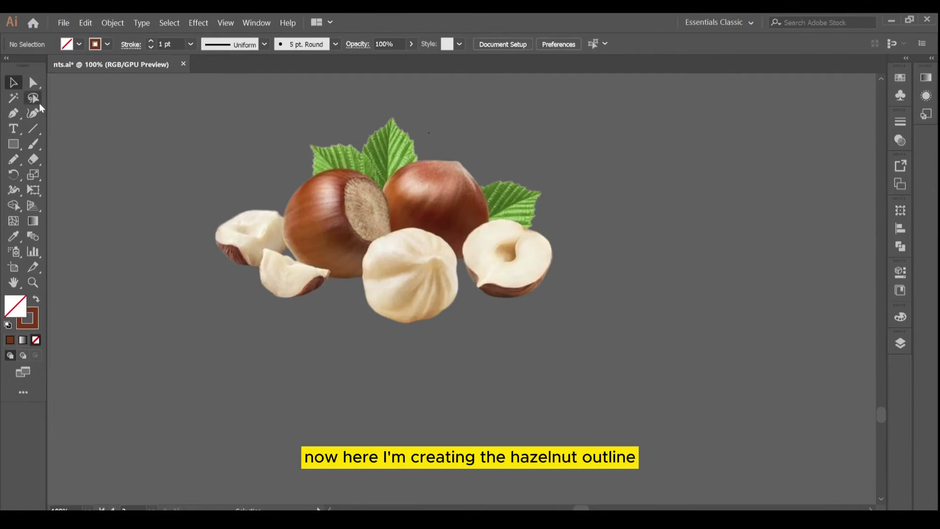
# Step: Trace the halved hazelnut's outer edge, shell and inner cavity with the Paintbrush in a thin brown 0.25 pt stroke
pyautogui.press('b')
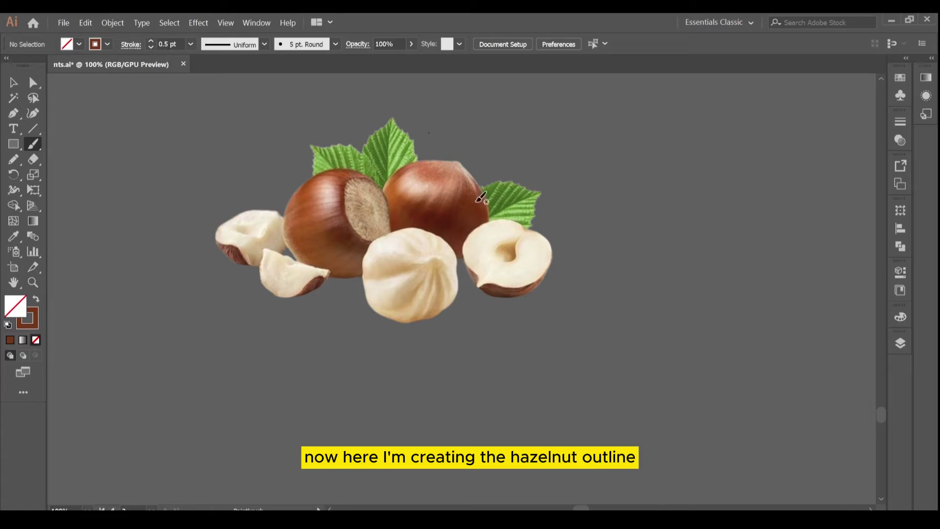
pyautogui.moveTo(528, 224)
pyautogui.mouseDown()
pyautogui.moveTo(504, 219)
pyautogui.moveTo(468, 240)
pyautogui.mouseUp()
pyautogui.moveTo(493, 278)
pyautogui.mouseDown()
pyautogui.moveTo(535, 283)
pyautogui.moveTo(548, 237)
pyautogui.moveTo(521, 220)
pyautogui.moveTo(496, 251)
pyautogui.moveTo(507, 261)
pyautogui.moveTo(518, 241)
pyautogui.mouseUp()
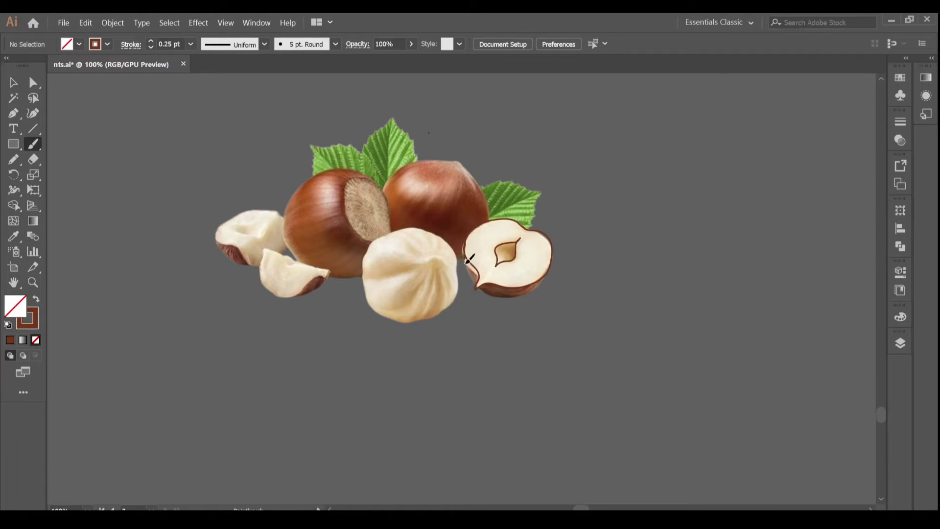
# Step: Move the hazelnut photo left, clear of the traced halved-nut outline
pyautogui.press('v')
pyautogui.moveTo(436, 210); pyautogui.dragTo(309, 197)
pyautogui.moveTo(553, 401); pyautogui.dragTo(489, 247)
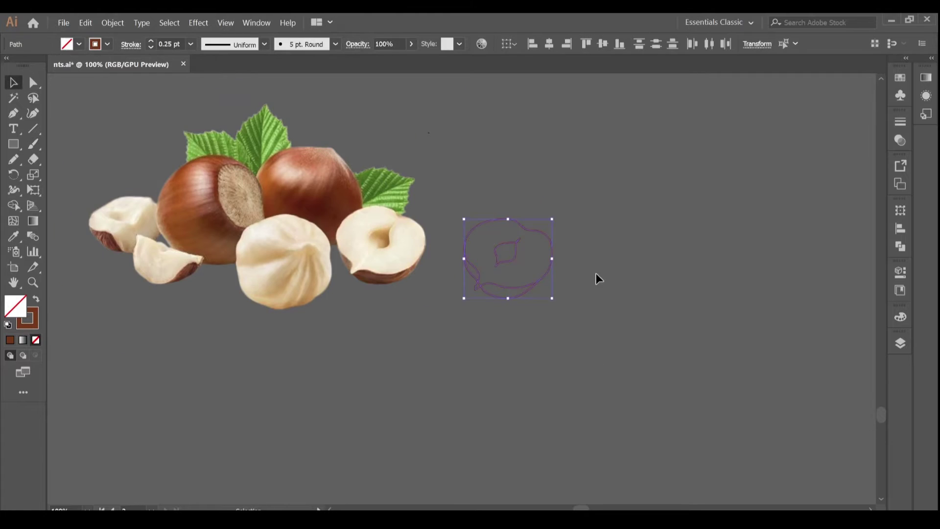
pyautogui.click(596, 275)
# Step: Smooth the inner cavity line and create an artboard fitted around the traced nut outline
pyautogui.scroll(3, 519, 271)
pyautogui.scroll(5, 631, 372)
pyautogui.hscroll(5, 623, 473)
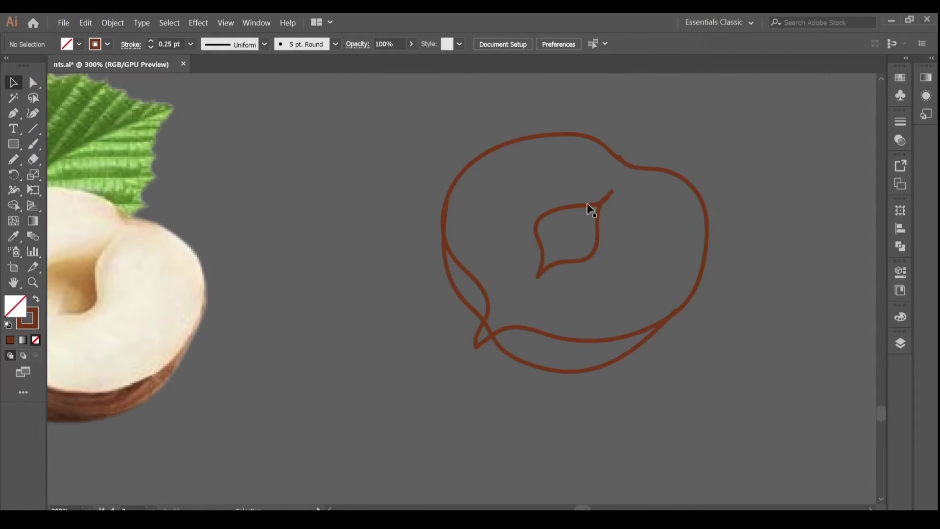
pyautogui.click(589, 204)
pyautogui.moveTo(13, 159); pyautogui.dragTo(64, 191)
pyautogui.click(606, 199)
pyautogui.hotkey('ctrl', '=')
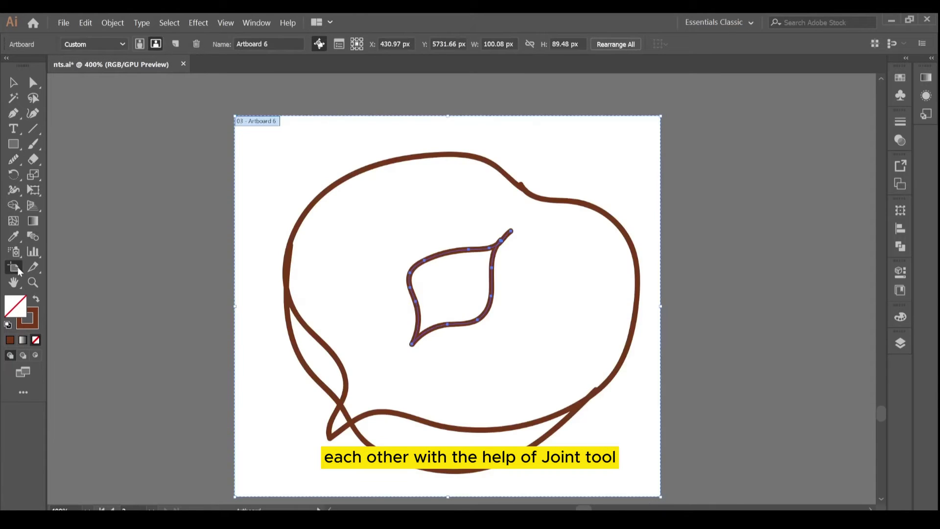
# Step: Shift the lower shell curve toward the outer outline and adjust the anchor at the upper tip of the inner cavity
pyautogui.moveTo(14, 160); pyautogui.dragTo(80, 177)
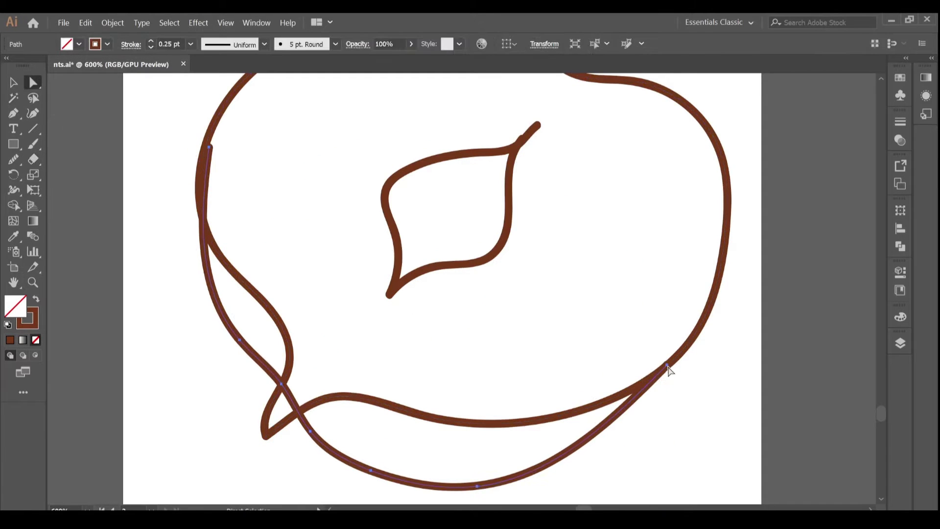
pyautogui.click(651, 312)
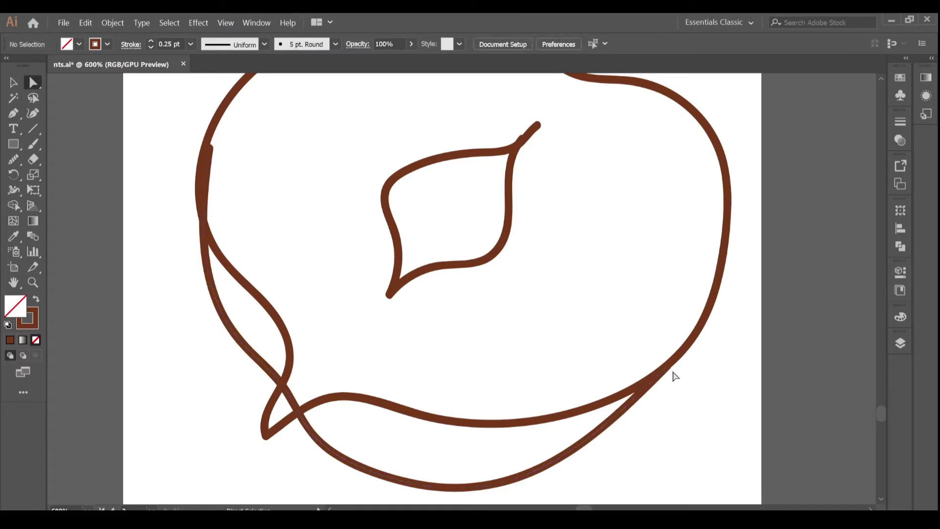
pyautogui.click(669, 369)
pyautogui.click(671, 369)
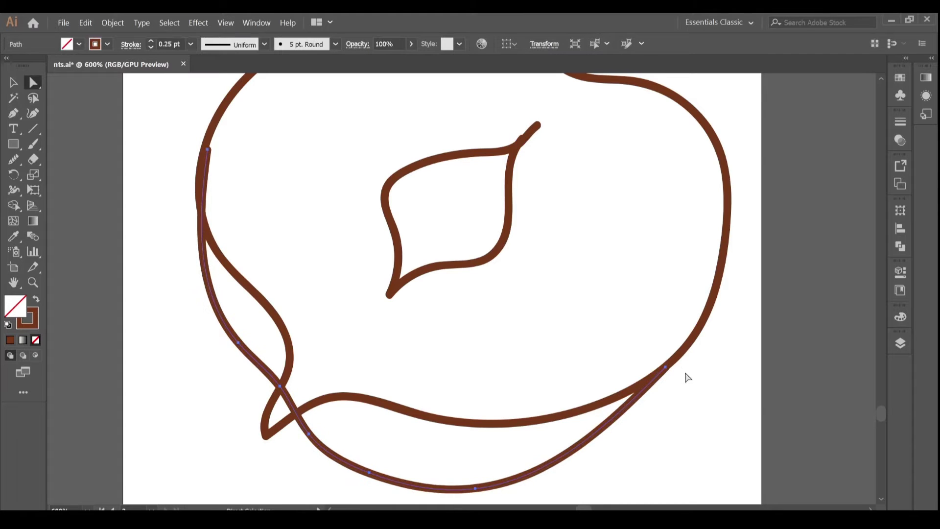
pyautogui.scroll(2, 578, 354)
pyautogui.scroll(2, 578, 353)
pyautogui.click(525, 216)
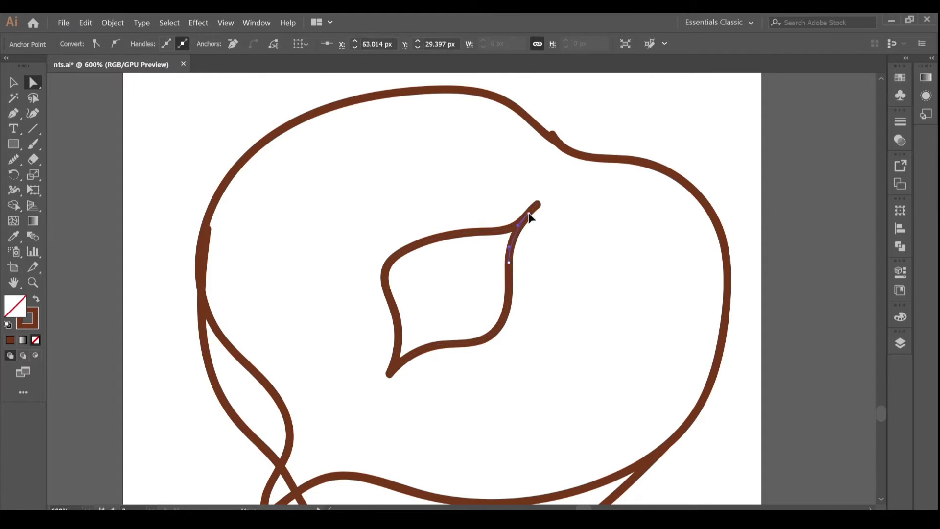
pyautogui.click(638, 234)
# Step: Reposition the lower shell curve so that its left end sits on the nut's outer outline
pyautogui.scroll(-3, 659, 392)
pyautogui.click(663, 384)
pyautogui.click(678, 374)
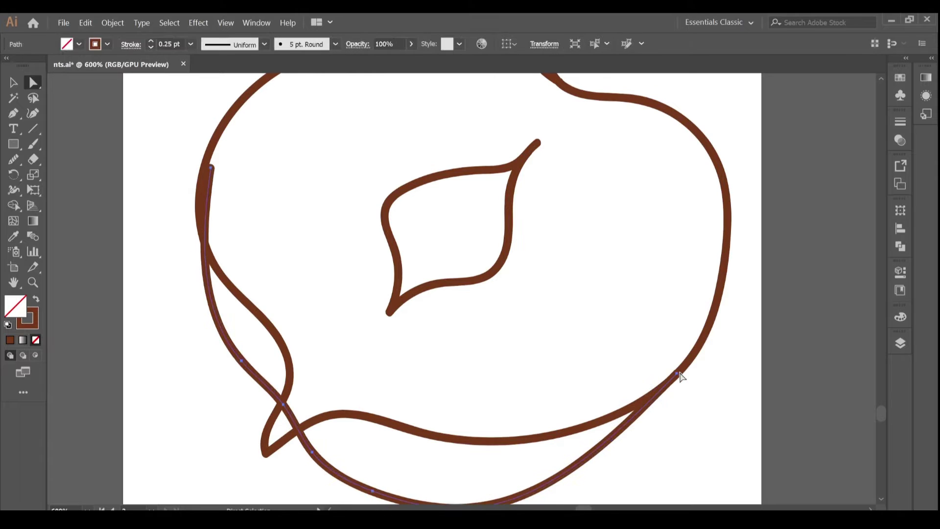
pyautogui.click(677, 376)
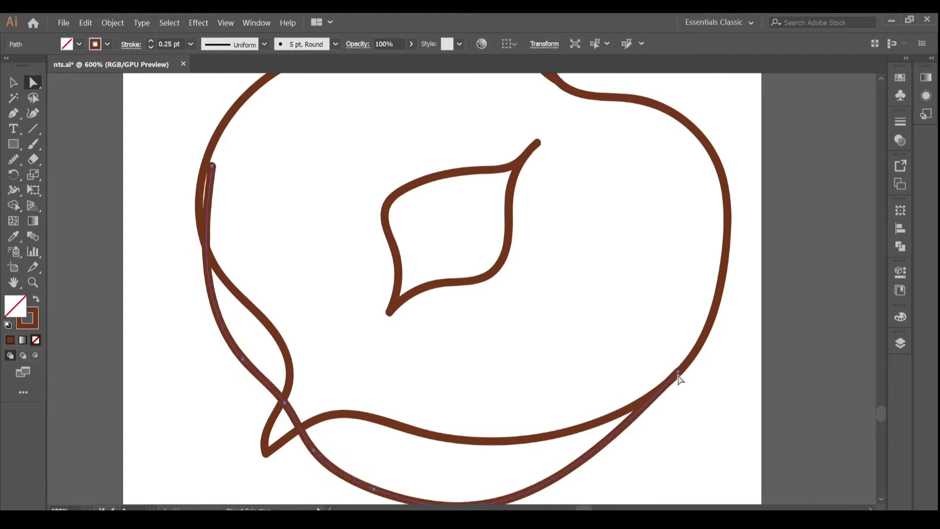
pyautogui.moveTo(217, 174); pyautogui.dragTo(209, 177)
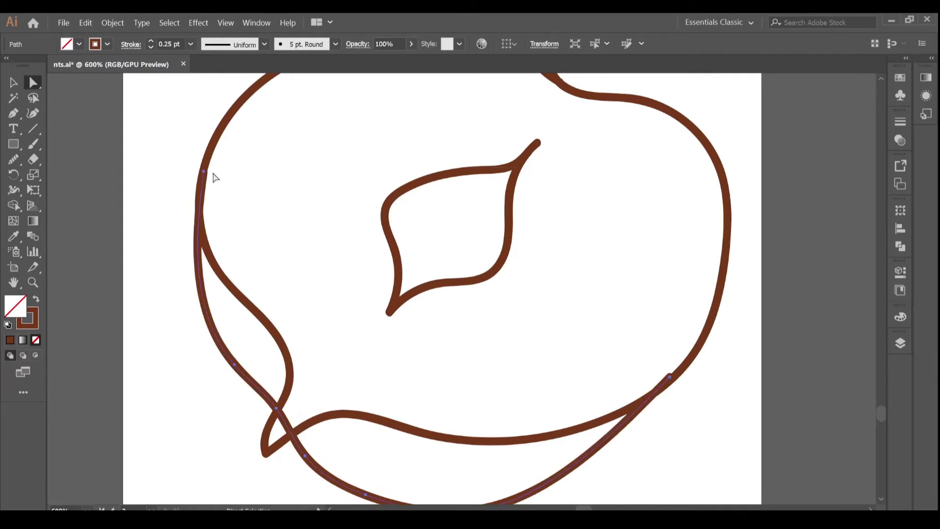
# Step: Try to erase the overlapping stroke end at the upper notch of the nut outline
pyautogui.scroll(-3, 416, 291)
pyautogui.press('n')
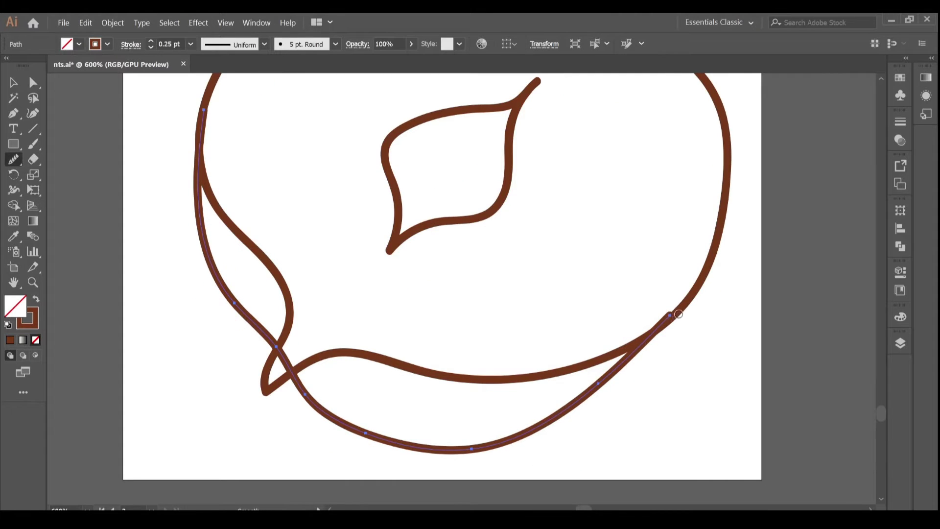
pyautogui.scroll(7, 647, 292)
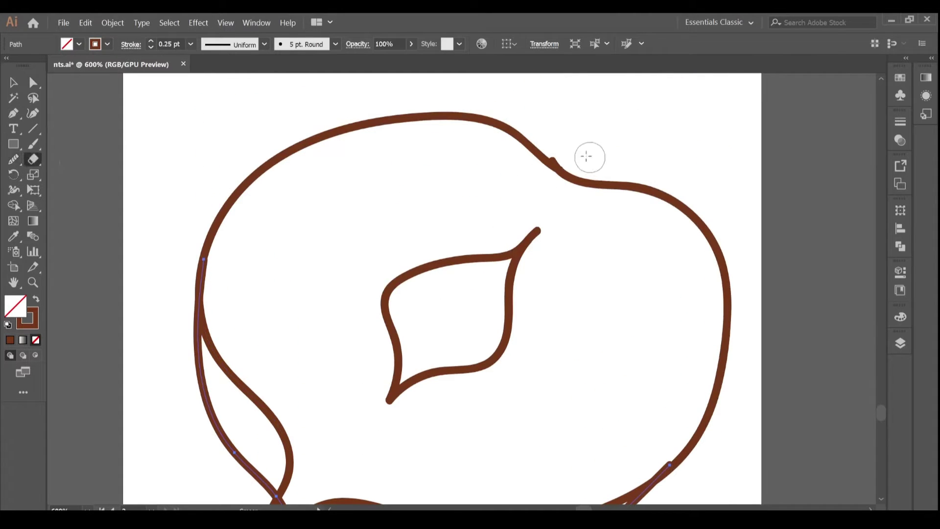
pyautogui.press('a')
pyautogui.click(593, 180)
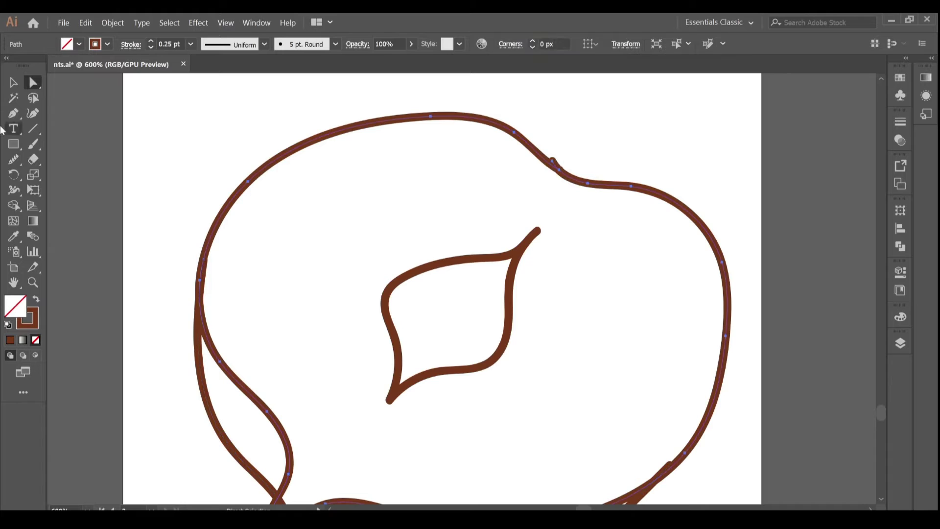
pyautogui.click(33, 159)
pyautogui.moveTo(560, 151); pyautogui.dragTo(549, 163)
pyautogui.hotkey('ctrl', 'z')
# Step: Delete the overlapping end segment at the upper notch of the nut's outer outline
pyautogui.click(33, 82)
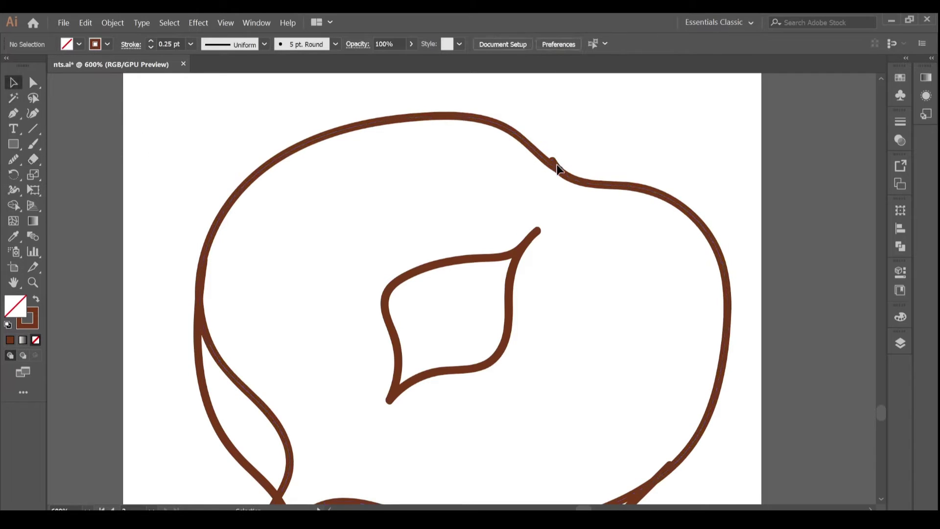
pyautogui.click(559, 167)
pyautogui.press('Delete')
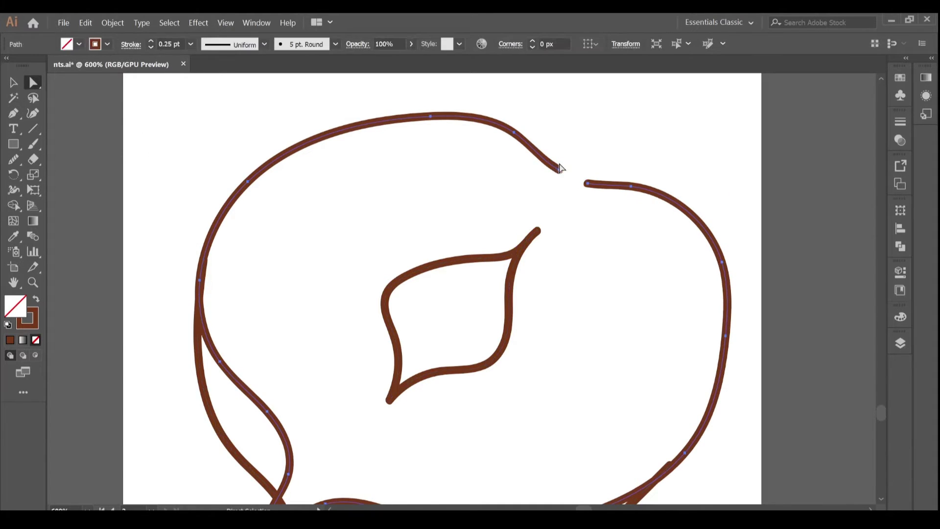
# Step: Nudge the lower shell curve so that its ends meet the outer outline more closely
pyautogui.scroll(-3, 642, 362)
pyautogui.scroll(-4, 712, 409)
pyautogui.click(710, 407)
pyautogui.scroll(3, 414, 298)
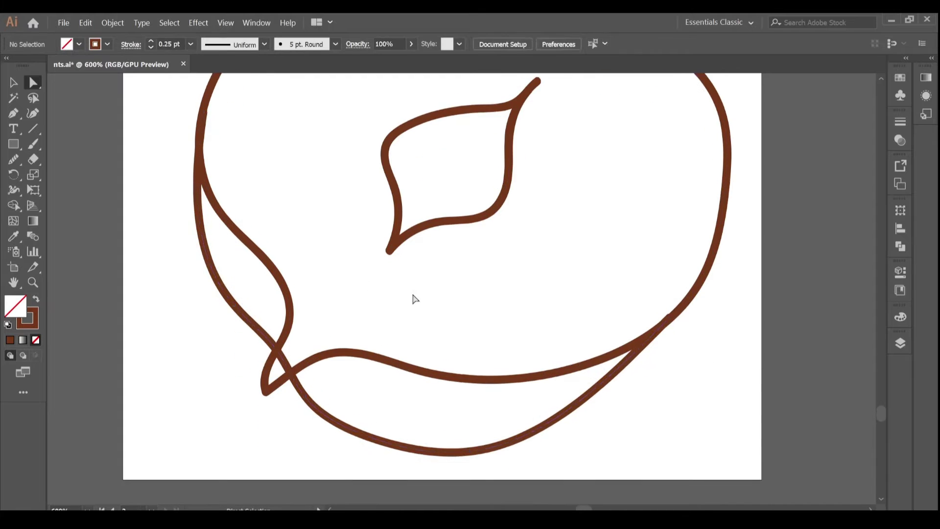
pyautogui.moveTo(204, 150); pyautogui.dragTo(201, 155)
pyautogui.click(338, 215)
pyautogui.scroll(-2, 439, 260)
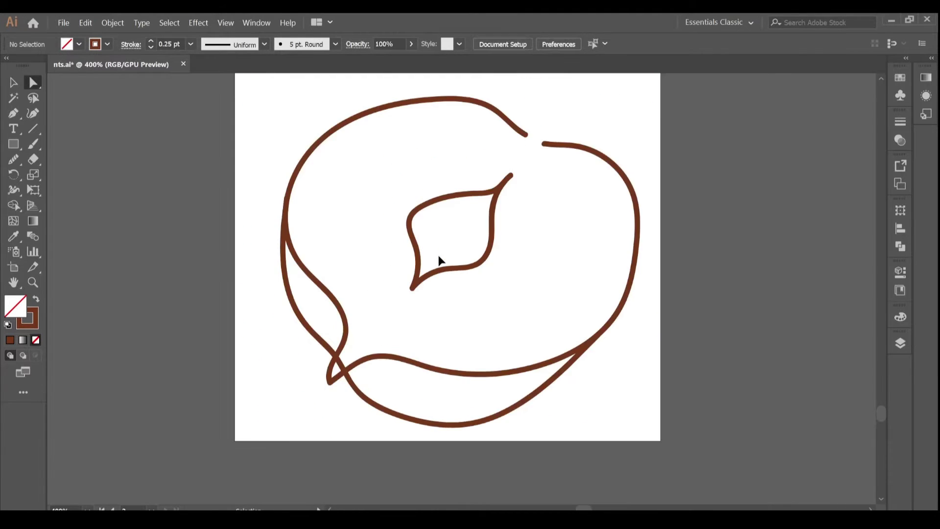
# Step: Close the gap at the upper notch of the outer outline with the Join tool
pyautogui.scroll(3, 440, 260)
pyautogui.scroll(4, 587, 196)
pyautogui.click(587, 163)
pyautogui.moveTo(13, 159); pyautogui.dragTo(74, 220)
pyautogui.moveTo(594, 168); pyautogui.dragTo(632, 185)
# Step: Adjust the anchor and curve handles at the lower shell curve's left end so it blends into the outer outline
pyautogui.scroll(-5, 720, 361)
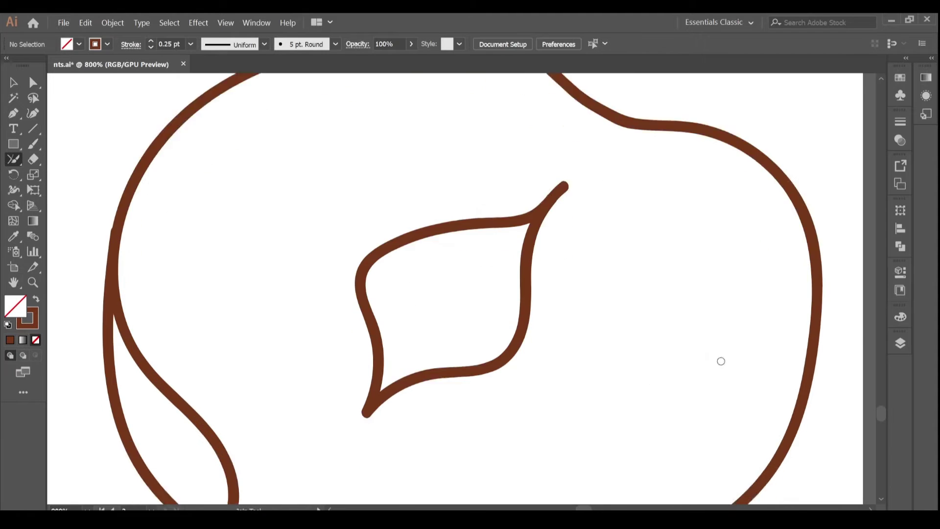
pyautogui.scroll(2, 205, 411)
pyautogui.press('a')
pyautogui.hotkey('ctrl', '-')
pyautogui.hotkey('ctrl', '-')
pyautogui.hotkey('ctrl', '-')
pyautogui.hotkey('ctrl', '=')
pyautogui.hotkey('ctrl', '=')
pyautogui.hotkey('ctrl', '=')
pyautogui.click(116, 158)
pyautogui.moveTo(103, 343); pyautogui.dragTo(98, 348)
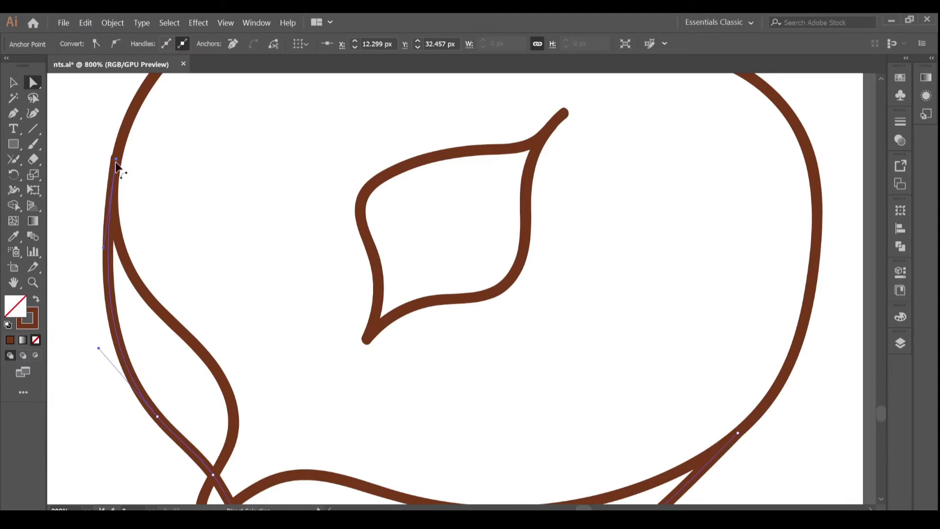
pyautogui.moveTo(115, 159); pyautogui.dragTo(116, 160)
pyautogui.moveTo(103, 248); pyautogui.dragTo(102, 257)
pyautogui.click(300, 244)
pyautogui.hotkey('ctrl', '-')
pyautogui.hotkey('ctrl', '-')
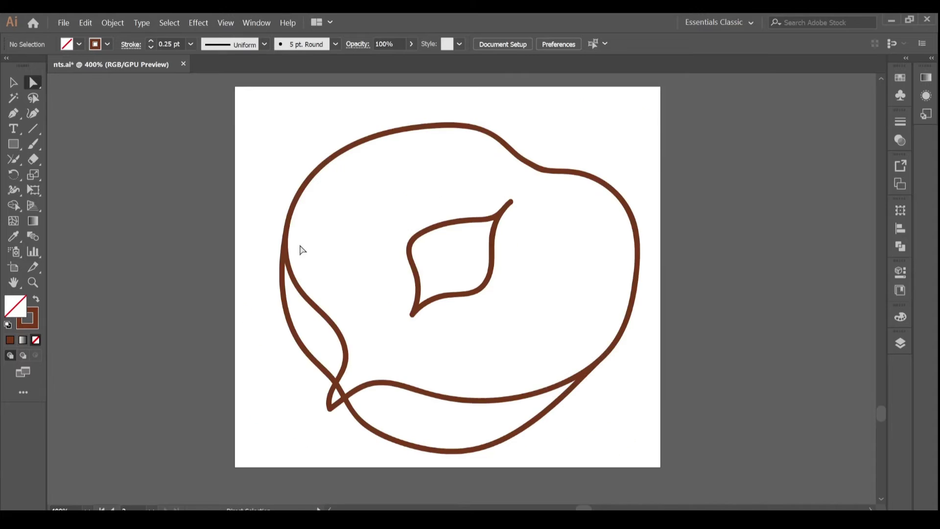
# Step: Recolour the strokes of all the nut outline paths to orange D67B3E
pyautogui.click(288, 226)
pyautogui.hotkey('ctrl', 'a')
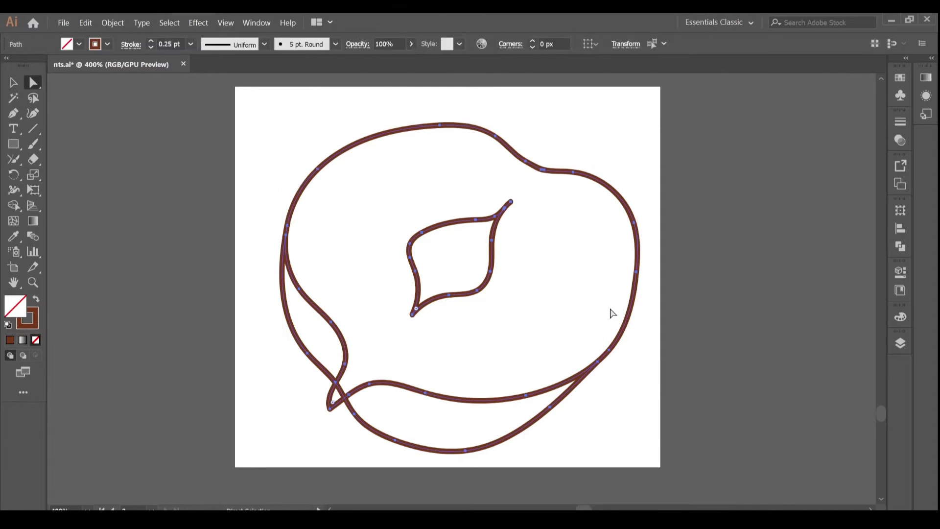
pyautogui.doubleClick(35, 321)
pyautogui.moveTo(753, 268); pyautogui.dragTo(725, 201)
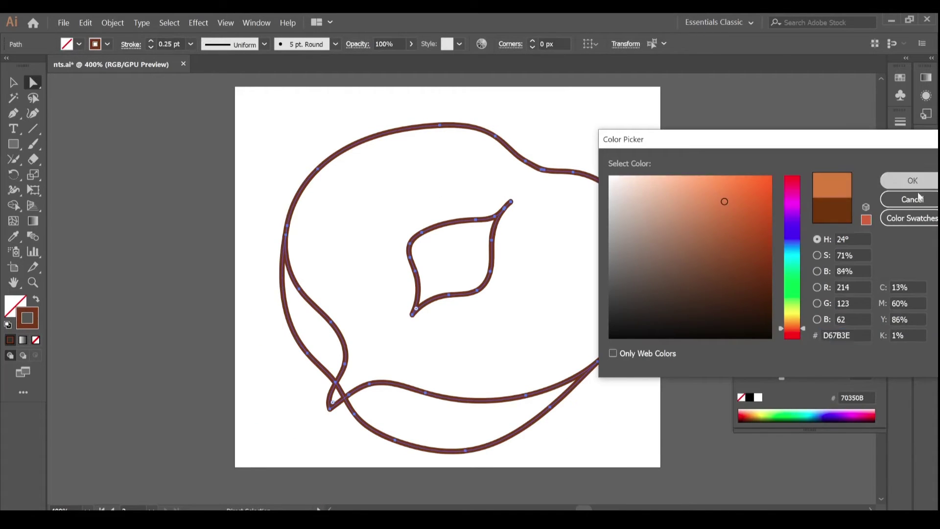
pyautogui.click(915, 183)
# Step: Delete the white artboard behind the nut outline
pyautogui.click(195, 162)
pyautogui.hotkey('shift', 'o')
pyautogui.press('Delete')
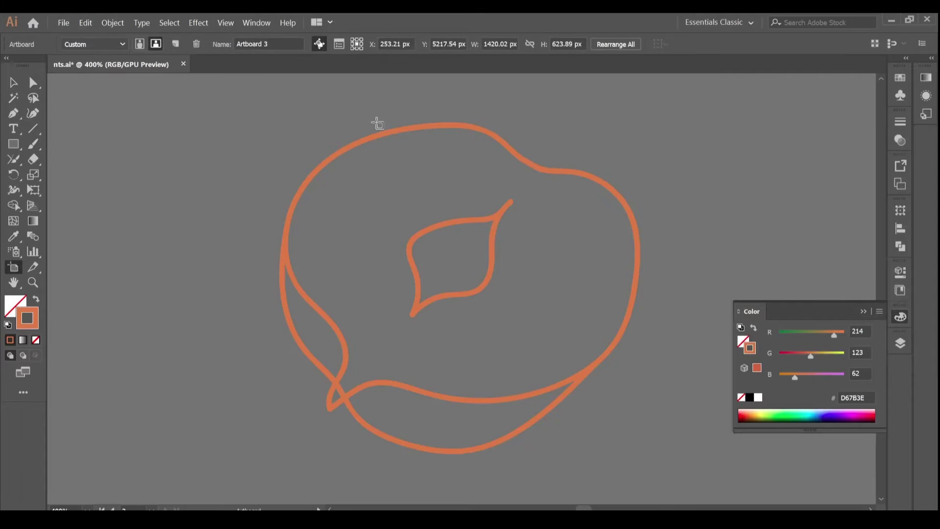
pyautogui.click(14, 83)
# Step: Set the stroke colour of the grouped nut outline to the soft tan D39E7A
pyautogui.hotkey('ctrl', '-')
pyautogui.hotkey('ctrl', '-')
pyautogui.hotkey('ctrl', '-')
pyautogui.hotkey('ctrl', '-')
pyautogui.hotkey('ctrl', '-')
pyautogui.hotkey('ctrl', '-')
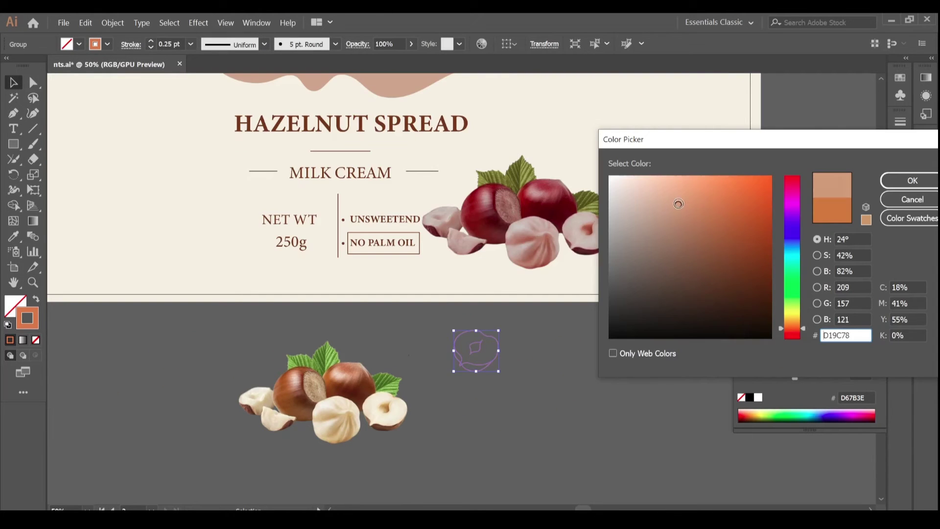
pyautogui.click(679, 204)
pyautogui.click(912, 180)
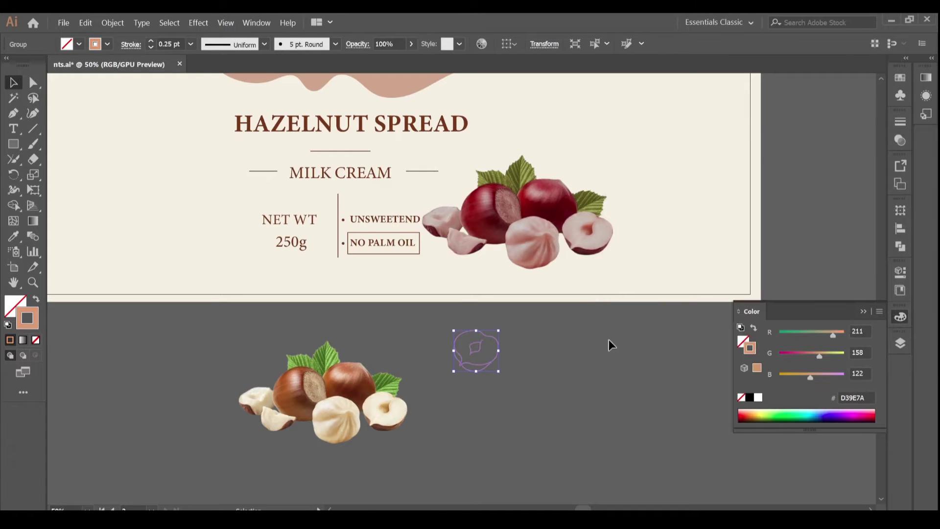
pyautogui.click(562, 356)
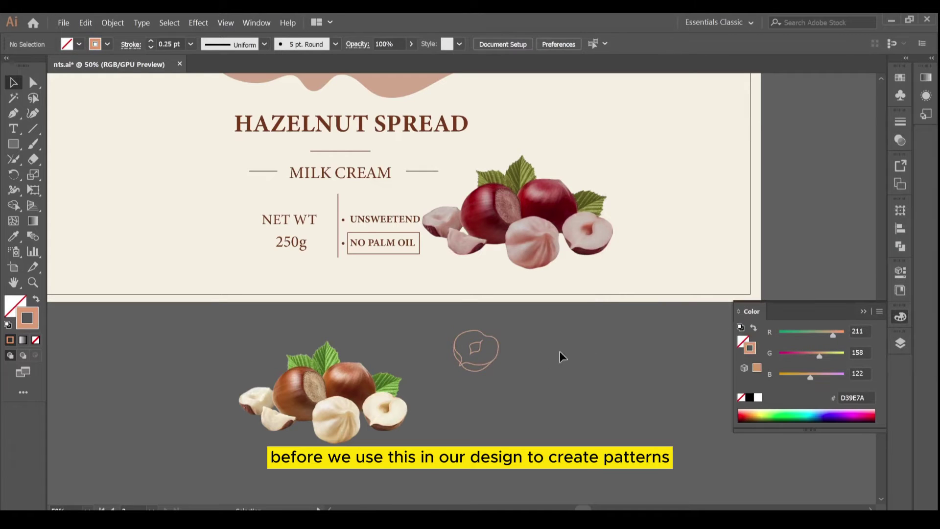
pyautogui.click(450, 366)
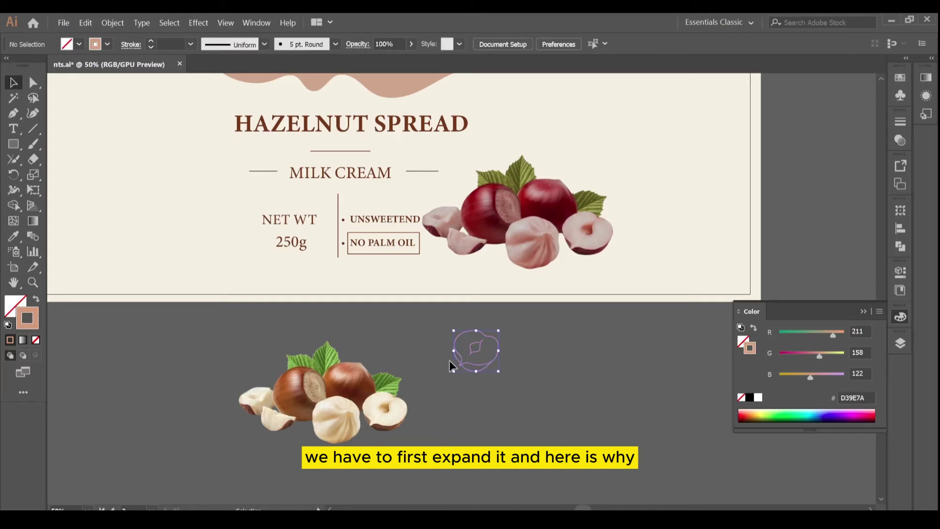
pyautogui.click(117, 23)
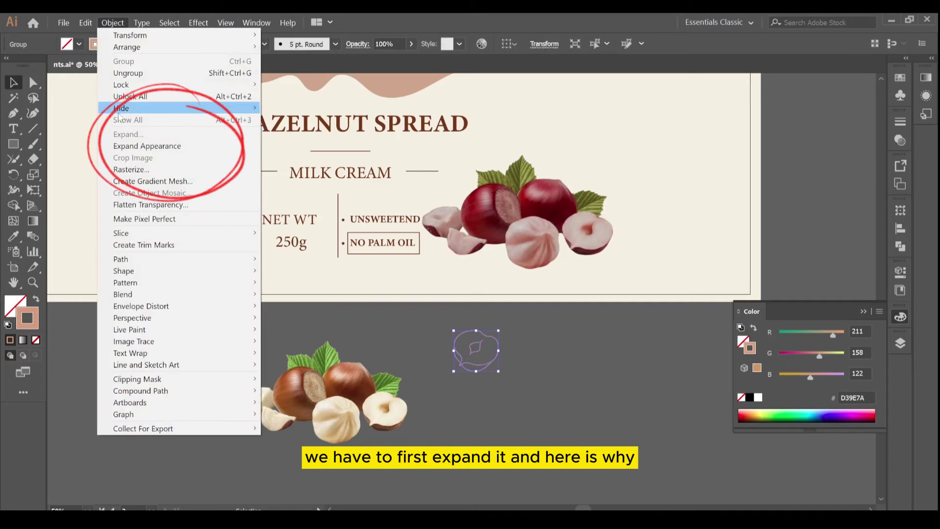
pyautogui.click(126, 146)
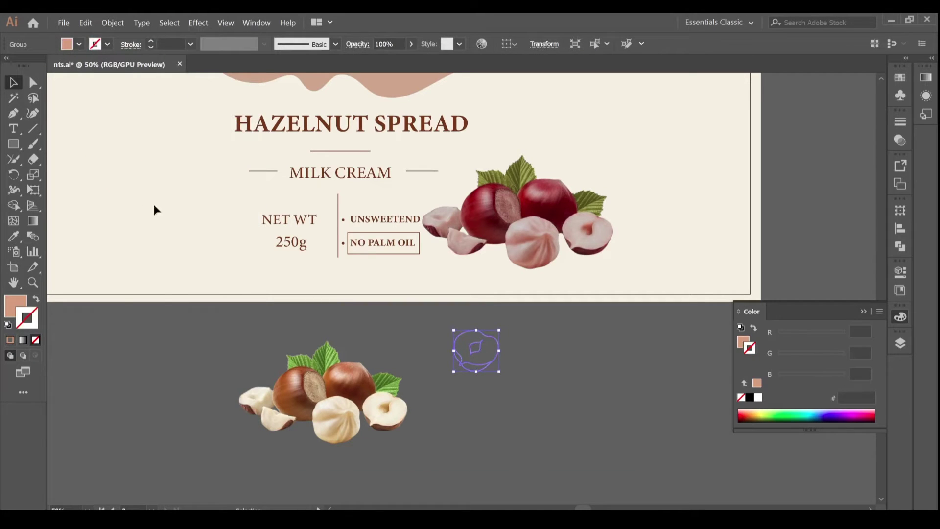
pyautogui.hotkey('shift', 'x')
# Step: Duplicate the unexpanded nut outline beside the original and scale the copy down to compare line thickness
pyautogui.hotkey('ctrl', '+')
pyautogui.hotkey('ctrl', '+')
pyautogui.hotkey('ctrl', '+')
pyautogui.hotkey('ctrl', '+')
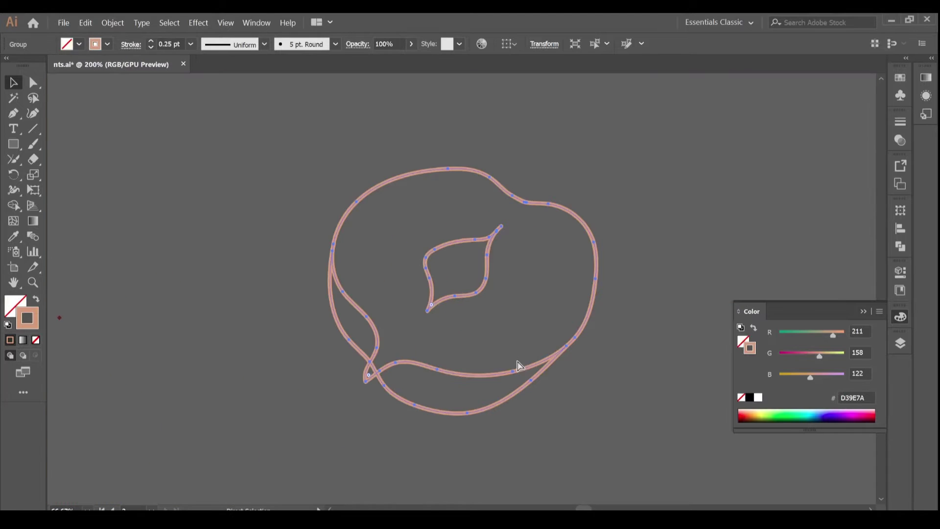
pyautogui.click(660, 454)
pyautogui.hotkey('ctrl', '-')
pyautogui.hotkey('ctrl', '-')
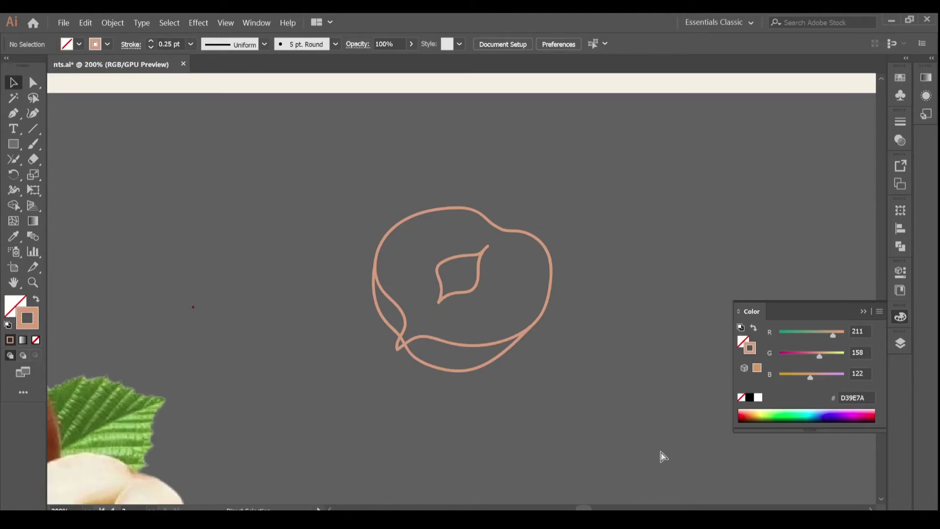
pyautogui.hotkey('ctrl', '-')
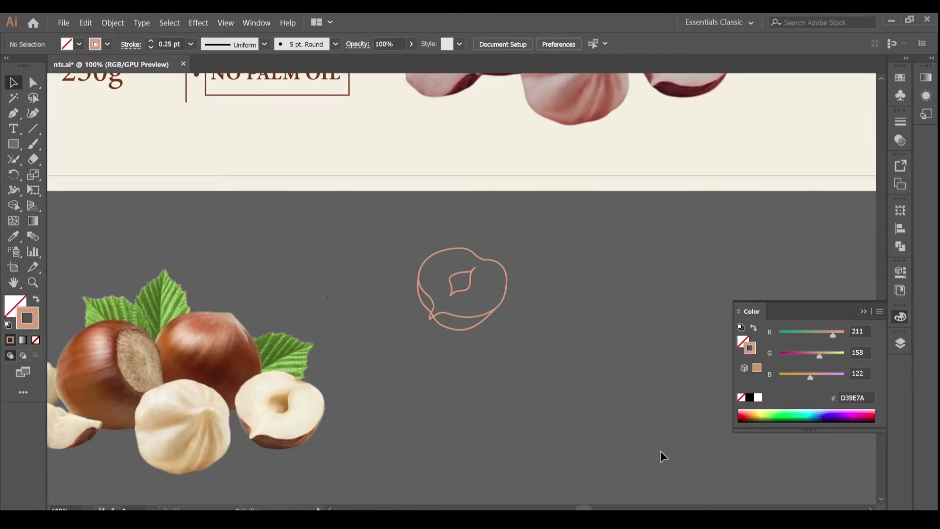
pyautogui.click(472, 289)
pyautogui.moveTo(547, 292); pyautogui.dragTo(605, 294)
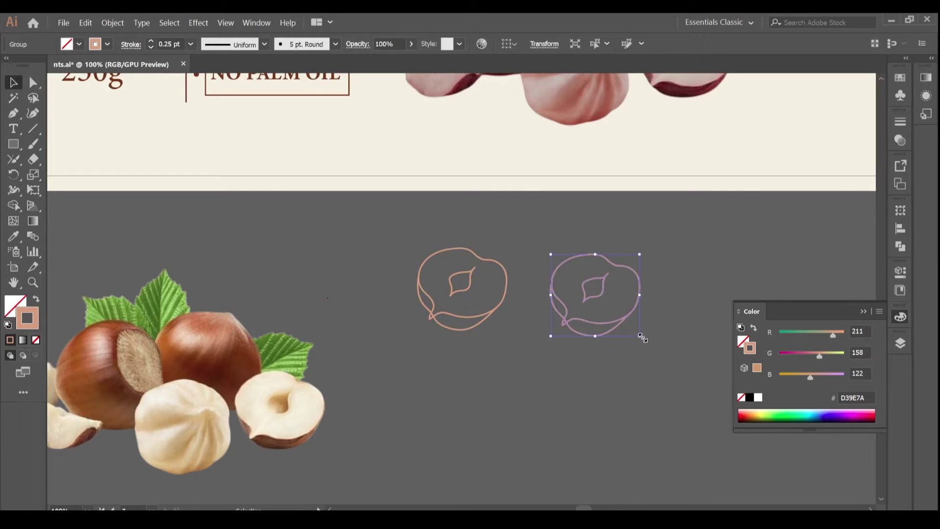
pyautogui.moveTo(641, 338); pyautogui.dragTo(589, 288)
pyautogui.click(608, 315)
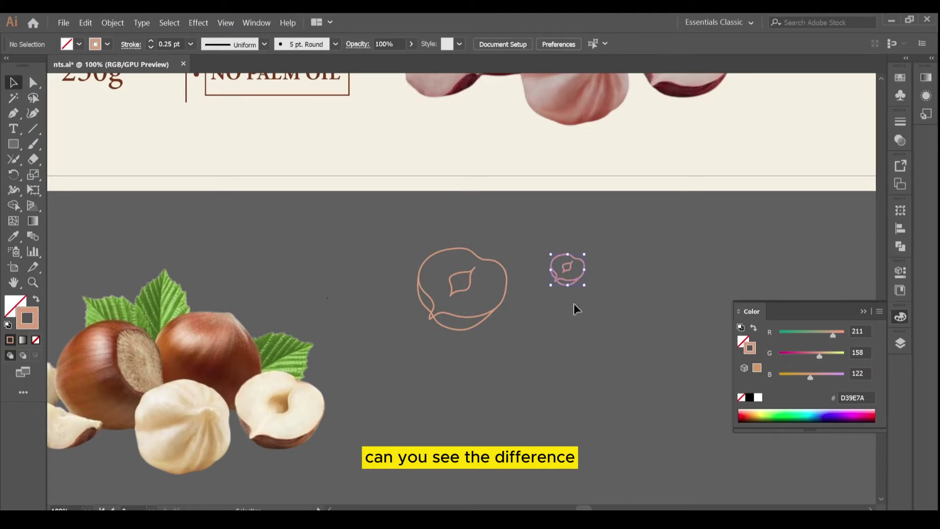
# Step: Shrink the nut copy further and place an even smaller duplicate beside it to compare their line thickness
pyautogui.hotkey('ctrl', '+')
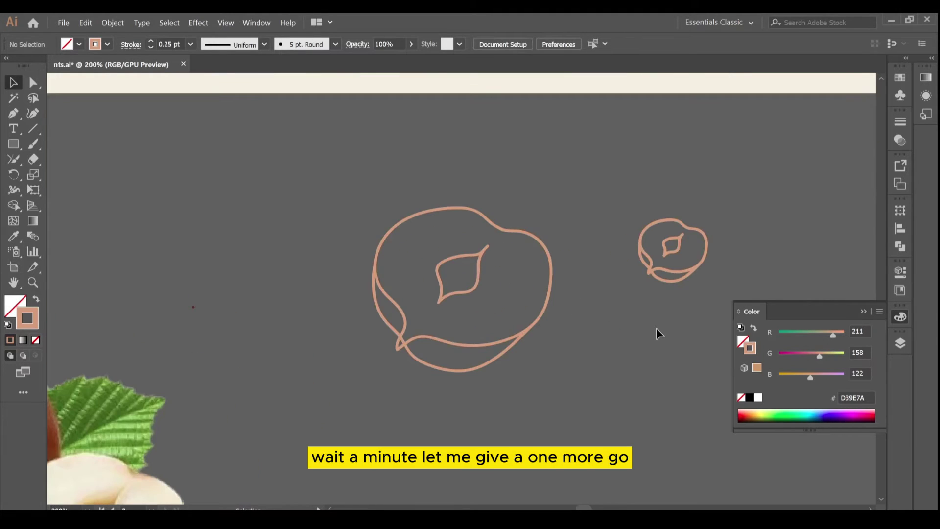
pyautogui.moveTo(622, 300)
pyautogui.mouseDown()
pyautogui.moveTo(610, 307)
pyautogui.moveTo(630, 297)
pyautogui.mouseUp()
pyautogui.click(652, 343)
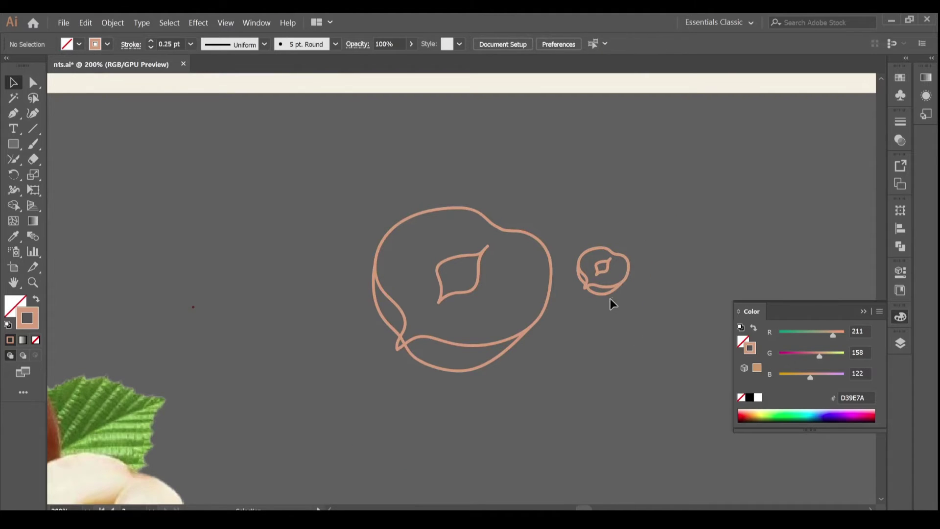
pyautogui.click(620, 288)
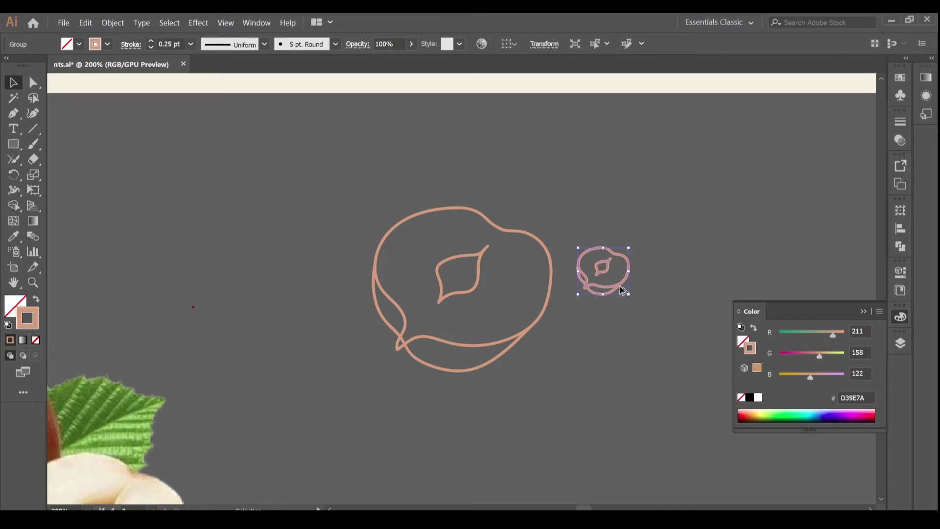
pyautogui.moveTo(690, 284)
pyautogui.mouseDown()
pyautogui.moveTo(695, 289)
pyautogui.moveTo(682, 274)
pyautogui.mouseUp()
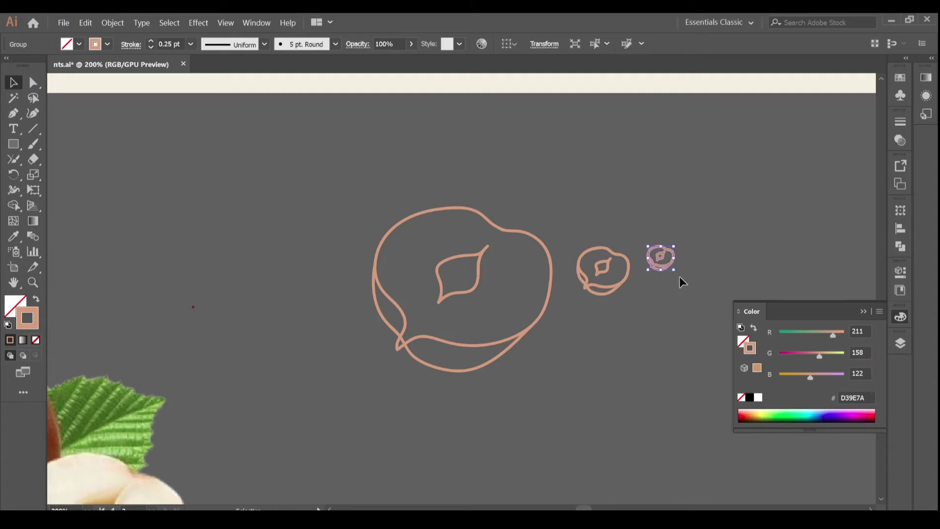
pyautogui.click(683, 281)
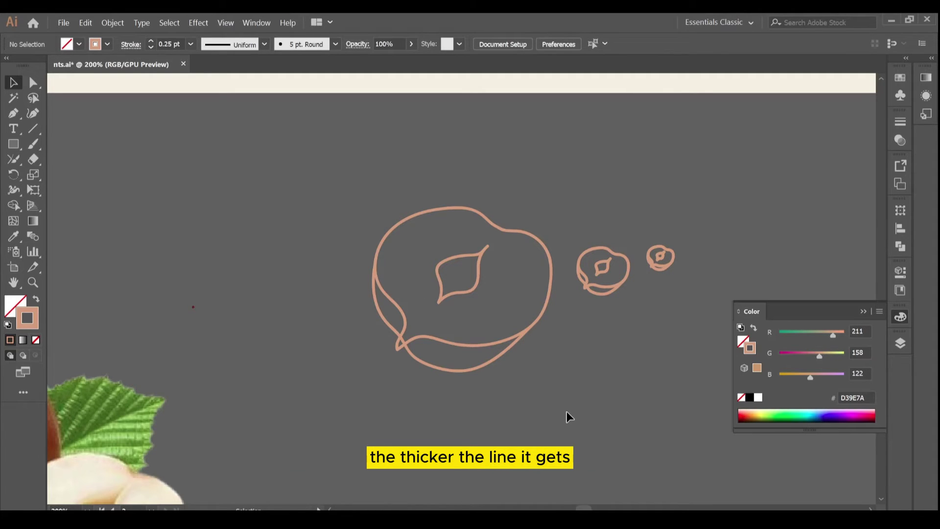
# Step: Undo the scaled test copies so only the original nut outline is left
pyautogui.hotkey('ctrl', 'z')
pyautogui.hotkey('ctrl', 'z')
pyautogui.hotkey('ctrl', 'z')
pyautogui.hotkey('ctrl', 'z')
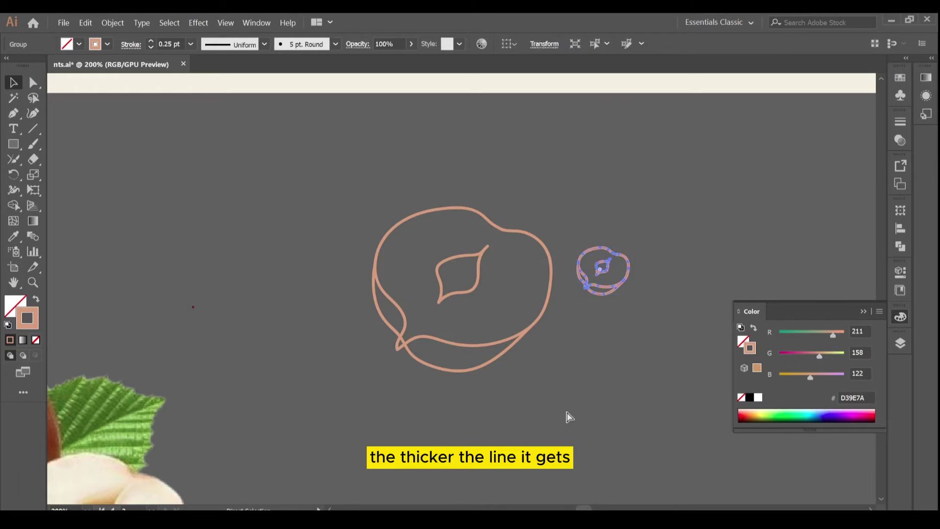
pyautogui.hotkey('ctrl', 'z')
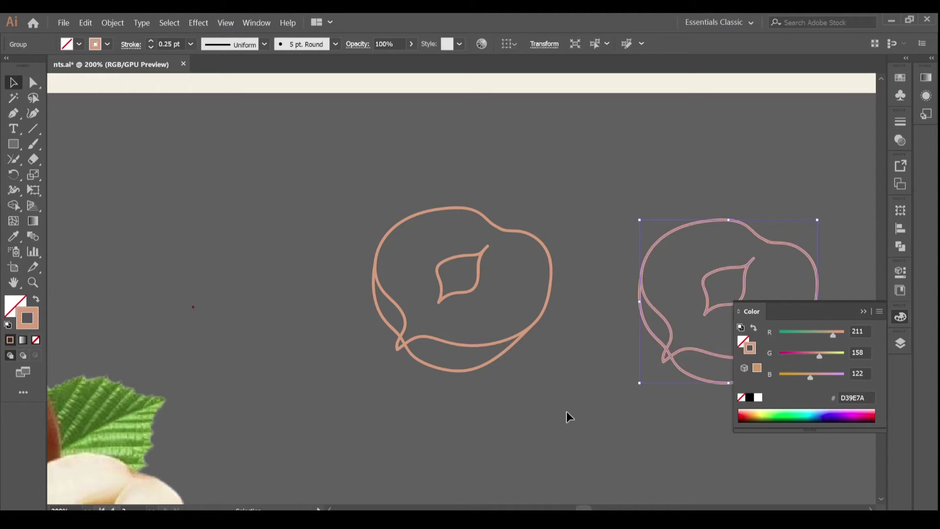
pyautogui.hotkey('ctrl', 'z')
# Step: Expand the appearance of the nut outline group to turn its strokes into filled shapes
pyautogui.hotkey('ctrl', '-')
pyautogui.hotkey('ctrl', '-')
pyautogui.hotkey('ctrl', '-')
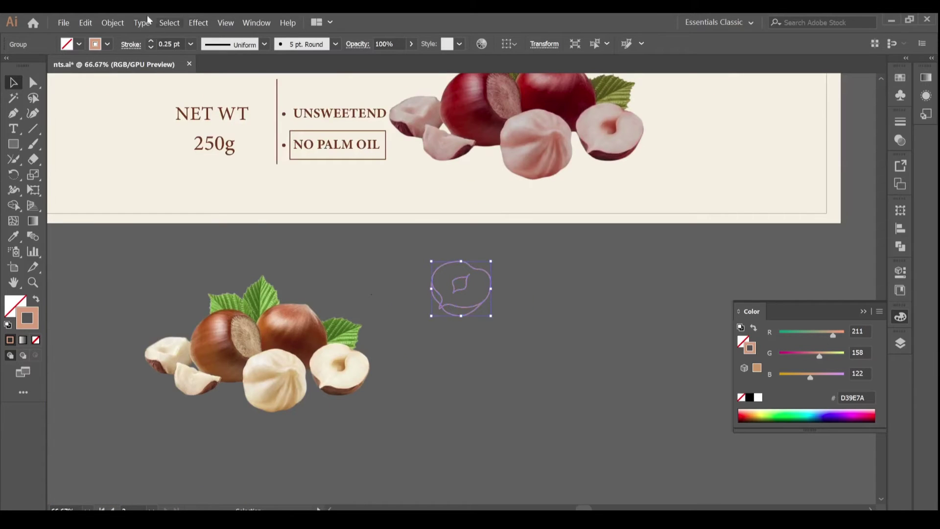
pyautogui.click(116, 22)
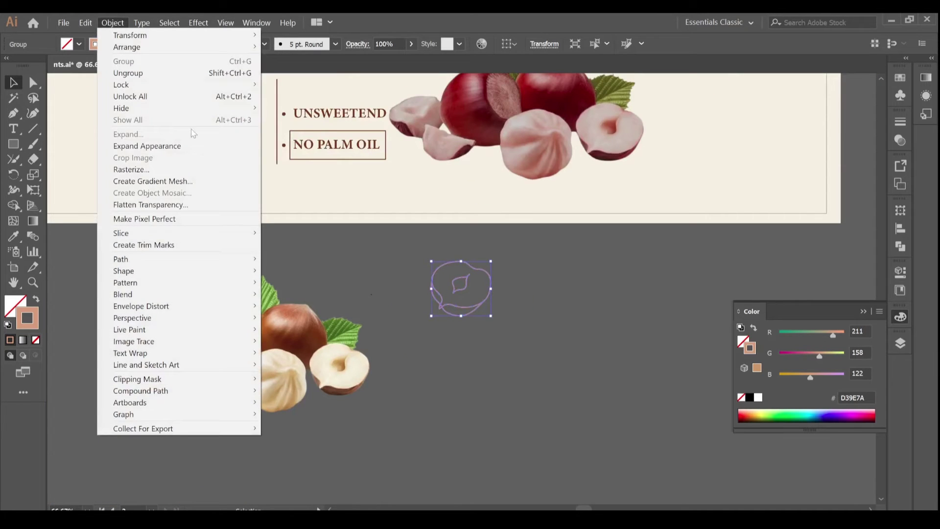
pyautogui.click(194, 146)
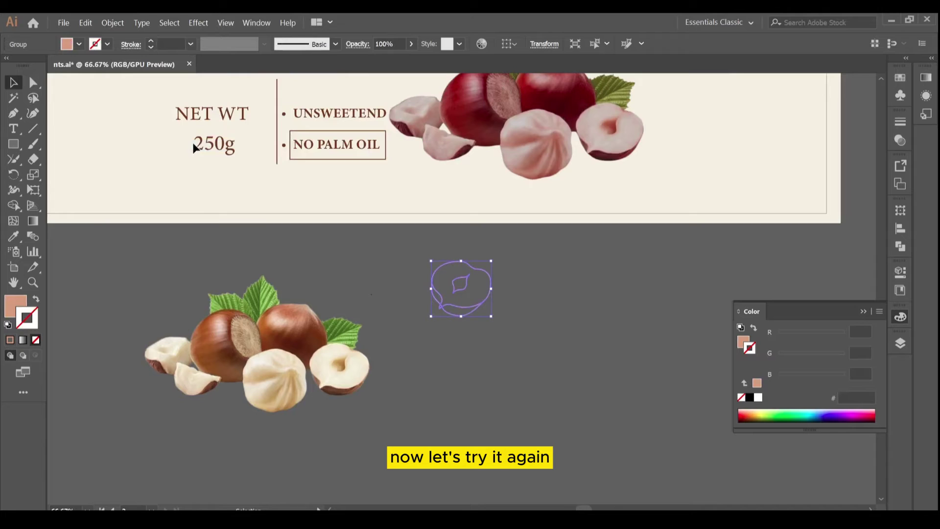
pyautogui.click(487, 361)
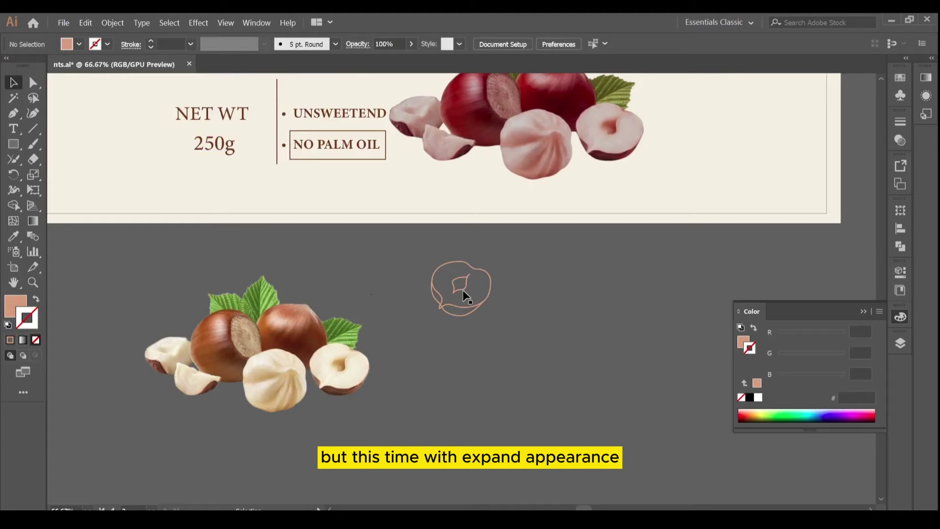
# Step: Duplicate the expanded nut outline beside the original, scale the copy down and move it closer to the original
pyautogui.click(464, 296)
pyautogui.moveTo(464, 296); pyautogui.dragTo(550, 295)
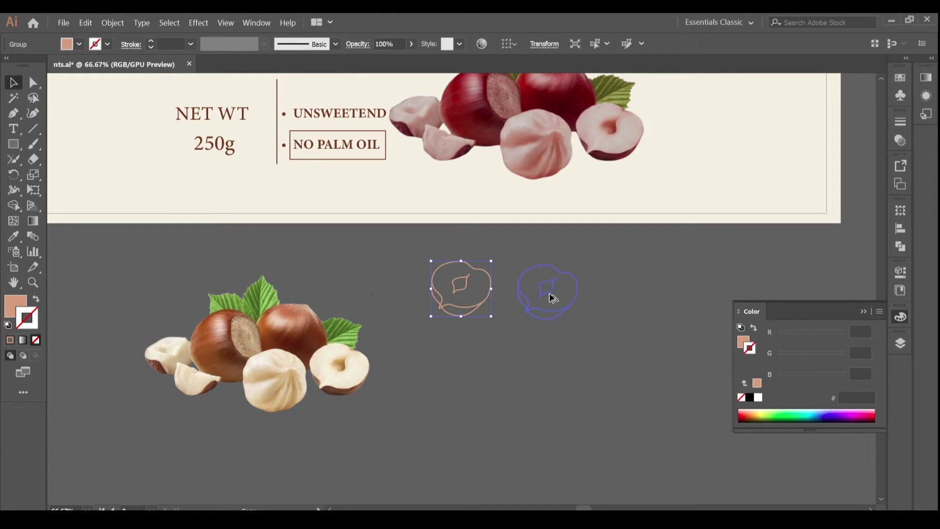
pyautogui.click(604, 355)
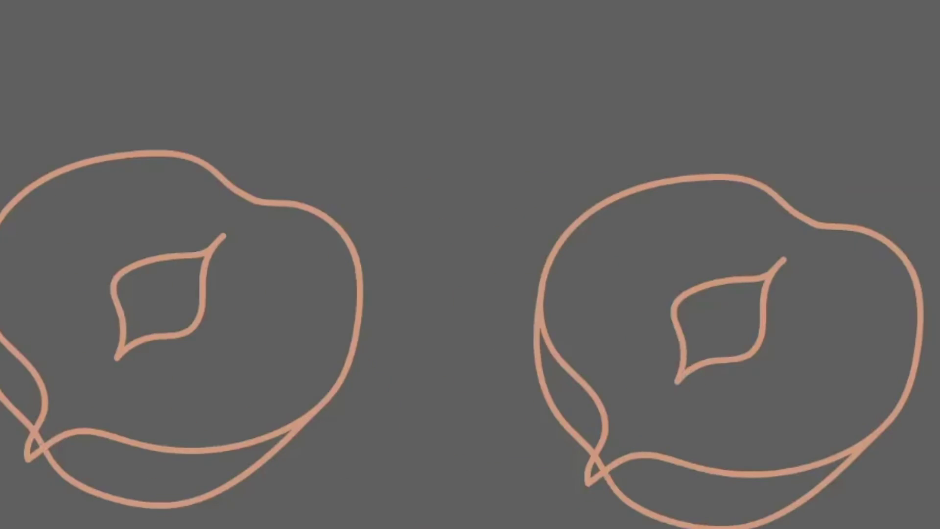
pyautogui.click(903, 469)
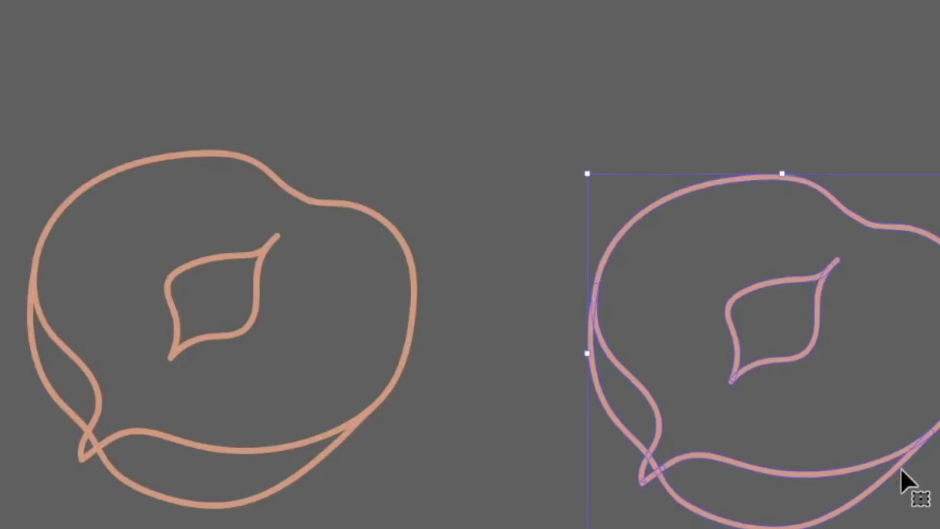
pyautogui.moveTo(931, 519); pyautogui.dragTo(702, 261)
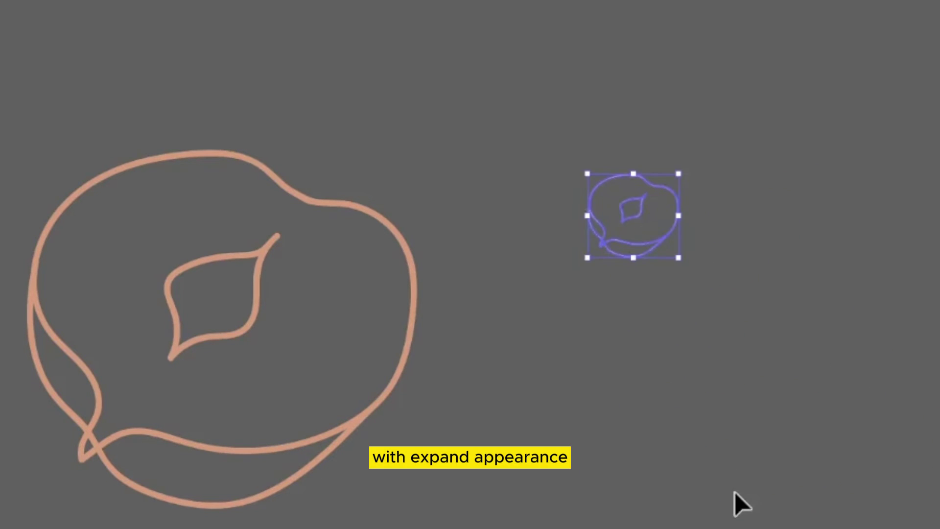
pyautogui.click(768, 450)
pyautogui.click(655, 246)
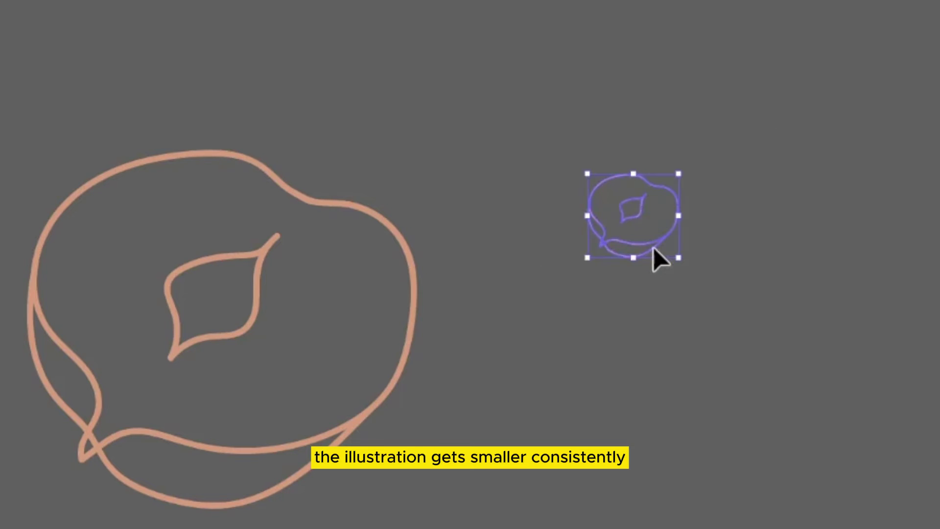
pyautogui.moveTo(654, 243); pyautogui.dragTo(546, 309)
pyautogui.click(625, 424)
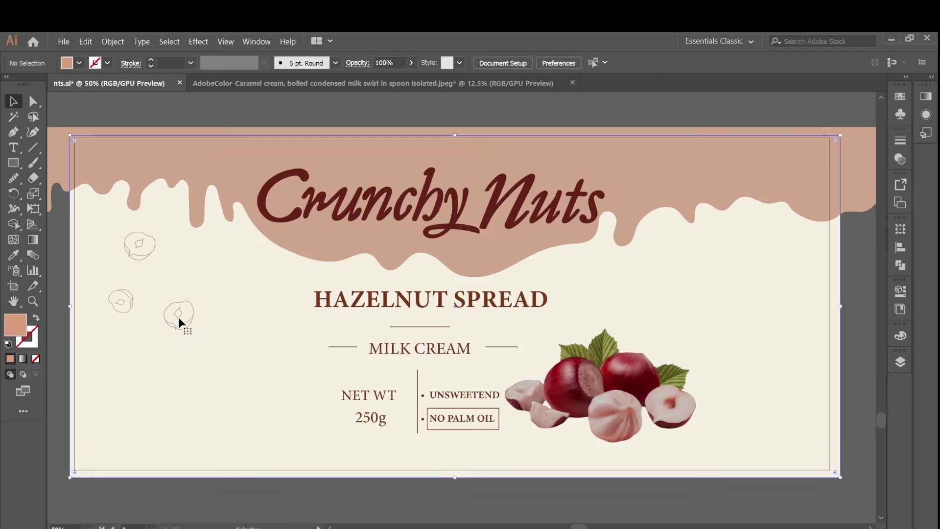
# Step: Scatter five more nut outline copies, varied in size and rotation, around the first three on the label's left side
pyautogui.moveTo(179, 319)
pyautogui.mouseDown()
pyautogui.moveTo(171, 369)
pyautogui.moveTo(196, 350)
pyautogui.mouseUp()
pyautogui.moveTo(183, 354)
pyautogui.mouseDown()
pyautogui.moveTo(116, 359)
pyautogui.moveTo(176, 366)
pyautogui.moveTo(181, 395)
pyautogui.moveTo(220, 305)
pyautogui.moveTo(255, 321)
pyautogui.mouseUp()
pyautogui.click(196, 397)
pyautogui.click(136, 333)
pyautogui.moveTo(271, 339)
pyautogui.mouseDown()
pyautogui.moveTo(249, 318)
pyautogui.moveTo(169, 281)
pyautogui.moveTo(155, 345)
pyautogui.moveTo(130, 330)
pyautogui.mouseUp()
pyautogui.click(171, 285)
pyautogui.click(287, 392)
pyautogui.doubleClick(187, 375)
pyautogui.press('Escape')
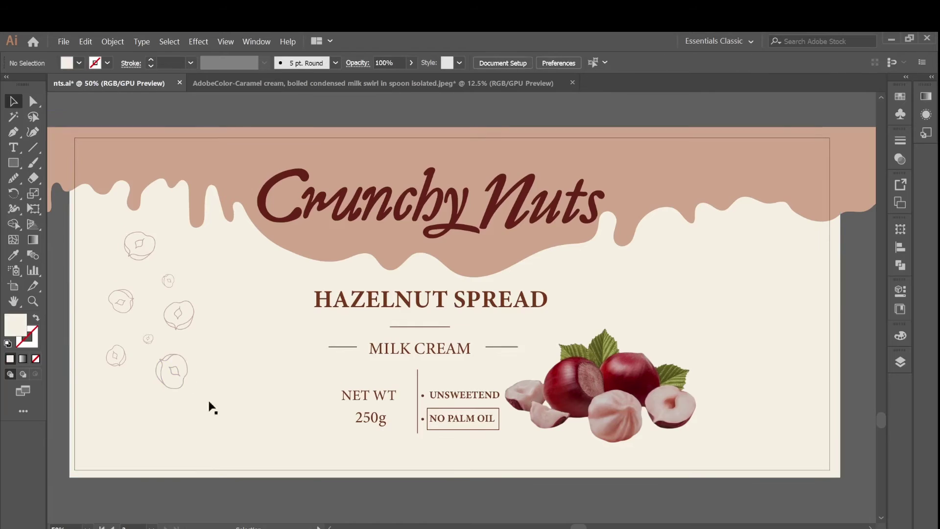
pyautogui.moveTo(184, 379)
pyautogui.mouseDown()
pyautogui.moveTo(240, 368)
pyautogui.moveTo(204, 346)
pyautogui.mouseUp()
pyautogui.moveTo(220, 360)
pyautogui.mouseDown()
pyautogui.moveTo(207, 339)
pyautogui.moveTo(133, 386)
pyautogui.mouseUp()
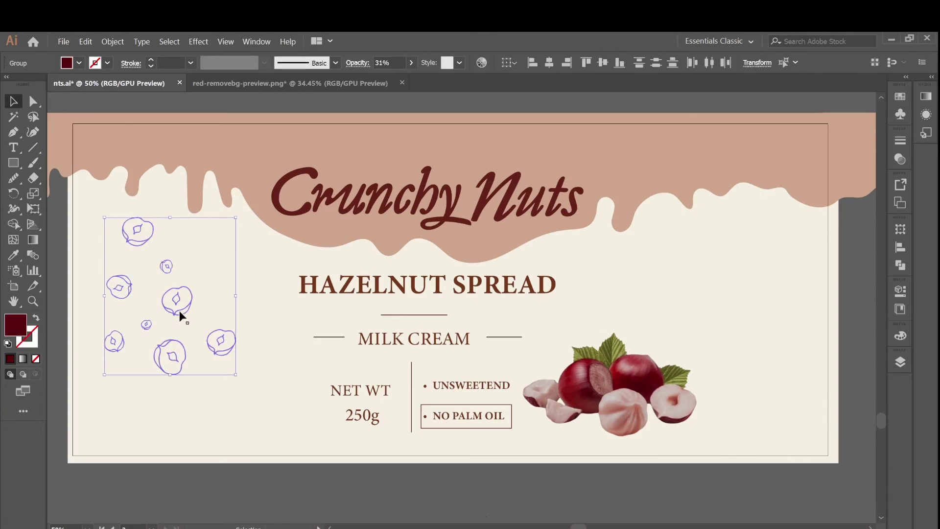
# Step: Duplicate the left nut cluster twice, onto the lower-right and upper-right areas of the label
pyautogui.moveTo(180, 315); pyautogui.dragTo(821, 407)
pyautogui.hotkey('ctrl', 'shift', 'a')
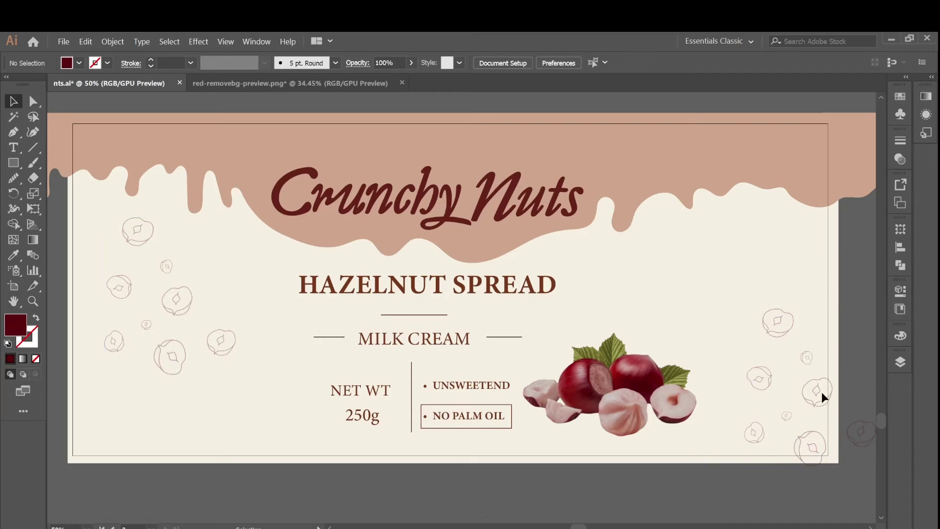
pyautogui.click(232, 351)
pyautogui.moveTo(185, 314); pyautogui.dragTo(748, 251)
# Step: Rearrange the nut outlines of the upper-right cluster into a looser scatter on the label's cream area
pyautogui.moveTo(805, 317); pyautogui.dragTo(840, 230)
pyautogui.moveTo(749, 238); pyautogui.dragTo(780, 208)
pyautogui.moveTo(805, 254); pyautogui.dragTo(796, 263)
pyautogui.moveTo(840, 304); pyautogui.dragTo(855, 208)
pyautogui.click(805, 220)
pyautogui.click(858, 283)
# Step: Delete the nut outline lying on the upper-right drip and move the neighbouring one down onto the cream area
pyautogui.click(778, 171)
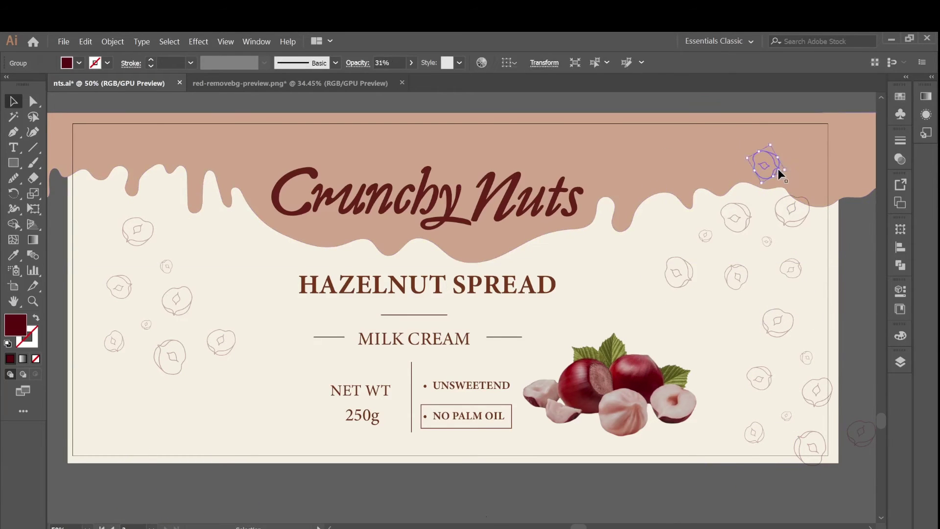
pyautogui.press('Delete')
pyautogui.click(33, 178)
pyautogui.hotkey('ctrl', 'z')
pyautogui.moveTo(799, 195)
pyautogui.mouseDown()
pyautogui.moveTo(809, 201)
pyautogui.moveTo(801, 218)
pyautogui.mouseUp()
pyautogui.click(13, 101)
pyautogui.click(872, 308)
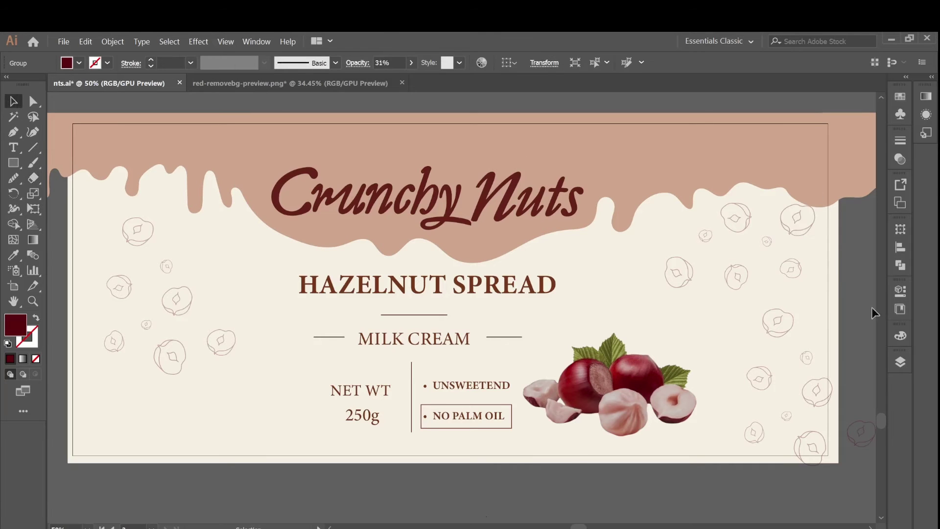
# Step: Duplicate the left nut cluster downward and spread some of the copies over the label's lower-left corner
pyautogui.moveTo(234, 384); pyautogui.dragTo(110, 225)
pyautogui.moveTo(182, 313); pyautogui.dragTo(230, 405)
pyautogui.moveTo(289, 471); pyautogui.dragTo(303, 318)
pyautogui.moveTo(231, 388); pyautogui.dragTo(166, 425)
pyautogui.moveTo(238, 359); pyautogui.dragTo(235, 508)
pyautogui.moveTo(173, 447); pyautogui.dragTo(254, 470)
pyautogui.scroll(-3, 206, 453)
pyautogui.moveTo(231, 398); pyautogui.dragTo(169, 424)
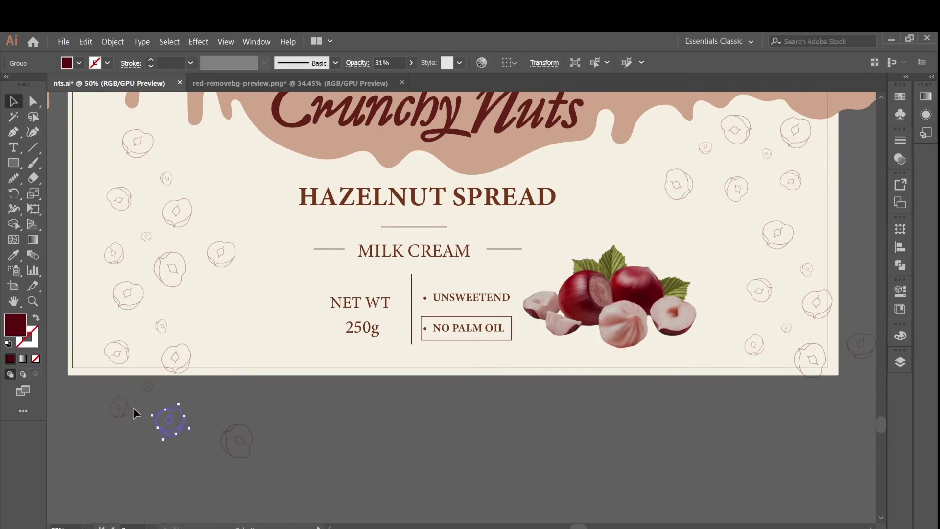
# Step: Move the nut copies remaining below the label into the empty gaps of the left-side pattern
pyautogui.moveTo(118, 410); pyautogui.dragTo(208, 322)
pyautogui.moveTo(149, 388); pyautogui.dragTo(233, 356)
pyautogui.click(297, 436)
pyautogui.scroll(1, 274, 460)
pyautogui.moveTo(242, 476); pyautogui.dragTo(232, 206)
pyautogui.moveTo(176, 463); pyautogui.dragTo(272, 344)
pyautogui.click(445, 495)
pyautogui.hotkey('ctrl', '-')
pyautogui.hotkey('ctrl', '=')
pyautogui.hotkey('ctrl', '-')
pyautogui.hotkey('ctrl', '=')
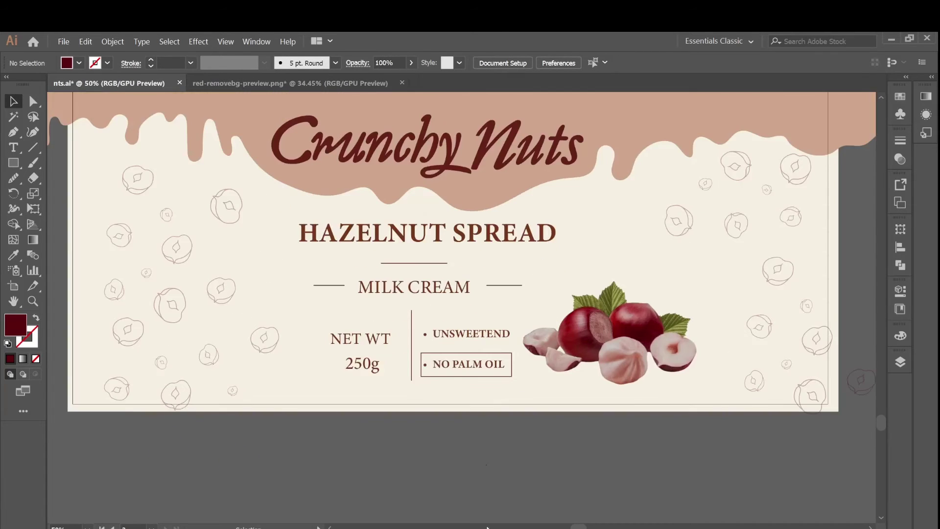
# Step: Shift the whole left-side nut pattern closer to the label's left edge
pyautogui.scroll(2, 829, 266)
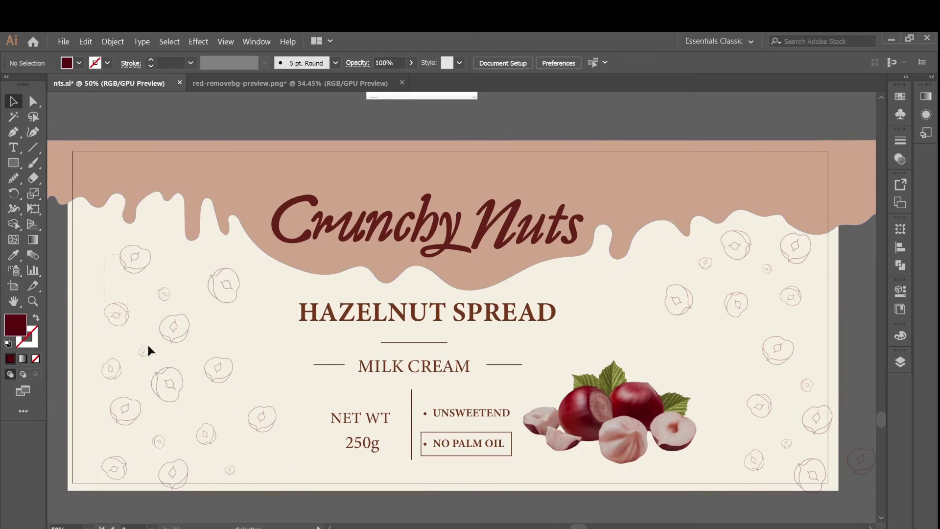
pyautogui.hotkey('shift', 'Left')
pyautogui.hotkey('shift', 'Left')
pyautogui.hotkey('shift', 'Left')
pyautogui.hotkey('shift', 'Left')
pyautogui.hotkey('shift', 'Left')
pyautogui.moveTo(148, 351); pyautogui.dragTo(294, 519)
pyautogui.click(159, 401)
pyautogui.click(141, 472)
pyautogui.hotkey('ctrl', 'z')
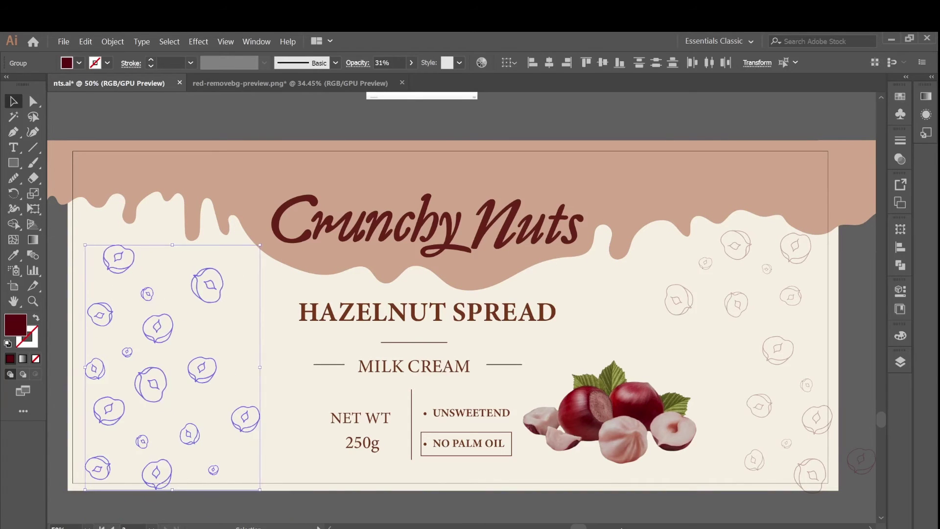
pyautogui.hotkey('shift', 'Left')
pyautogui.hotkey('shift', 'Left')
pyautogui.click(816, 273)
# Step: Recolour the Crunchy Nuts logo with the label background's cream colour
pyautogui.hotkey('ctrl', '-')
pyautogui.hotkey('ctrl', '-')
pyautogui.hotkey('ctrl', '-')
pyautogui.hotkey('ctrl', '=')
pyautogui.hotkey('ctrl', '=')
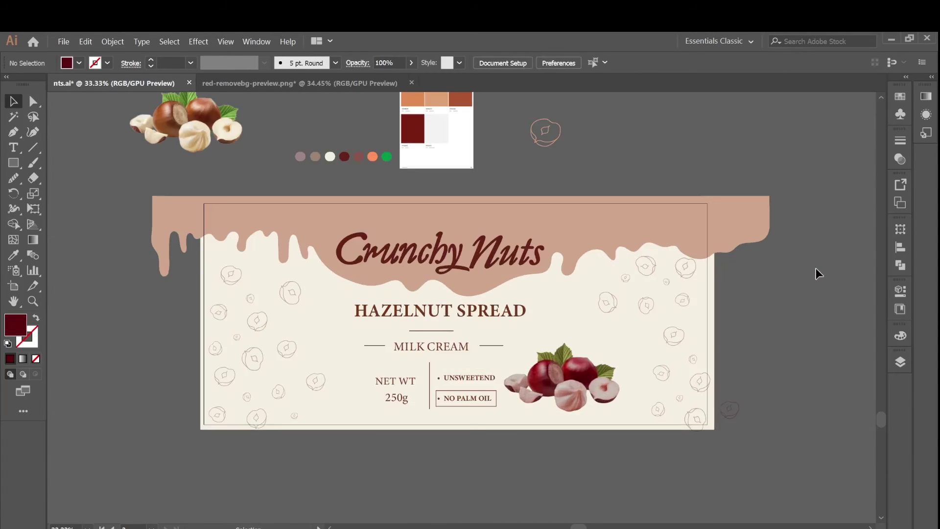
pyautogui.click(619, 221)
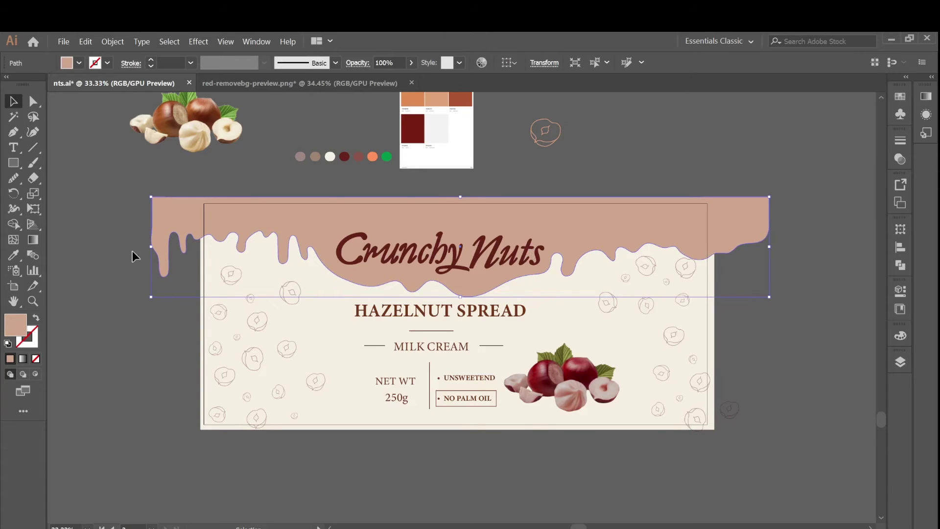
pyautogui.press('i')
pyautogui.scroll(1, 456, 148)
pyautogui.press('v')
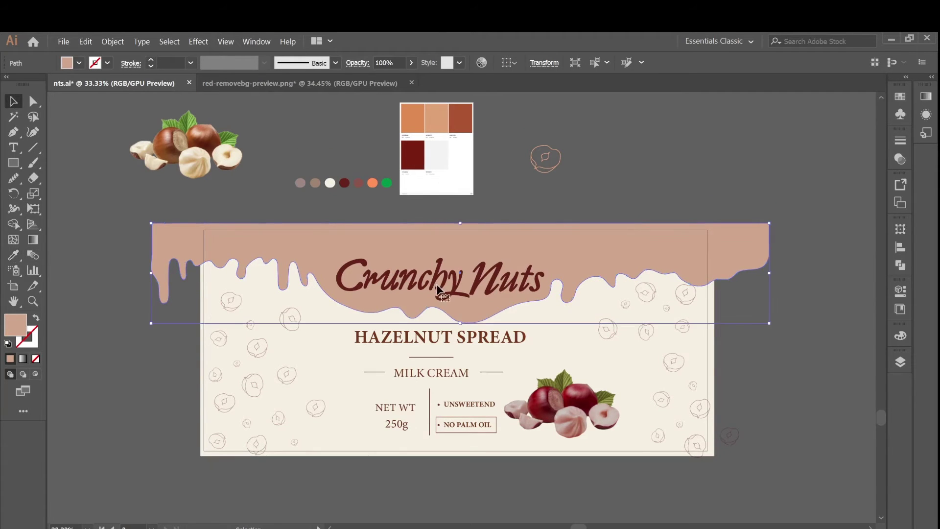
pyautogui.click(436, 278)
pyautogui.click(15, 258)
pyautogui.click(311, 285)
# Step: Fill the dripping top shape with the palette's dark red and preview the label in Trim View
pyautogui.press('v')
pyautogui.click(315, 273)
pyautogui.press('i')
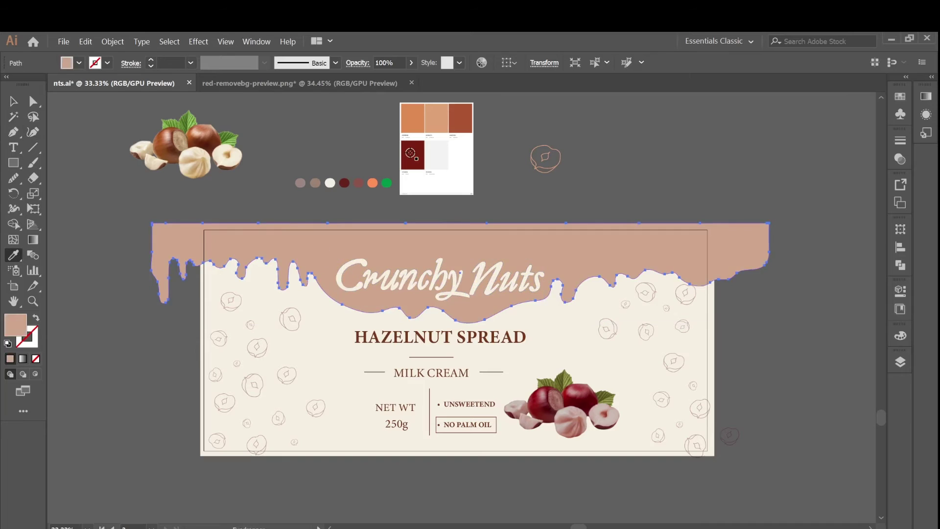
pyautogui.click(412, 154)
pyautogui.press('v')
pyautogui.click(828, 216)
pyautogui.click(220, 45)
pyautogui.click(246, 104)
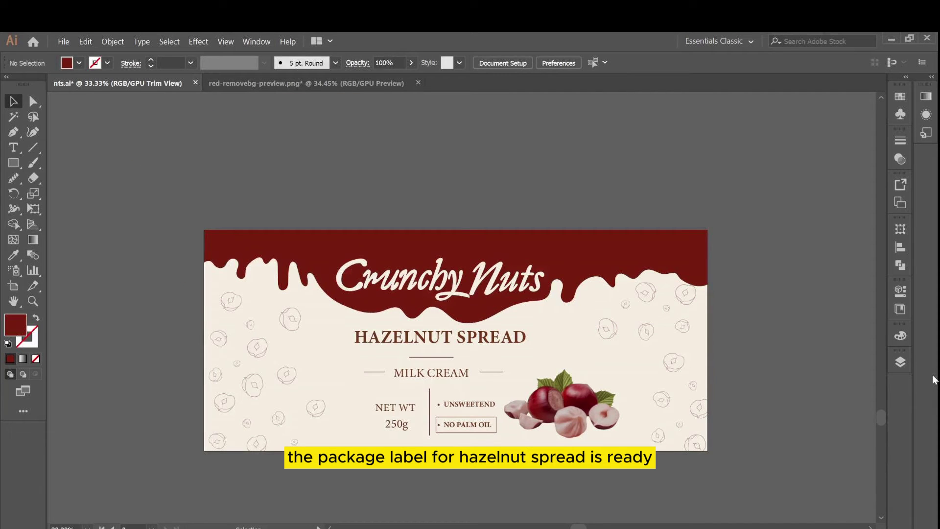
# Step: Recolour the drip of the second label with the rust-brown swatch from the palette image
pyautogui.scroll(-1, 852, 310)
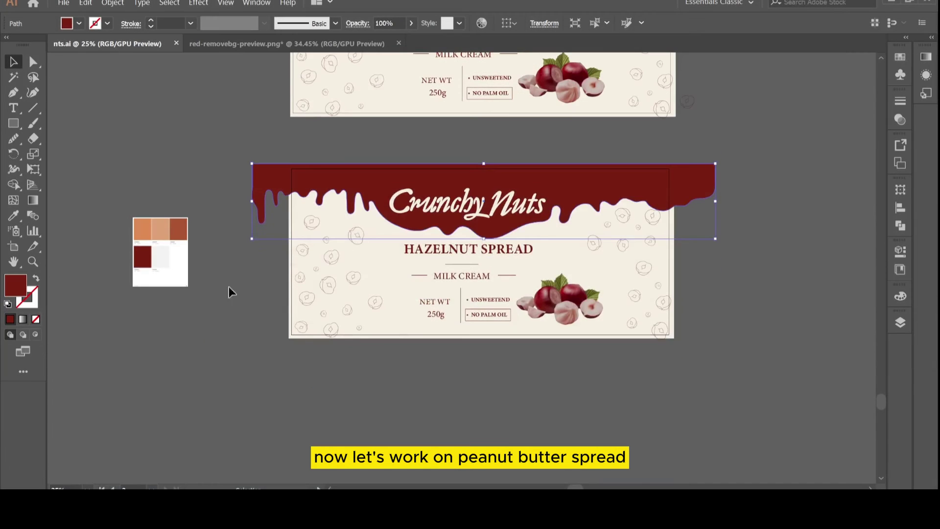
pyautogui.press('i')
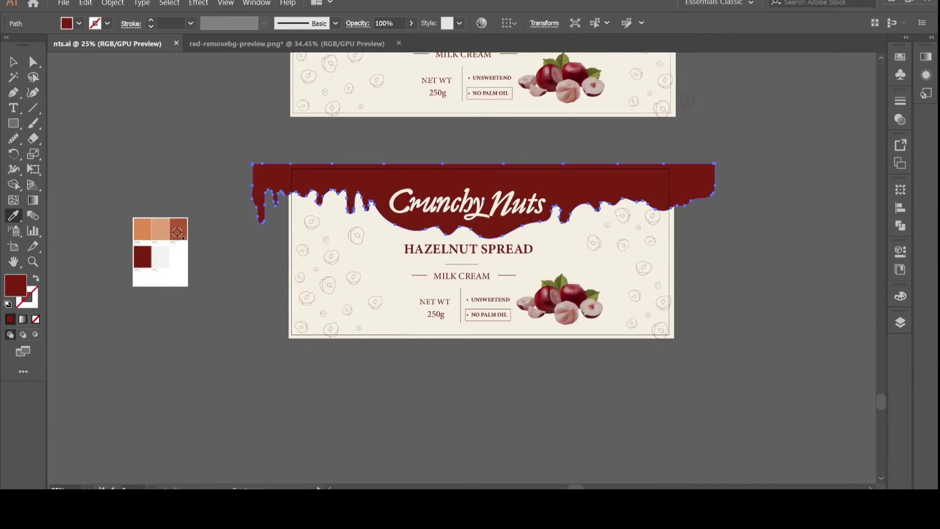
pyautogui.click(178, 230)
pyautogui.click(14, 62)
pyautogui.click(556, 383)
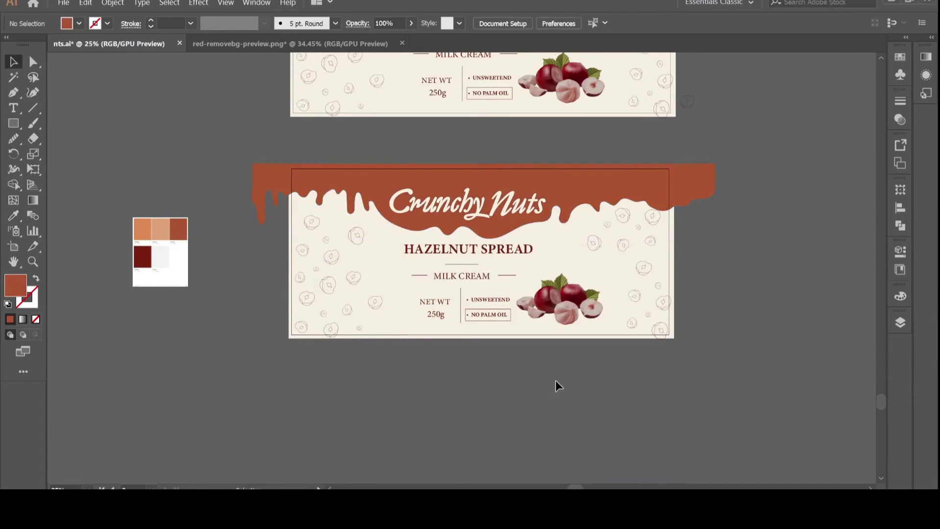
# Step: Change the second label's heading to PEANUT SPREAD
pyautogui.click(558, 319)
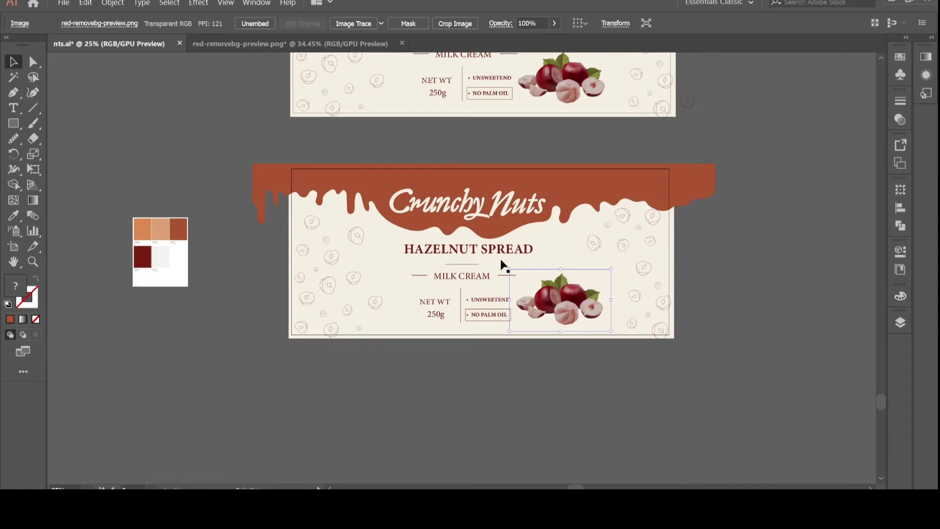
pyautogui.click(466, 254)
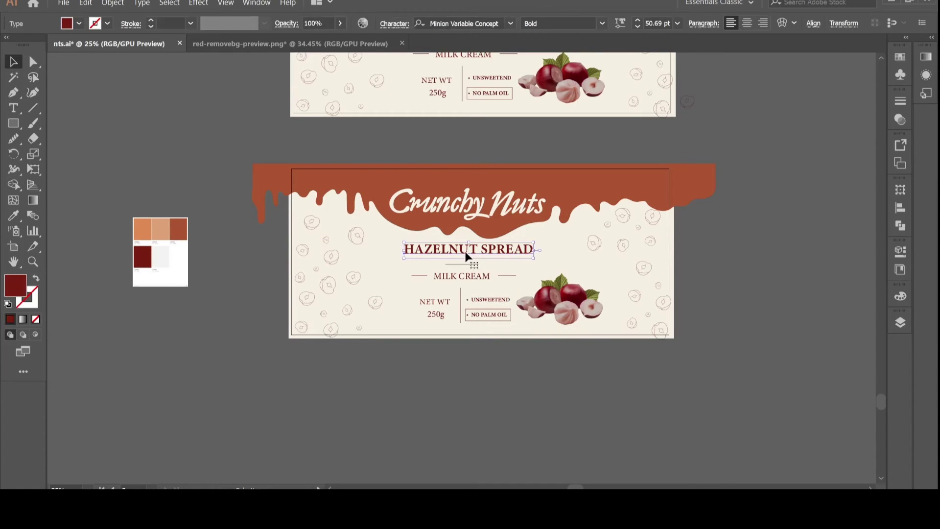
pyautogui.hotkey('ctrl', '+')
pyautogui.press('Return')
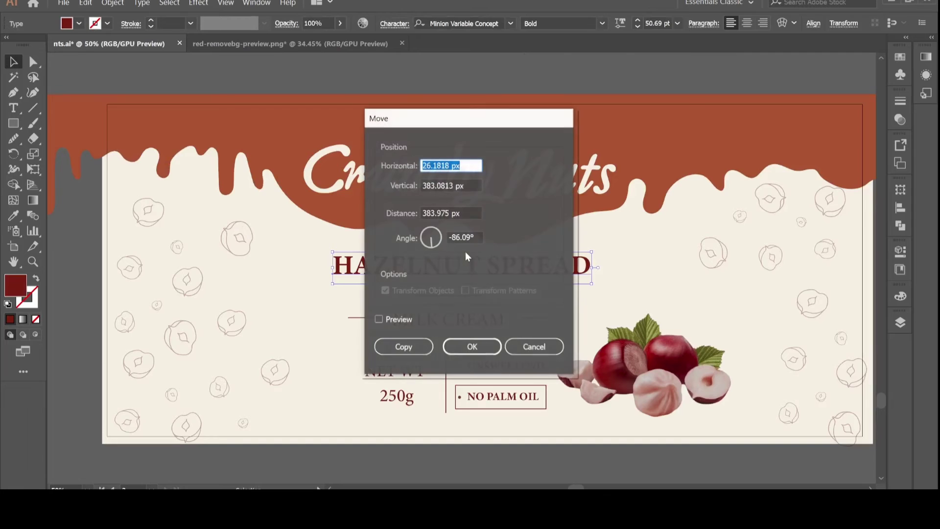
pyautogui.press('Escape')
pyautogui.doubleClick(419, 278)
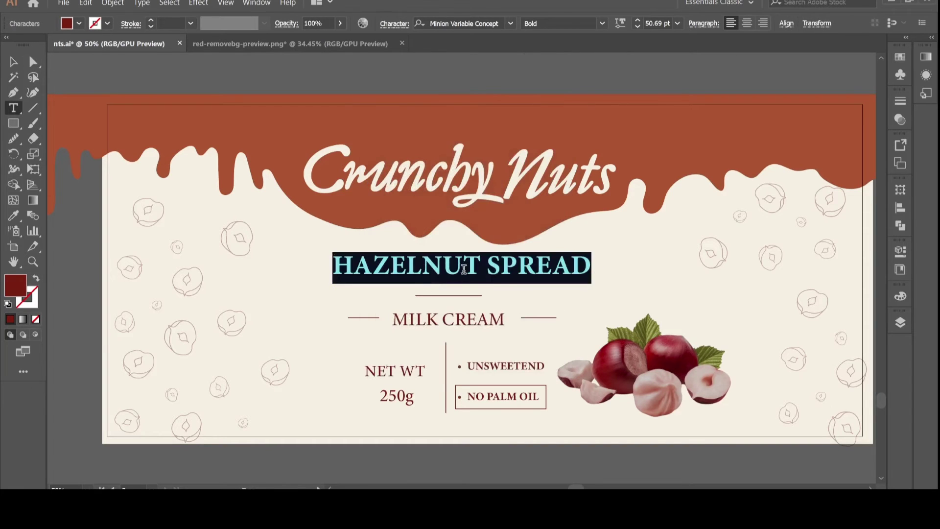
pyautogui.moveTo(480, 267); pyautogui.dragTo(337, 262)
pyautogui.write('P')
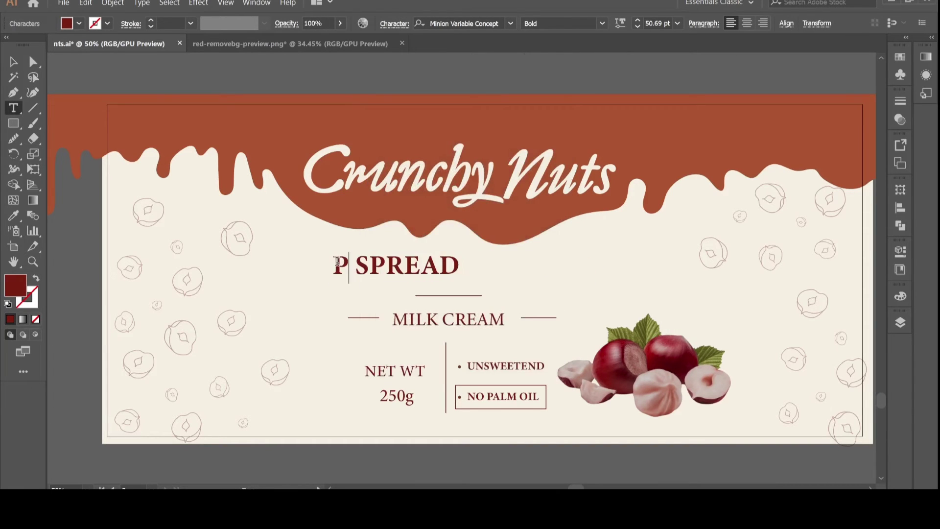
pyautogui.write('EANUT')
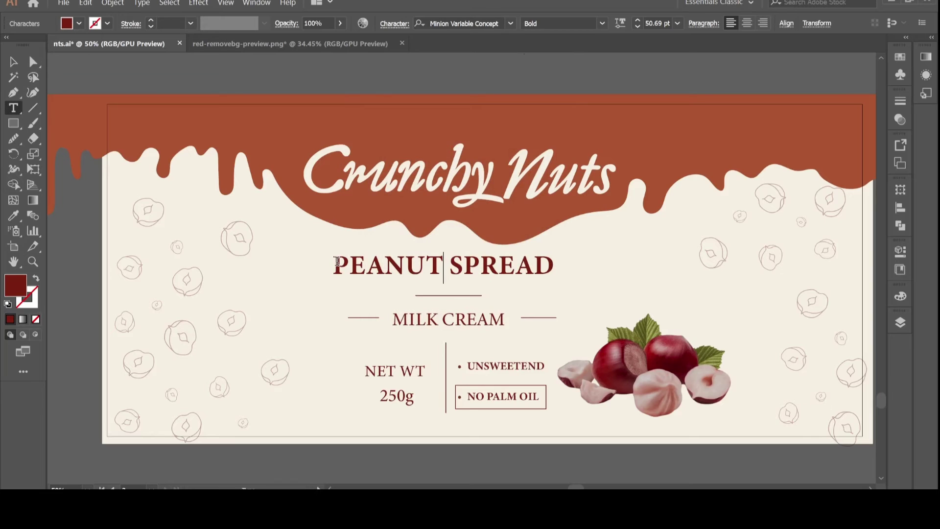
pyautogui.press('Escape')
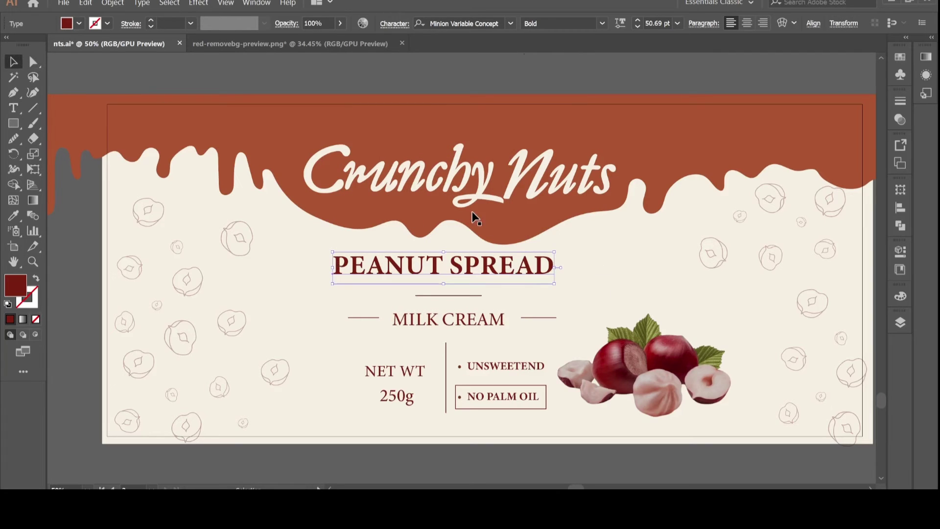
# Step: Align the PEANUT SPREAD heading and the Crunchy Nuts logo to a common horizontal centre
pyautogui.keyDown('shift'); pyautogui.click(464, 179); pyautogui.keyUp('shift')
pyautogui.click(430, 23)
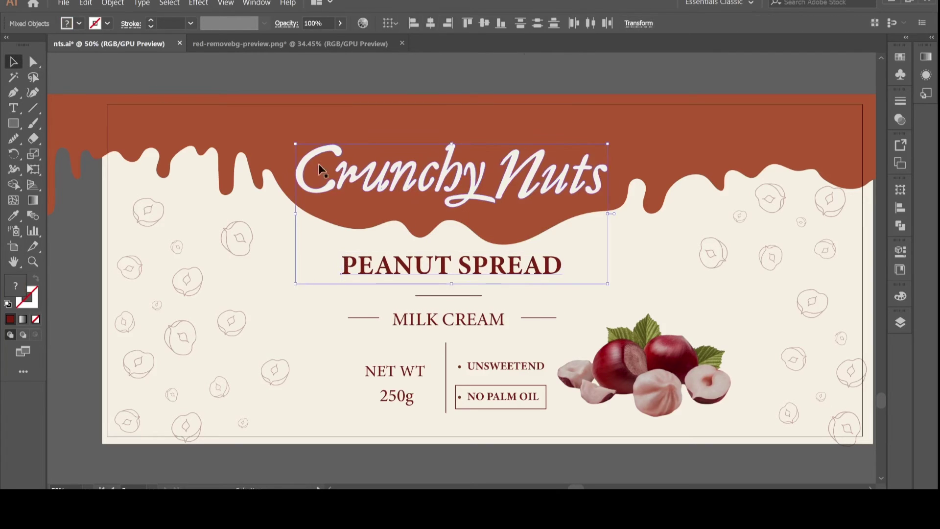
pyautogui.click(567, 78)
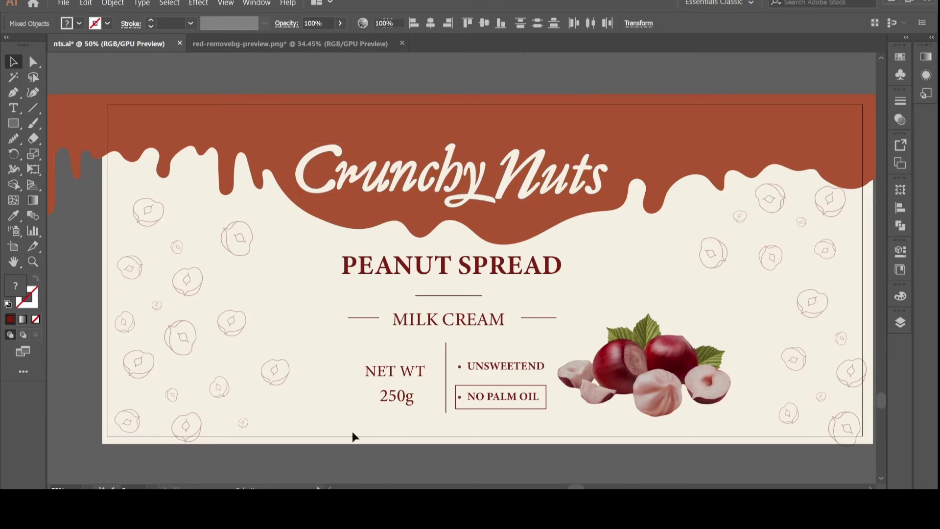
# Step: Change the flavour line below the heading to CARAMEL CREAM
pyautogui.press('t')
pyautogui.scroll(-1, 353, 430)
pyautogui.tripleClick(442, 308)
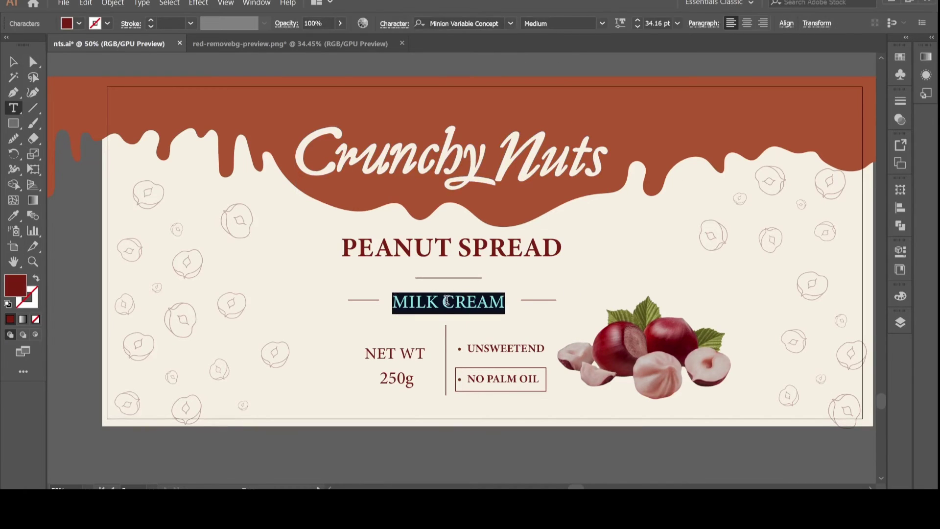
pyautogui.moveTo(442, 308); pyautogui.dragTo(416, 302)
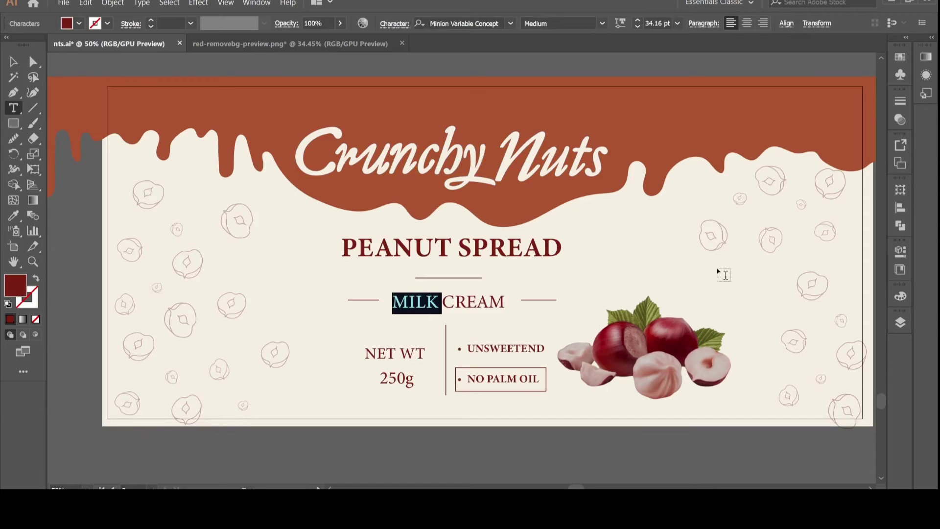
pyautogui.write('CARA')
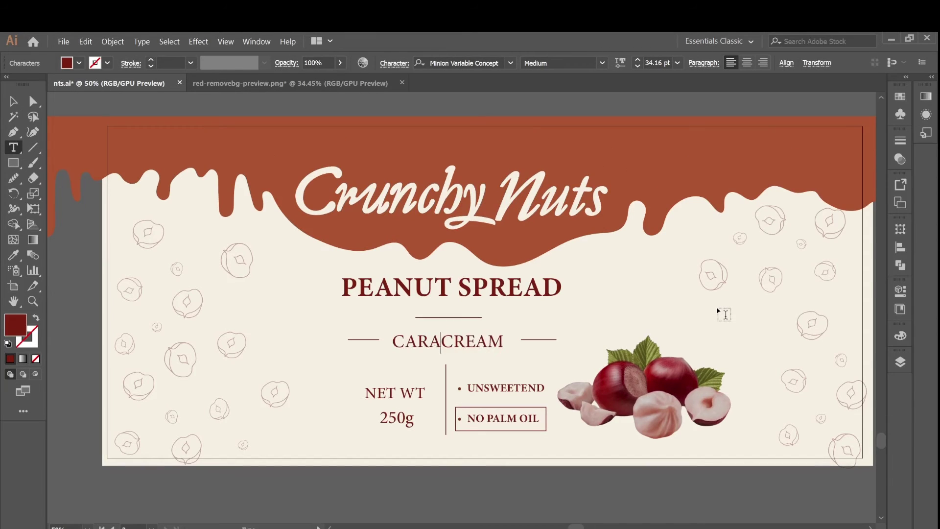
pyautogui.write('NE')
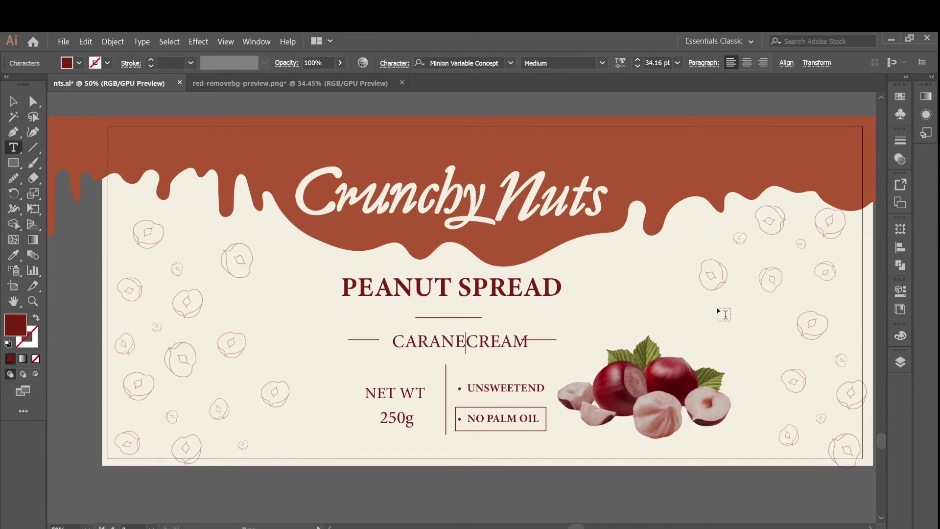
pyautogui.press('BackSpace')
pyautogui.press('BackSpace')
pyautogui.write('MAL')
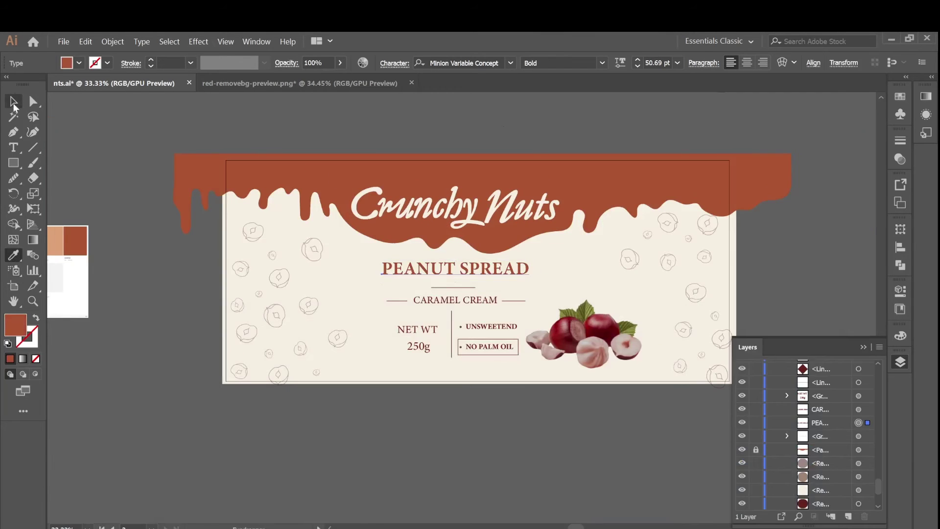
# Step: Try to apply the drip's rust-brown fill to the flavour line, weight text, divider lines and claims all at once
pyautogui.click(509, 367)
pyautogui.moveTo(459, 307); pyautogui.dragTo(509, 286)
pyautogui.click(13, 255)
pyautogui.click(300, 182)
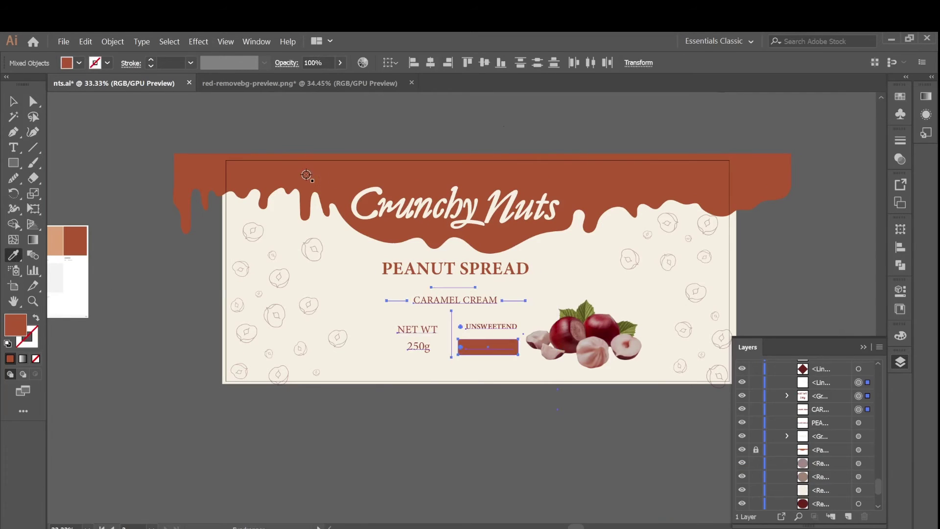
pyautogui.click(13, 101)
pyautogui.click(492, 478)
pyautogui.hotkey('ctrl', 'z')
# Step: Delete the hazelnut photo and the scattered hazelnut outlines on both sides of the peanut label
pyautogui.click(573, 365)
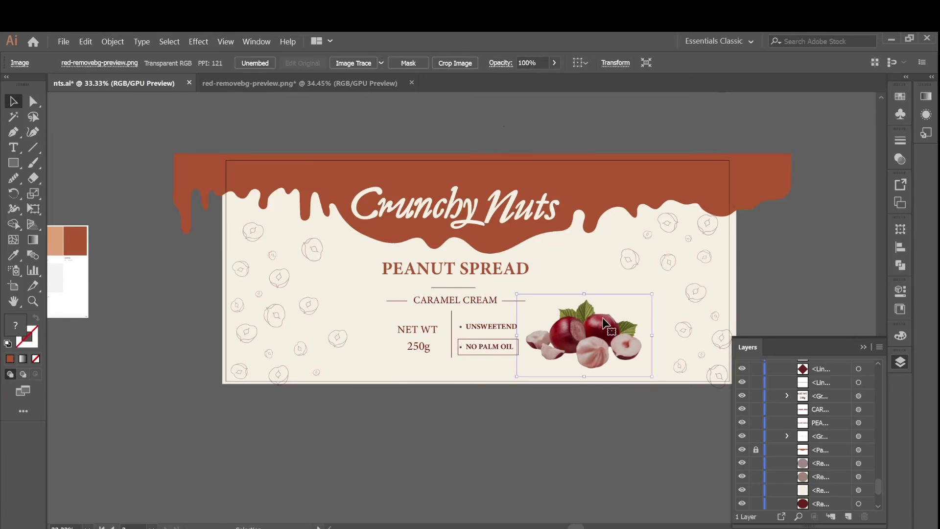
pyautogui.press('Delete')
pyautogui.moveTo(269, 298); pyautogui.dragTo(265, 302)
pyautogui.press('Delete')
pyautogui.moveTo(245, 254); pyautogui.dragTo(262, 279)
pyautogui.press('Delete')
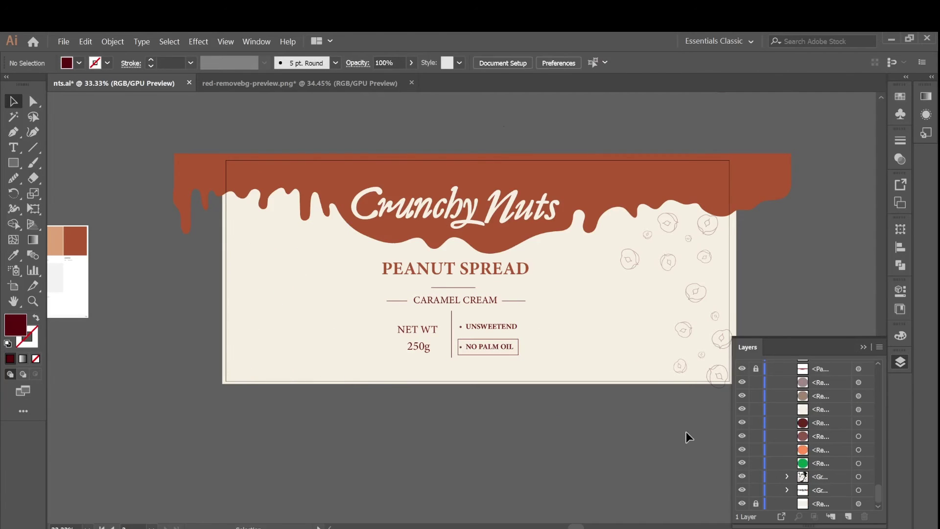
pyautogui.moveTo(686, 437); pyautogui.dragTo(678, 370)
pyautogui.press('Delete')
pyautogui.moveTo(698, 465); pyautogui.dragTo(734, 266)
pyautogui.press('Delete')
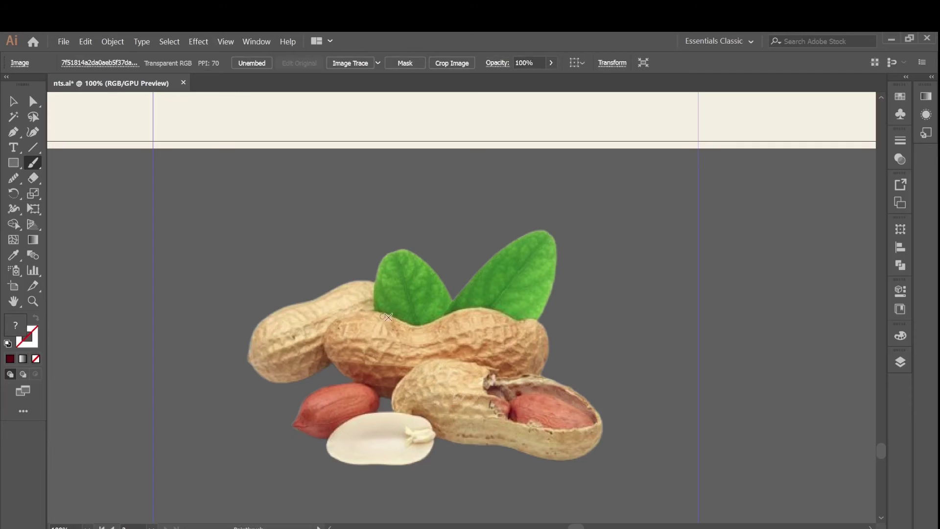
# Step: Trace the open peanut's shell outline over the photo with the Paintbrush and add ridge and cross lines inside it
pyautogui.moveTo(457, 360); pyautogui.dragTo(430, 361)
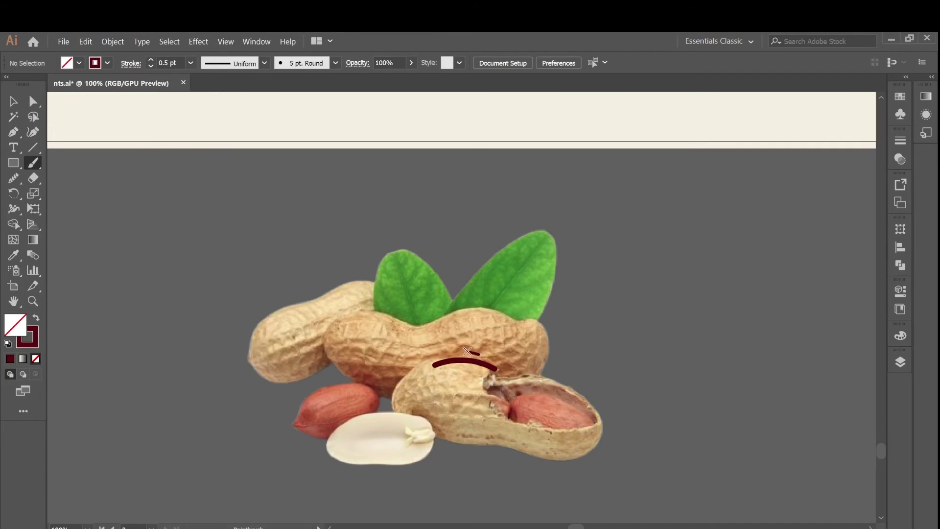
pyautogui.moveTo(531, 443)
pyautogui.mouseDown()
pyautogui.moveTo(582, 389)
pyautogui.moveTo(468, 351)
pyautogui.mouseUp()
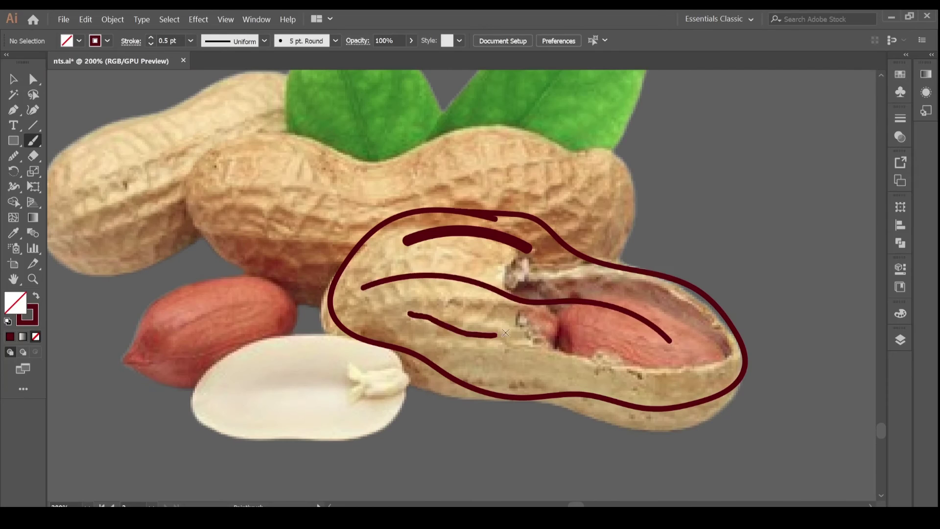
pyautogui.moveTo(389, 244); pyautogui.dragTo(560, 267)
pyautogui.moveTo(443, 245); pyautogui.dragTo(483, 333)
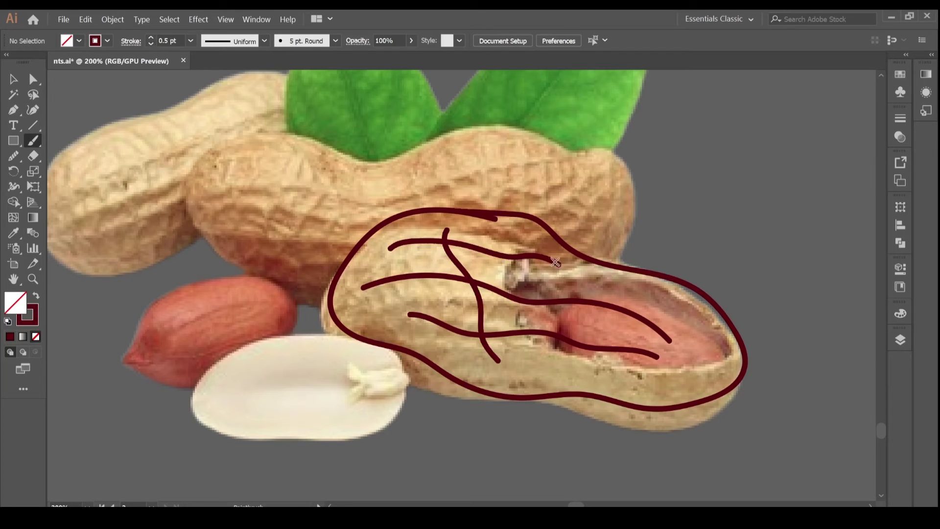
pyautogui.moveTo(523, 260); pyautogui.dragTo(554, 330)
pyautogui.moveTo(602, 308); pyautogui.dragTo(616, 346)
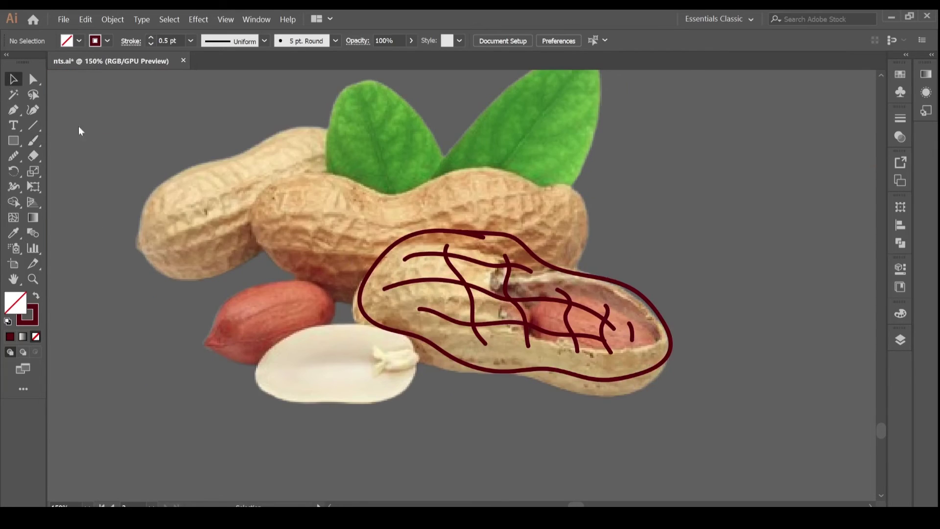
# Step: Delete all ridge and cross lines inside the traced outline and move the peanut photo away from it
pyautogui.click(431, 280)
pyautogui.press('Delete')
pyautogui.moveTo(519, 211); pyautogui.dragTo(256, 232)
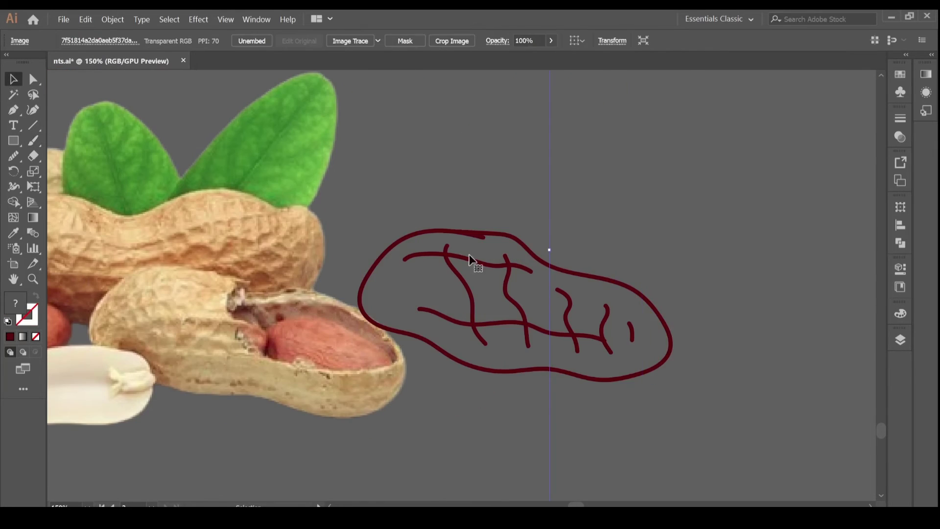
pyautogui.click(588, 336)
pyautogui.moveTo(600, 276)
pyautogui.mouseDown()
pyautogui.moveTo(819, 173)
pyautogui.moveTo(553, 258)
pyautogui.mouseUp()
pyautogui.press('Delete')
pyautogui.click(447, 255)
pyautogui.press('Delete')
pyautogui.click(571, 302)
pyautogui.press('Delete')
pyautogui.click(604, 321)
pyautogui.press('Delete')
pyautogui.click(631, 331)
# Step: Brush one long wavy ridge line along the outline's upper edge and remove the short trial strokes below it
pyautogui.press('b')
pyautogui.moveTo(415, 243); pyautogui.dragTo(613, 295)
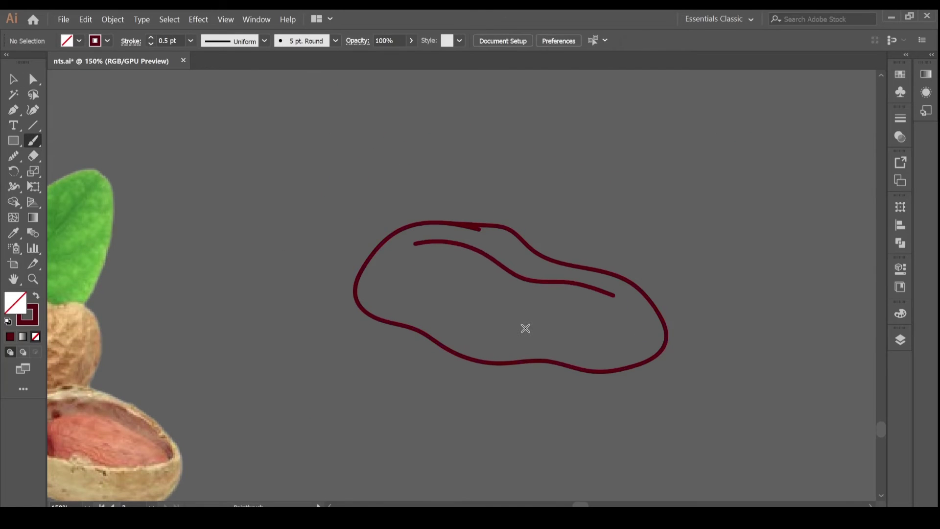
pyautogui.moveTo(399, 283); pyautogui.dragTo(475, 288)
pyautogui.moveTo(463, 316)
pyautogui.mouseDown()
pyautogui.moveTo(566, 325)
pyautogui.moveTo(631, 345)
pyautogui.mouseUp()
pyautogui.hotkey('ctrl', 'z')
pyautogui.press('z')
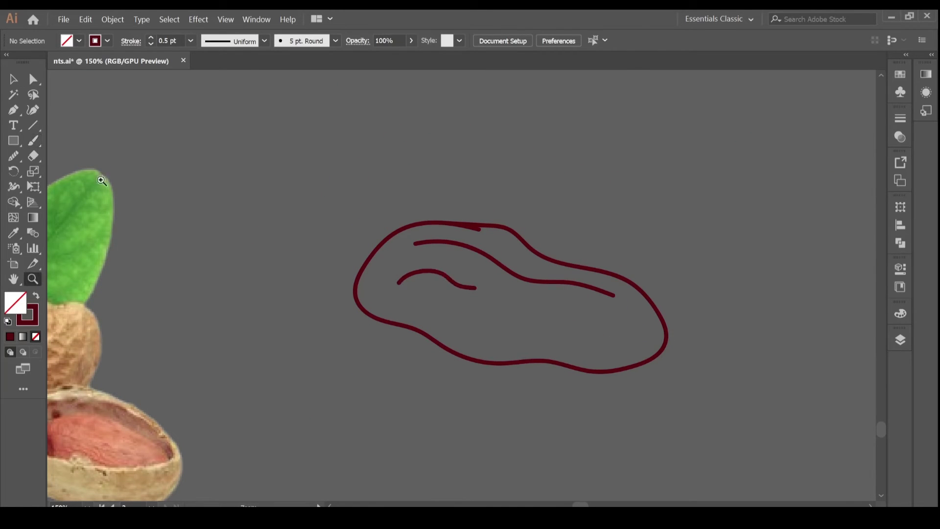
pyautogui.click(33, 79)
pyautogui.click(408, 274)
pyautogui.press('Delete')
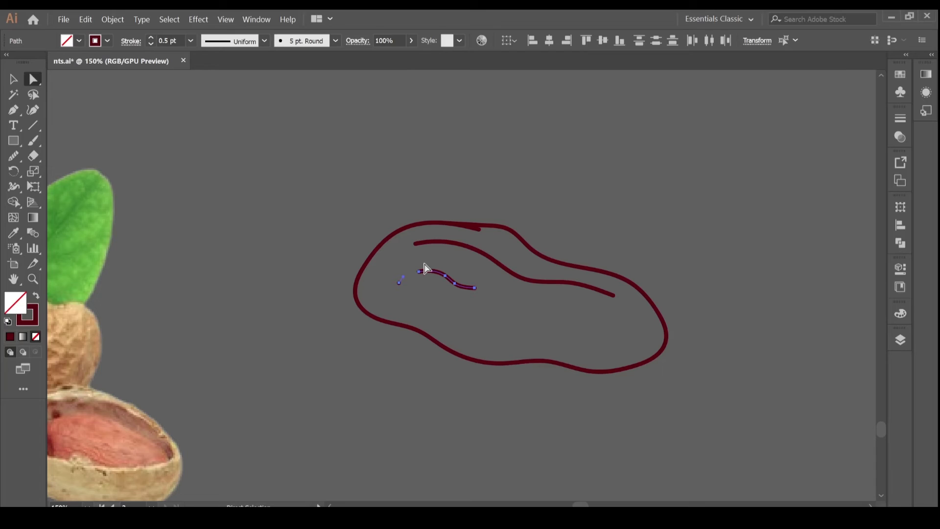
pyautogui.press('Delete')
# Step: Brush two more lengthwise ridge lines and three cross lines inside the peanut outline
pyautogui.press('b')
pyautogui.moveTo(376, 270)
pyautogui.mouseDown()
pyautogui.moveTo(484, 281)
pyautogui.moveTo(618, 331)
pyautogui.mouseUp()
pyautogui.moveTo(407, 299); pyautogui.dragTo(595, 356)
pyautogui.moveTo(448, 234); pyautogui.dragTo(437, 309)
pyautogui.moveTo(519, 261)
pyautogui.mouseDown()
pyautogui.moveTo(482, 338)
pyautogui.moveTo(492, 344)
pyautogui.mouseUp()
pyautogui.moveTo(567, 277); pyautogui.dragTo(537, 356)
pyautogui.click(14, 79)
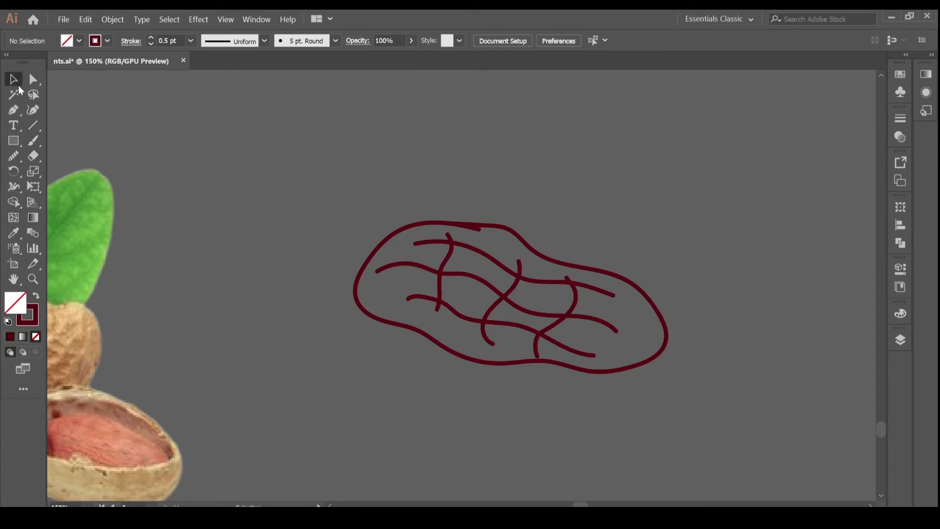
# Step: Delete the two lower ridge lines and the three cross lines, keeping only the upper ridge and the outline
pyautogui.click(33, 79)
pyautogui.moveTo(452, 290); pyautogui.dragTo(425, 271)
pyautogui.press('Delete')
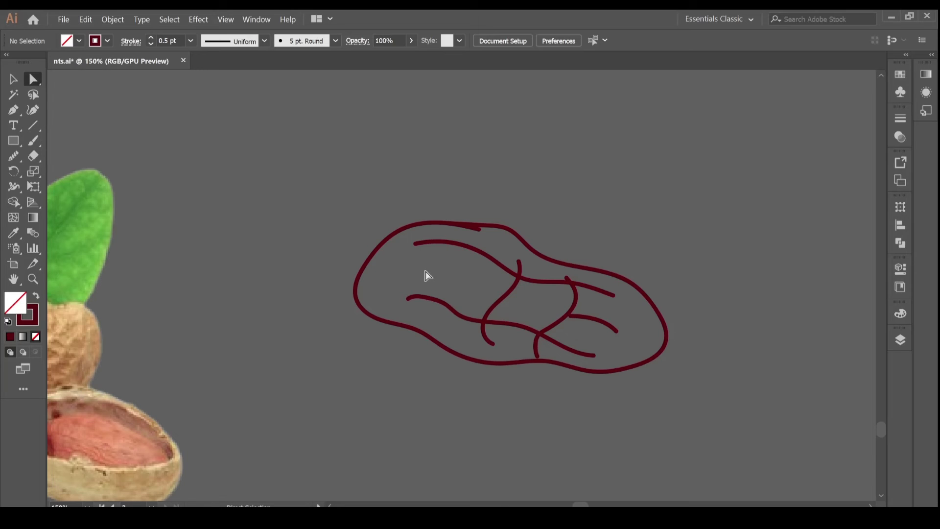
pyautogui.scroll(-1, 426, 275)
pyautogui.moveTo(451, 300); pyautogui.dragTo(430, 280)
pyautogui.press('Delete')
pyautogui.moveTo(509, 307); pyautogui.dragTo(491, 301)
pyautogui.press('Delete')
pyautogui.press('v')
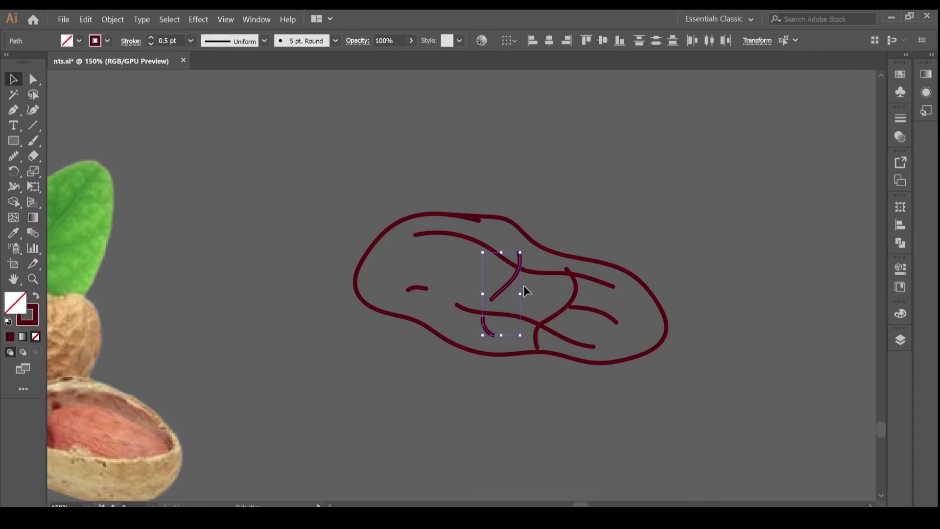
pyautogui.press('Delete')
pyautogui.click(474, 308)
pyautogui.press('Delete')
pyautogui.click(570, 302)
pyautogui.press('Delete')
pyautogui.click(580, 308)
pyautogui.press('Delete')
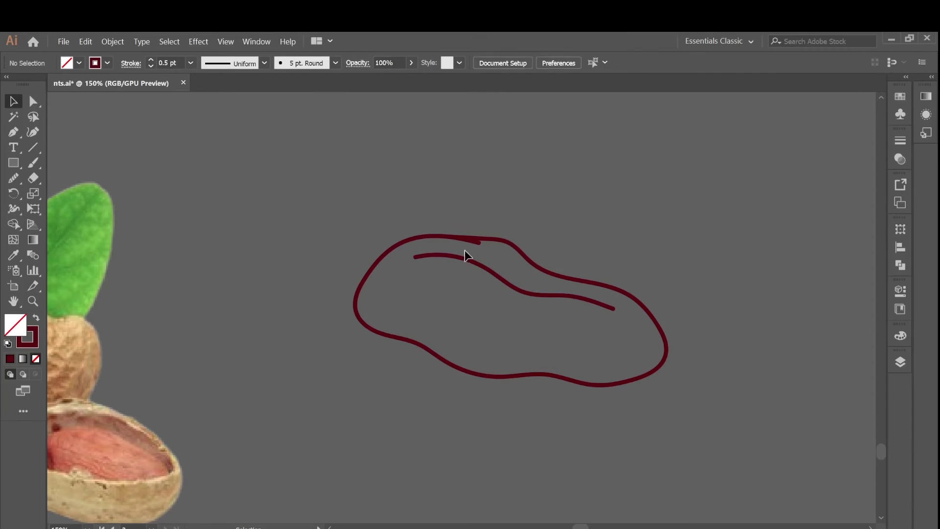
# Step: Duplicate the upper ridge line twice and space the copies down the inside of the peanut outline
pyautogui.click(521, 270)
pyautogui.moveTo(521, 270); pyautogui.dragTo(524, 283)
pyautogui.moveTo(524, 283); pyautogui.dragTo(524, 347)
pyautogui.moveTo(519, 304); pyautogui.dragTo(491, 307)
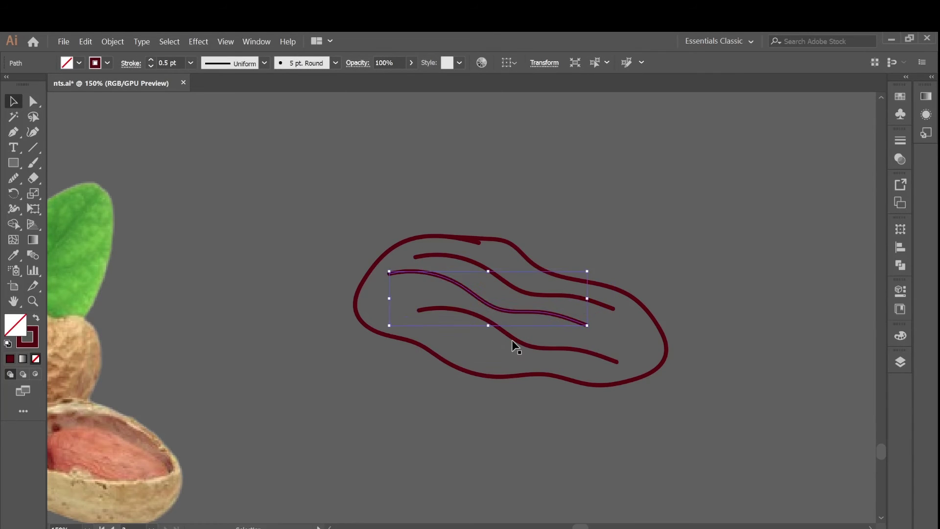
pyautogui.moveTo(513, 340); pyautogui.dragTo(499, 347)
pyautogui.moveTo(605, 373); pyautogui.dragTo(608, 365)
pyautogui.moveTo(478, 301); pyautogui.dragTo(487, 310)
pyautogui.moveTo(595, 333); pyautogui.dragTo(629, 339)
pyautogui.click(694, 318)
pyautogui.hotkey('ctrl', '-')
pyautogui.hotkey('ctrl', '-')
pyautogui.hotkey('ctrl', '-')
pyautogui.hotkey('ctrl', '-')
pyautogui.hotkey('ctrl', '-')
pyautogui.hotkey('ctrl', '-')
pyautogui.hotkey('ctrl', '+')
pyautogui.hotkey('ctrl', '+')
pyautogui.hotkey('ctrl', '+')
pyautogui.hotkey('ctrl', '+')
pyautogui.hotkey('ctrl', '+')
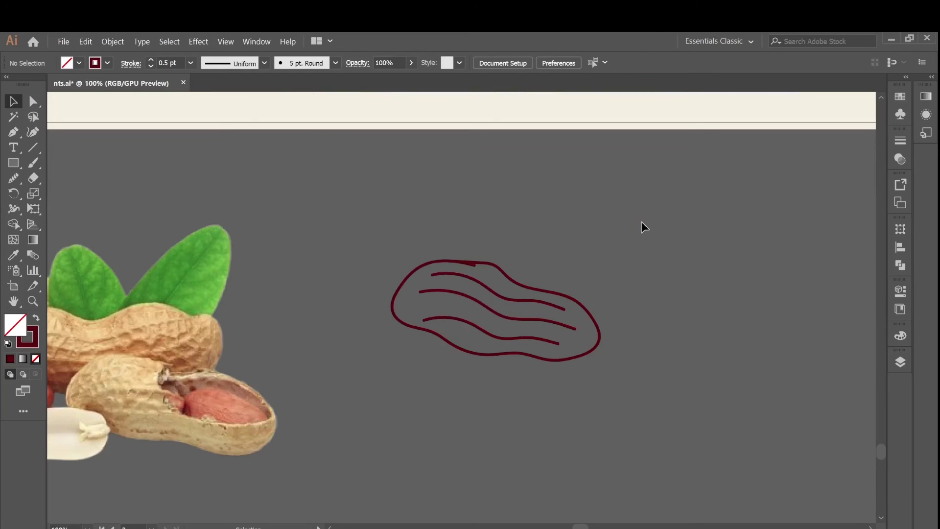
# Step: Brush cross lines over the ridges, then undo them together with the two ridge copies
pyautogui.click(32, 162)
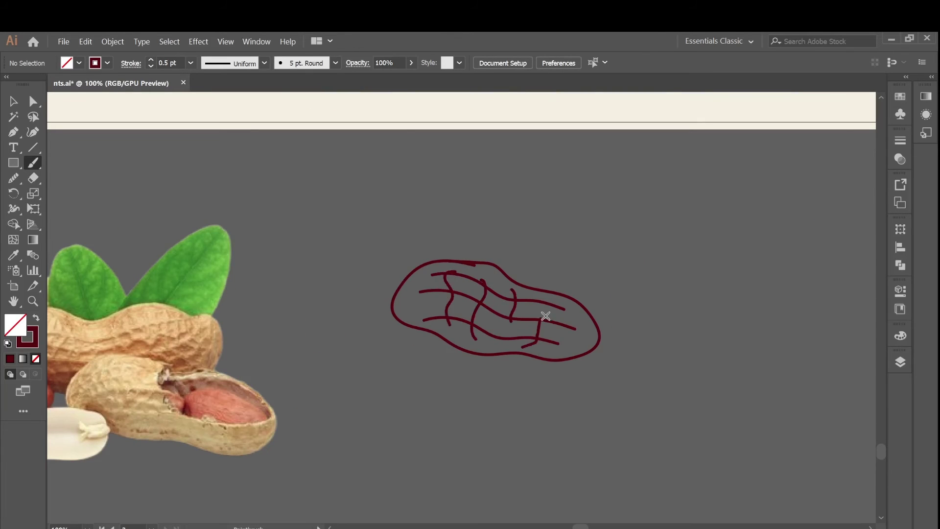
pyautogui.press('z')
pyautogui.hotkey('ctrl', 'z')
pyautogui.hotkey('ctrl', 'z')
pyautogui.hotkey('ctrl', 'z')
pyautogui.hotkey('ctrl', 'z')
pyautogui.hotkey('ctrl', 'z')
pyautogui.hotkey('ctrl', 'z')
pyautogui.hotkey('ctrl', 'z')
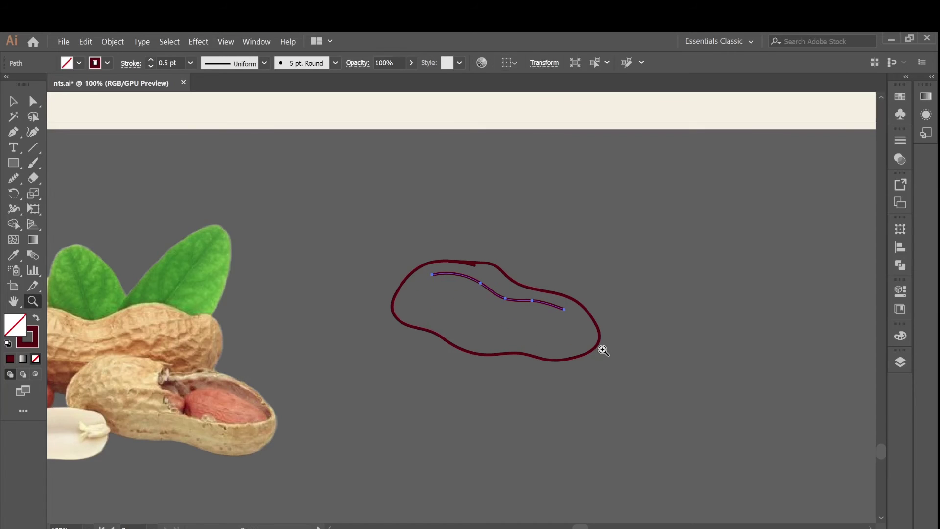
# Step: Brush two wavy ridge lines below the upper one and five curved cross lines to form the shell texture
pyautogui.moveTo(491, 311); pyautogui.dragTo(564, 329)
pyautogui.moveTo(416, 307); pyautogui.dragTo(441, 307)
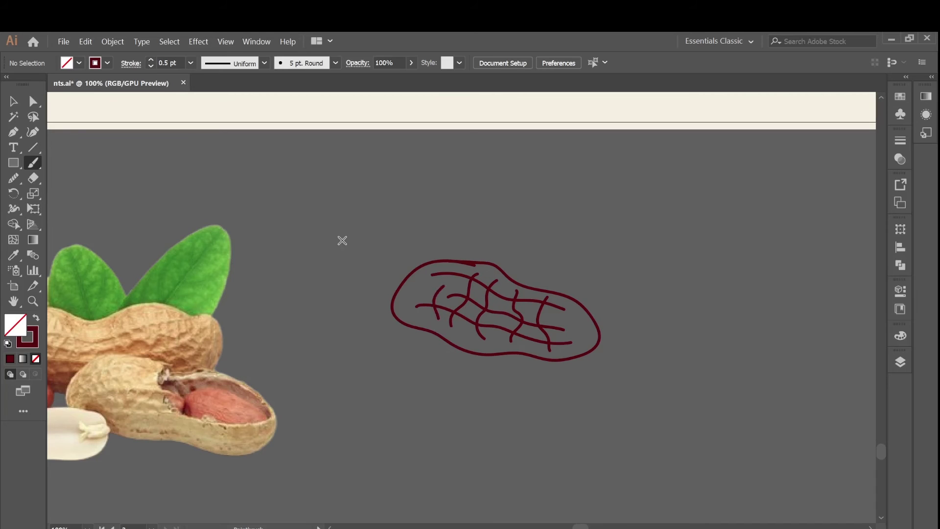
# Step: Try to delete the overlapping end point at the upper edge of the peanut outline
pyautogui.click(32, 101)
pyautogui.click(506, 270)
pyautogui.hotkey('ctrl', '+')
pyautogui.hotkey('ctrl', '+')
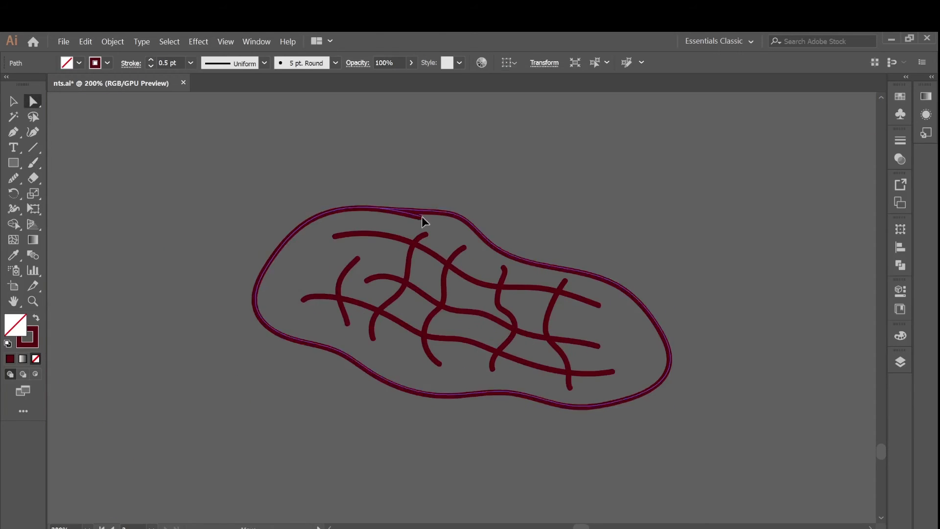
pyautogui.click(14, 101)
pyautogui.click(33, 101)
pyautogui.press('Delete')
pyautogui.hotkey('ctrl', 'z')
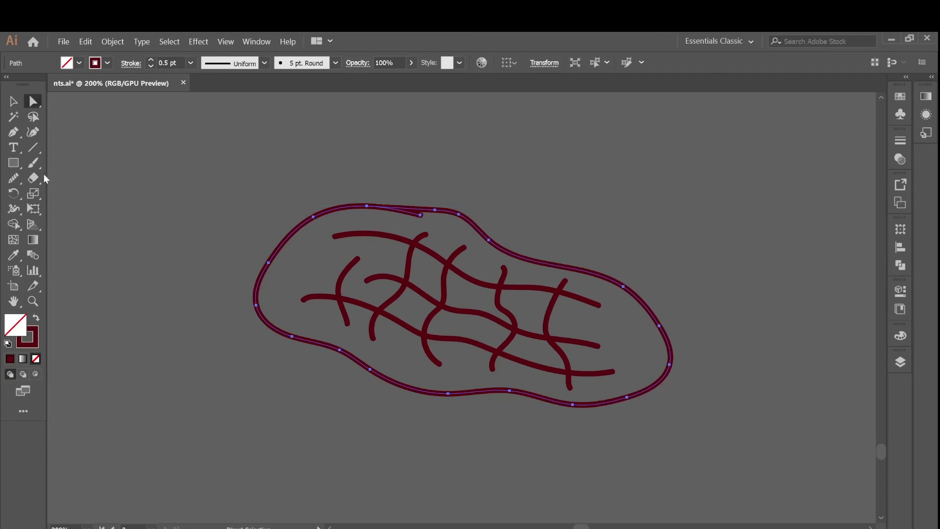
# Step: Try to rub out the overlapping end of the peanut outline with the Eraser
pyautogui.click(33, 178)
pyautogui.moveTo(422, 208); pyautogui.dragTo(398, 208)
pyautogui.moveTo(398, 209); pyautogui.dragTo(387, 209)
pyautogui.click(14, 178)
pyautogui.click(14, 101)
pyautogui.hotkey('ctrl', 'z')
pyautogui.hotkey('ctrl', 'z')
pyautogui.hotkey('ctrl', 'z')
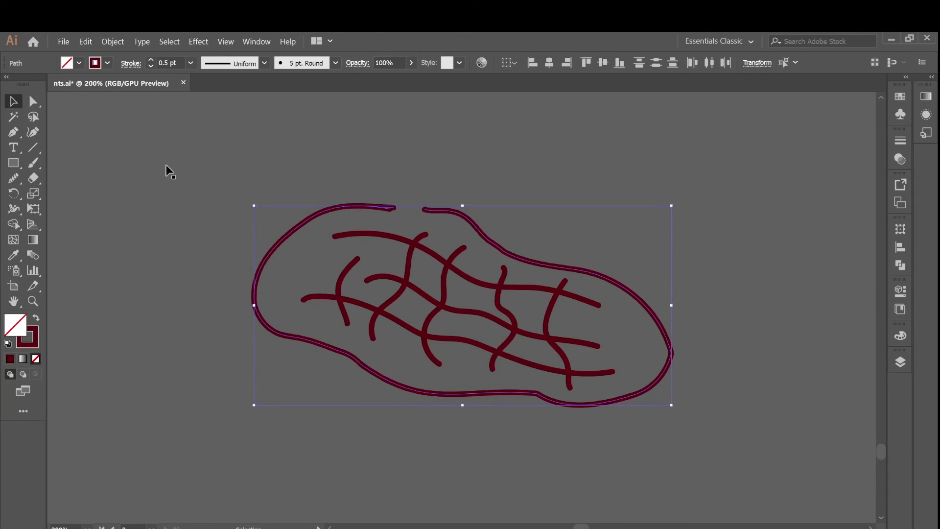
# Step: Shorten the overlapping end of the peanut outline with the Path Eraser
pyautogui.click(33, 101)
pyautogui.moveTo(421, 216); pyautogui.dragTo(421, 219)
pyautogui.click(14, 132)
pyautogui.click(33, 101)
pyautogui.click(422, 220)
pyautogui.click(13, 178)
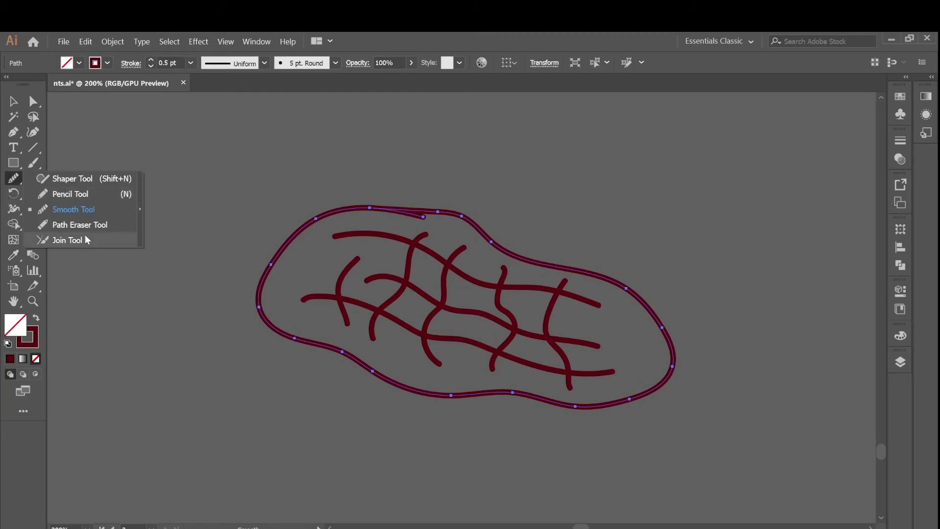
pyautogui.click(53, 225)
pyautogui.click(13, 101)
pyautogui.click(180, 222)
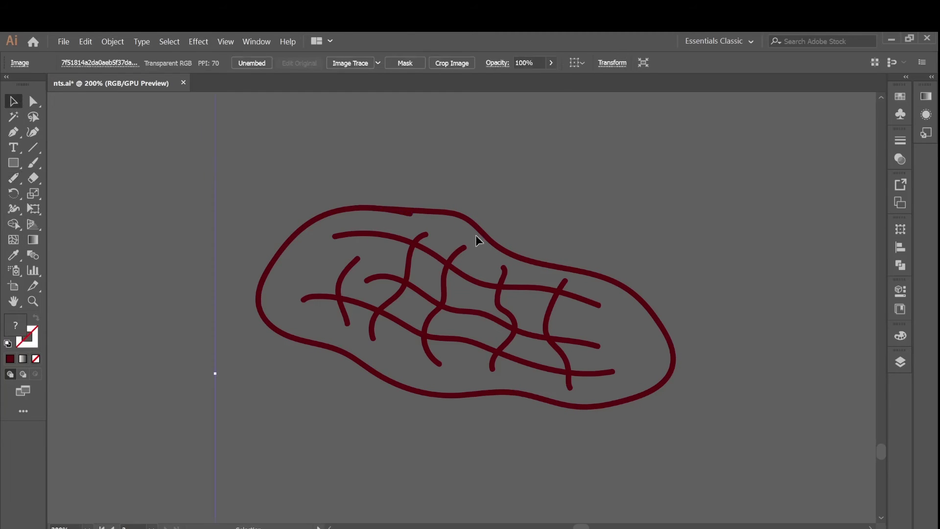
# Step: Remove the remaining overlap on the peanut outline and close the gap with the Join tool
pyautogui.click(416, 214)
pyautogui.click(240, 275)
pyautogui.scroll(2, 466, 234)
pyautogui.click(349, 194)
pyautogui.moveTo(355, 199); pyautogui.dragTo(350, 211)
pyautogui.press('Delete')
pyautogui.click(13, 178)
pyautogui.click(53, 239)
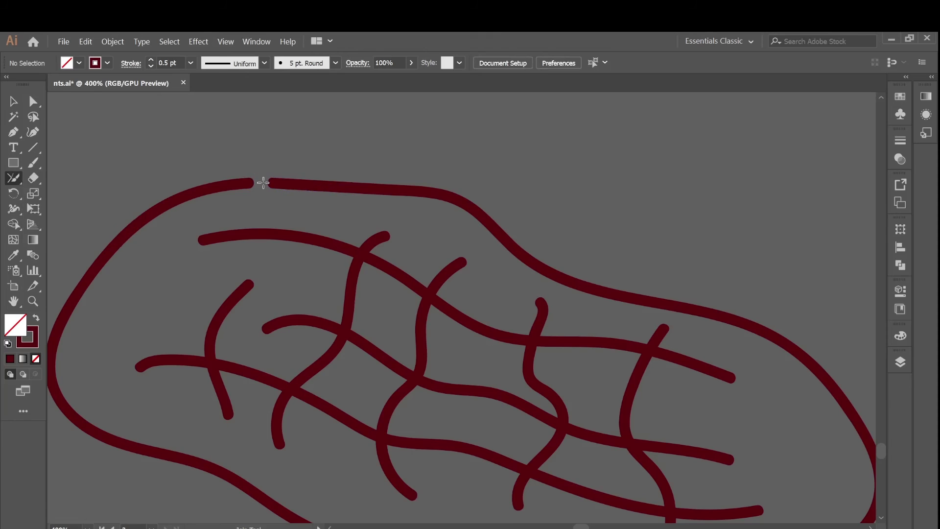
pyautogui.moveTo(255, 182); pyautogui.dragTo(269, 183)
pyautogui.click(14, 101)
# Step: Place the peanut photo on the label beside the SWEETEND and NO PALM OIL claims
pyautogui.hotkey('ctrl', '-')
pyautogui.hotkey('ctrl', '-')
pyautogui.hotkey('ctrl', '-')
pyautogui.hotkey('ctrl', '-')
pyautogui.hotkey('ctrl', '-')
pyautogui.hotkey('ctrl', '-')
pyautogui.hotkey('ctrl', '-')
pyautogui.hotkey('ctrl', '-')
pyautogui.hotkey('ctrl', '-')
pyautogui.hotkey('ctrl', '-')
pyautogui.hotkey('ctrl', '+')
pyautogui.hotkey('ctrl', '+')
pyautogui.hotkey('ctrl', '+')
pyautogui.moveTo(352, 344); pyautogui.dragTo(557, 207)
pyautogui.scroll(2, 543, 254)
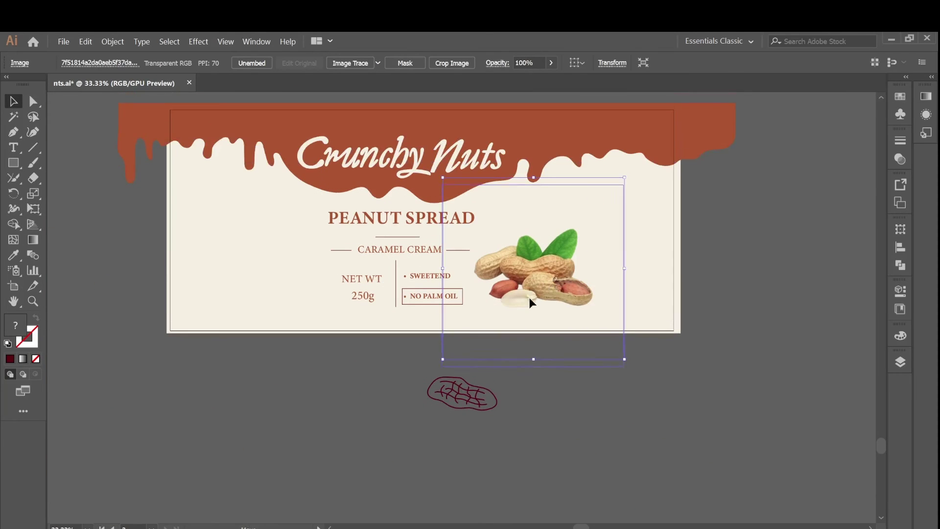
pyautogui.moveTo(530, 302); pyautogui.dragTo(564, 314)
pyautogui.click(568, 425)
# Step: Expand the traced peanut's brush strokes and fill them with the drip's rust-brown colour
pyautogui.scroll(1, 568, 426)
pyautogui.click(479, 438)
pyautogui.click(112, 42)
pyautogui.click(13, 255)
pyautogui.click(287, 165)
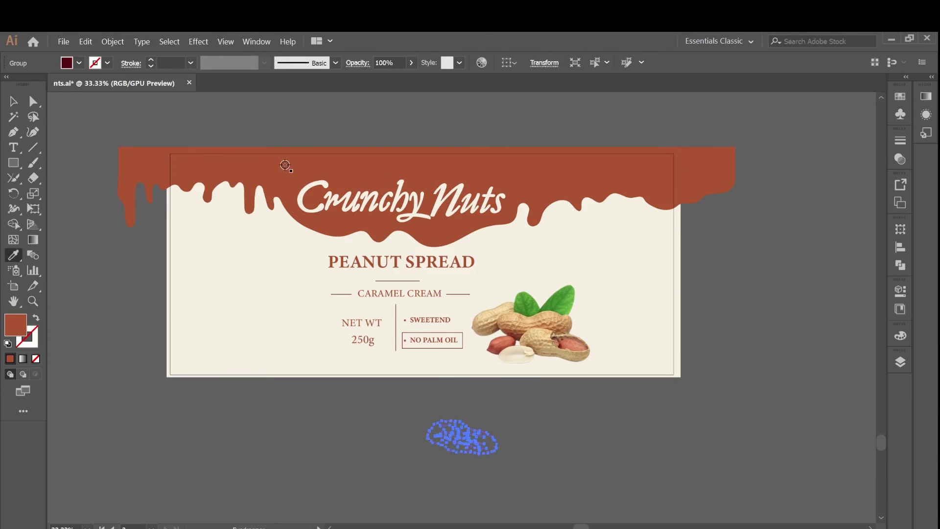
# Step: Move the peanut drawing to the label's upper-left area, shrinking and rotating it into a small tilted motif
pyautogui.click(14, 102)
pyautogui.moveTo(460, 437); pyautogui.dragTo(206, 246)
pyautogui.click(211, 293)
pyautogui.click(147, 259)
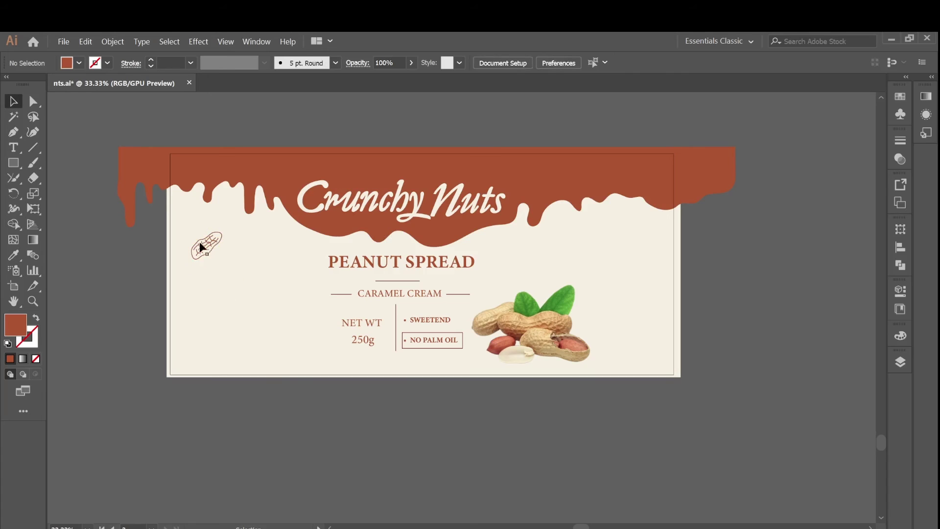
# Step: Set the small peanut motif's opacity to 39%
pyautogui.click(202, 248)
pyautogui.click(411, 62)
pyautogui.moveTo(409, 80); pyautogui.dragTo(379, 82)
pyautogui.click(298, 123)
# Step: Scatter copies of the peanut motif down the label's left side, varying their sizes and rotation angles
pyautogui.moveTo(214, 247); pyautogui.dragTo(302, 300)
pyautogui.moveTo(304, 300); pyautogui.dragTo(271, 266)
pyautogui.moveTo(270, 266); pyautogui.dragTo(273, 285)
pyautogui.click(257, 315)
pyautogui.moveTo(260, 293); pyautogui.dragTo(240, 330)
pyautogui.moveTo(255, 324); pyautogui.dragTo(265, 344)
pyautogui.moveTo(250, 333); pyautogui.dragTo(279, 309)
pyautogui.click(302, 331)
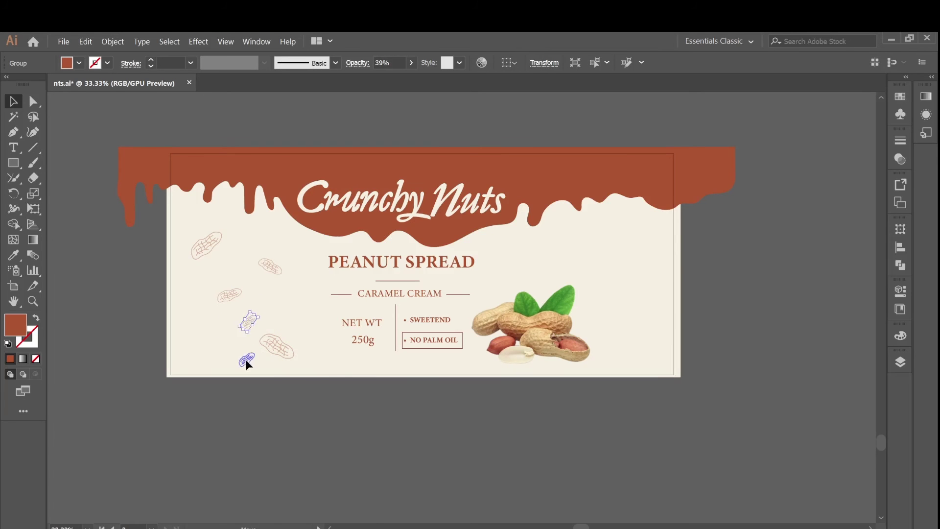
pyautogui.click(247, 359)
# Step: Adjust the scattered peanuts' positions and angles on the left side and add a small tilted copy above the first peanut
pyautogui.hotkey('ctrl', '-')
pyautogui.hotkey('ctrl', '-')
pyautogui.scroll(3, 635, 411)
pyautogui.moveTo(391, 410); pyautogui.dragTo(256, 287)
pyautogui.click(448, 118)
pyautogui.scroll(-6, 448, 118)
pyautogui.hotkey('ctrl', '+')
pyautogui.hotkey('ctrl', '+')
pyautogui.hotkey('ctrl', '+')
pyautogui.scroll(6, 487, 351)
pyautogui.hscroll(-8, 487, 350)
pyautogui.moveTo(272, 309); pyautogui.dragTo(265, 319)
pyautogui.click(277, 381)
pyautogui.moveTo(274, 178); pyautogui.dragTo(271, 212)
pyautogui.moveTo(270, 213); pyautogui.dragTo(272, 191)
pyautogui.moveTo(288, 186)
pyautogui.mouseDown()
pyautogui.moveTo(287, 200)
pyautogui.moveTo(277, 197)
pyautogui.mouseUp()
pyautogui.moveTo(280, 199); pyautogui.dragTo(267, 211)
pyautogui.click(377, 309)
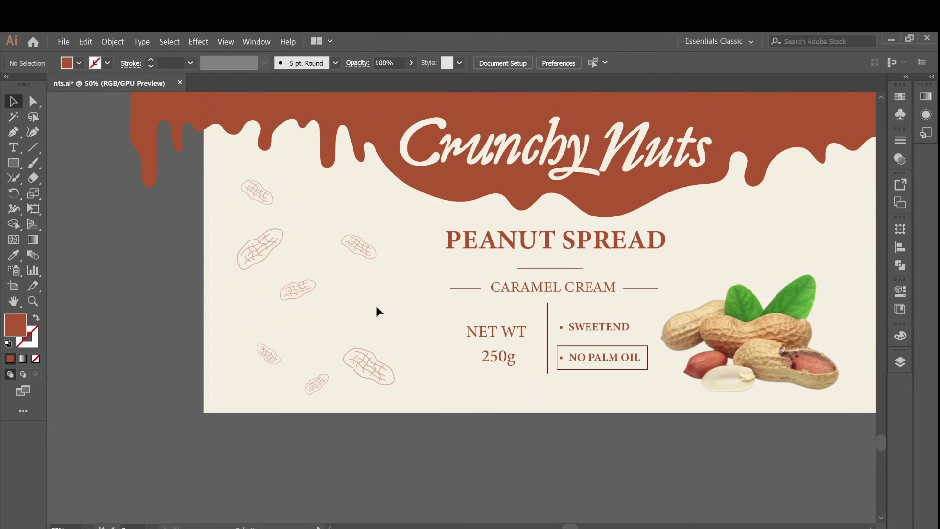
# Step: Fill the gaps in the left pattern with more peanut copies, including one crossing the label's lower-left corner and one left of NET WT
pyautogui.moveTo(304, 284); pyautogui.dragTo(227, 398)
pyautogui.moveTo(269, 354); pyautogui.dragTo(247, 330)
pyautogui.click(323, 338)
pyautogui.moveTo(360, 380); pyautogui.dragTo(378, 290)
pyautogui.moveTo(353, 301); pyautogui.dragTo(355, 313)
pyautogui.click(428, 450)
# Step: Duplicate the whole left-side peanut pattern horizontally onto the label's right side, over the peanut photo
pyautogui.scroll(-4, 427, 450)
pyautogui.scroll(5, 428, 450)
pyautogui.hscroll(7, 428, 449)
pyautogui.moveTo(151, 196); pyautogui.dragTo(338, 407)
pyautogui.moveTo(293, 322); pyautogui.dragTo(788, 322)
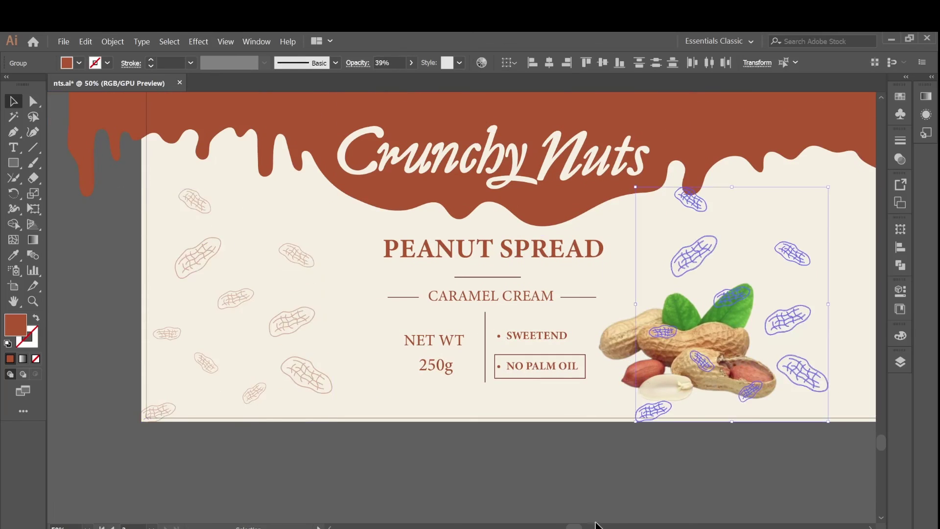
# Step: Move the duplicated peanut pattern to the label's right edge and rotate it so its arrangement differs from the left side
pyautogui.moveTo(578, 526); pyautogui.dragTo(590, 527)
pyautogui.moveTo(594, 322); pyautogui.dragTo(717, 307)
pyautogui.moveTo(768, 178); pyautogui.dragTo(593, 426)
pyautogui.moveTo(755, 392); pyautogui.dragTo(779, 367)
pyautogui.moveTo(616, 303)
pyautogui.mouseDown()
pyautogui.moveTo(643, 335)
pyautogui.moveTo(604, 305)
pyautogui.mouseUp()
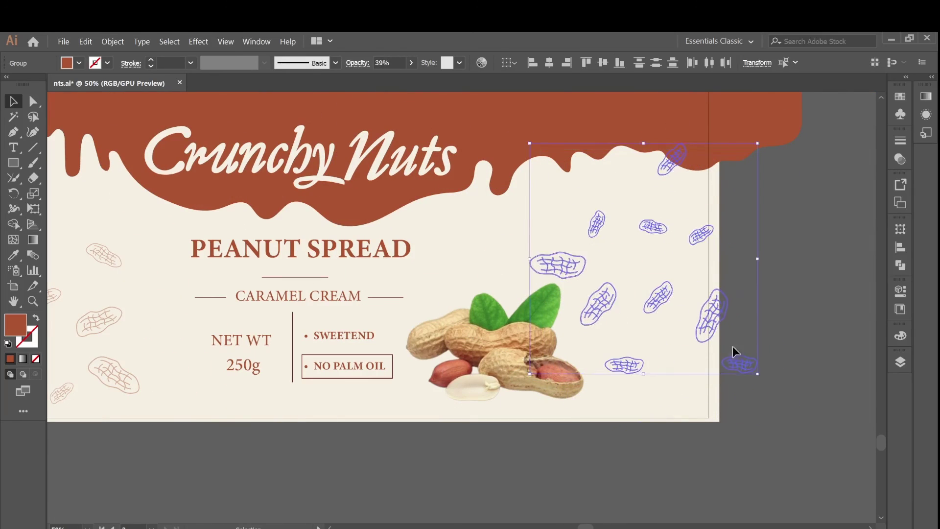
# Step: Fill the empty lower-right corner of the label with a large tilted peanut motif
pyautogui.click(733, 350)
pyautogui.moveTo(697, 339); pyautogui.dragTo(660, 413)
pyautogui.moveTo(657, 417); pyautogui.dragTo(640, 389)
pyautogui.click(654, 455)
# Step: Show the hazelnut and peanut labels together with nothing selected and save the document
pyautogui.hotkey('ctrl', '-')
pyautogui.moveTo(593, 527); pyautogui.dragTo(583, 528)
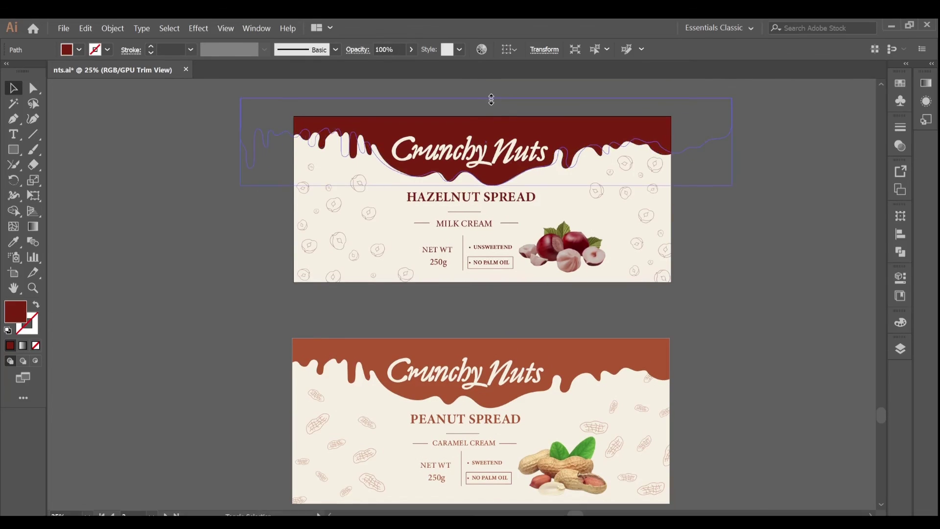
pyautogui.click(728, 308)
pyautogui.scroll(-1, 728, 299)
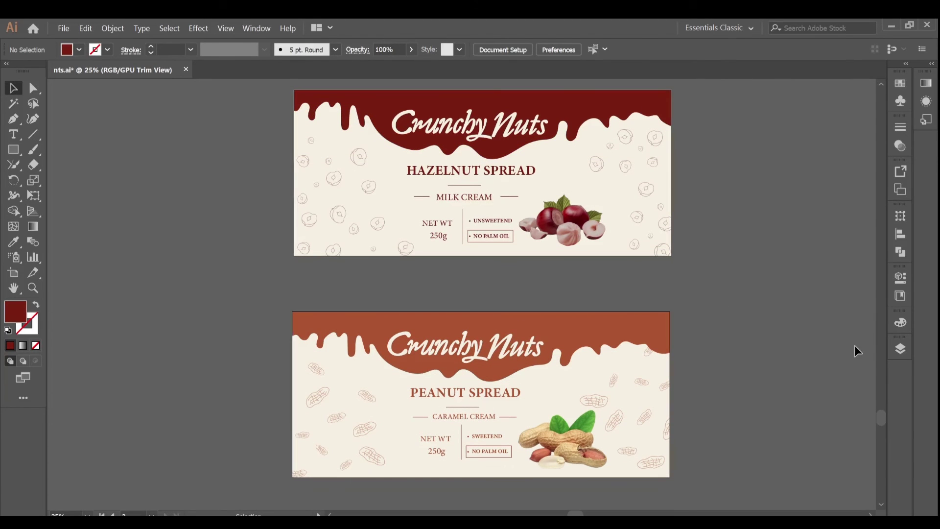
pyautogui.hotkey('ctrl', 's')
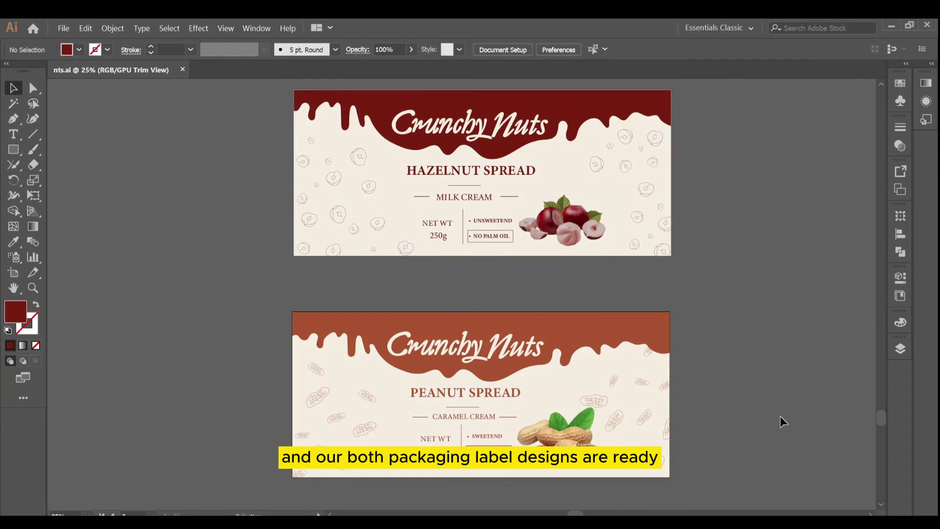